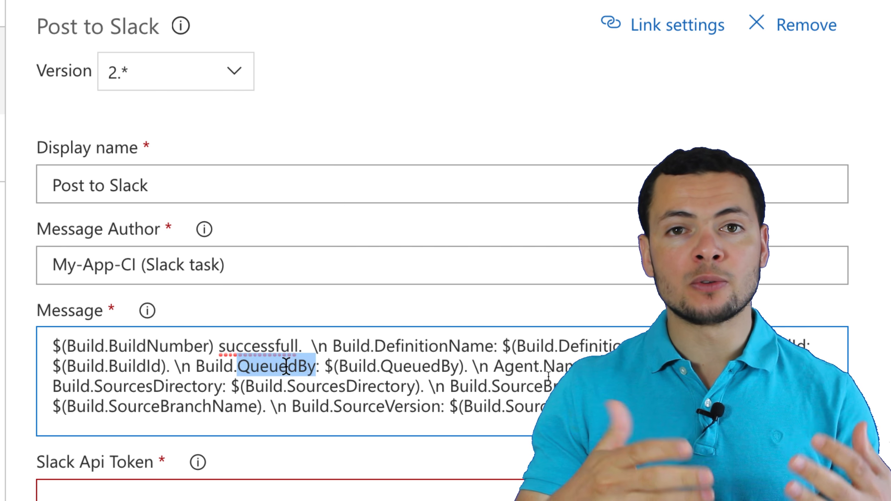
{"action": "left_click_drag", "start_coordinate": [325, 366], "coordinate": [464, 365]}
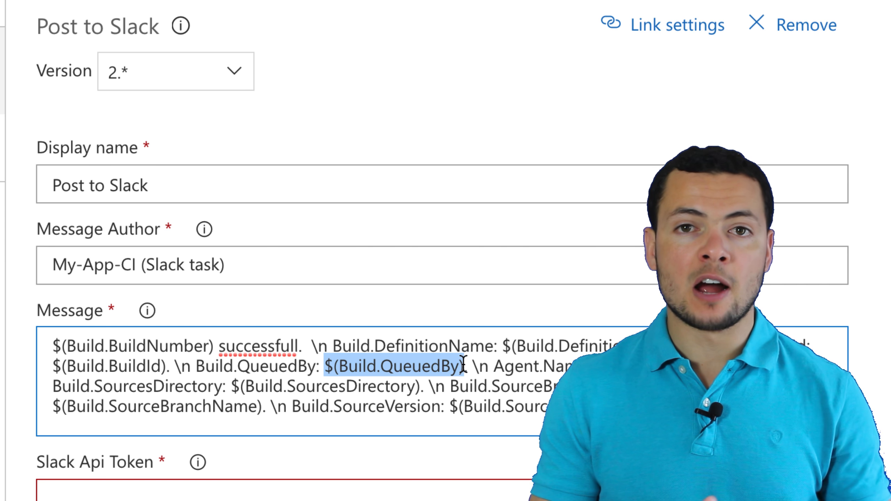
{"action": "left_click", "coordinate": [463, 365]}
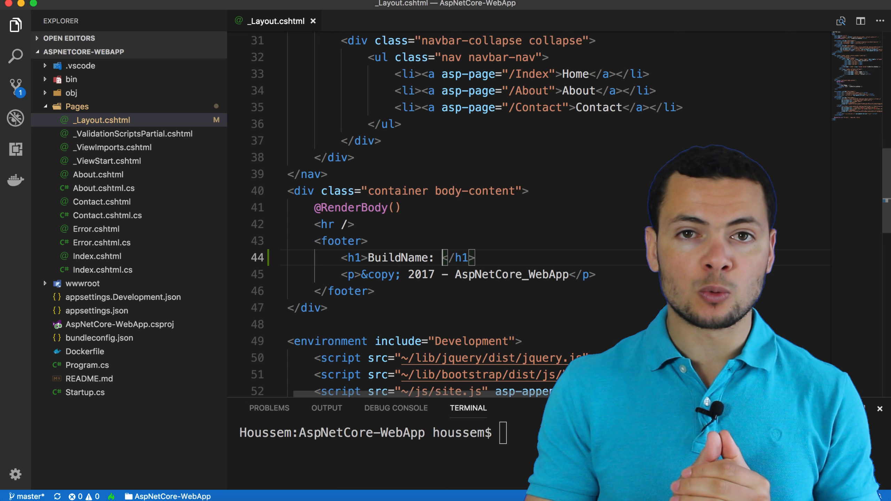
Insert the token #{VersionName}# after "BuildName: " in the footer heading of _Layout.cshtml, copying the variable name from the build definition's process variables
{"action": "type", "text": "#{}#"}
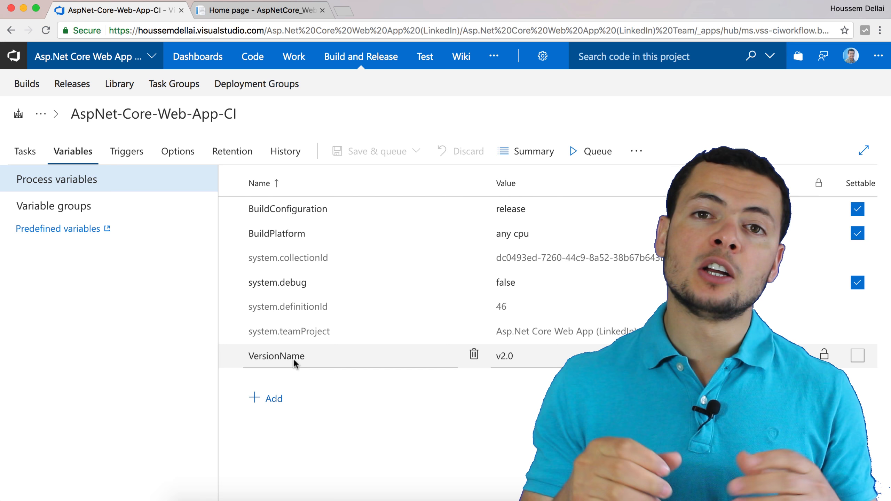
{"action": "double_click", "coordinate": [294, 356]}
{"action": "key", "text": "super+c"}
{"action": "right_click", "coordinate": [294, 363]}
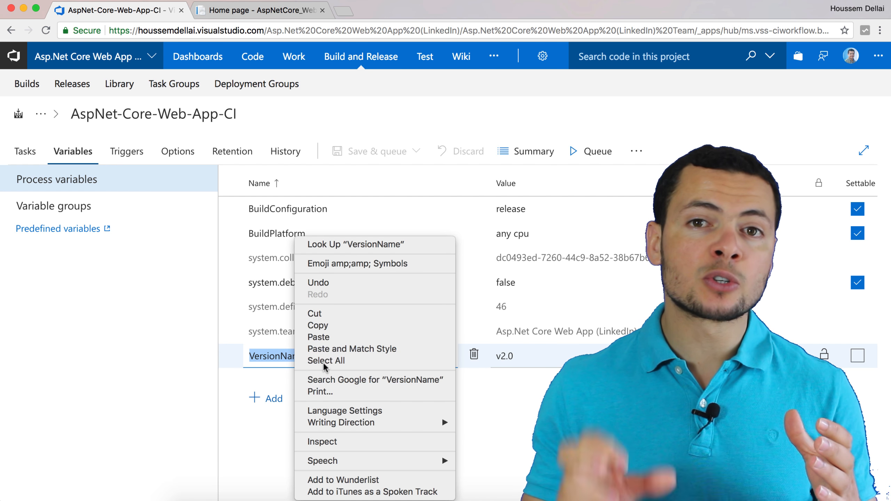
{"action": "left_click", "coordinate": [318, 328]}
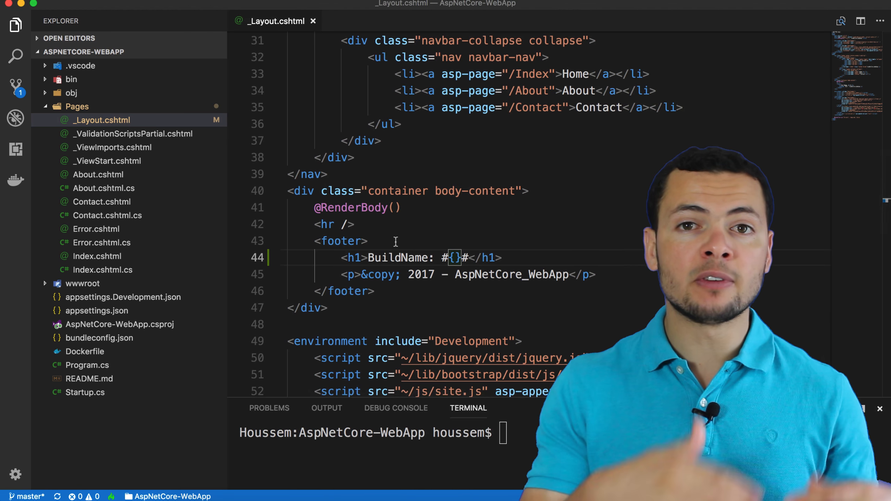
{"action": "key", "text": "super+v"}
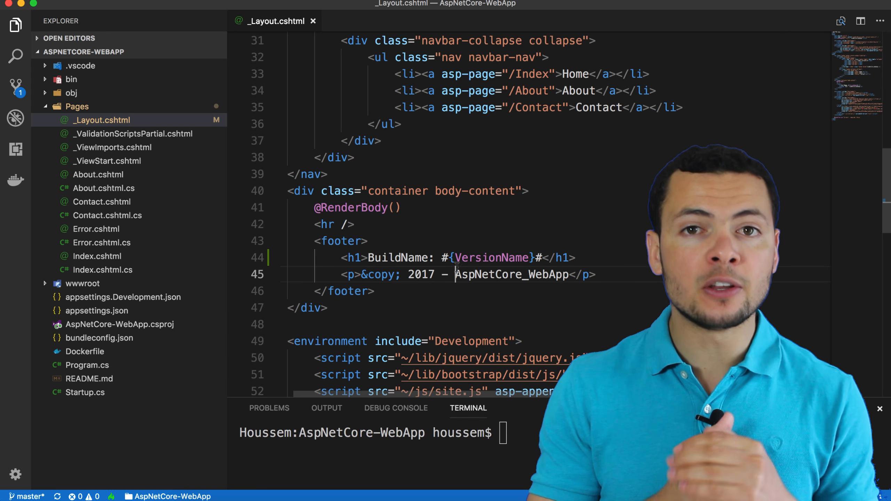
{"action": "left_click_drag", "start_coordinate": [442, 258], "coordinate": [543, 258]}
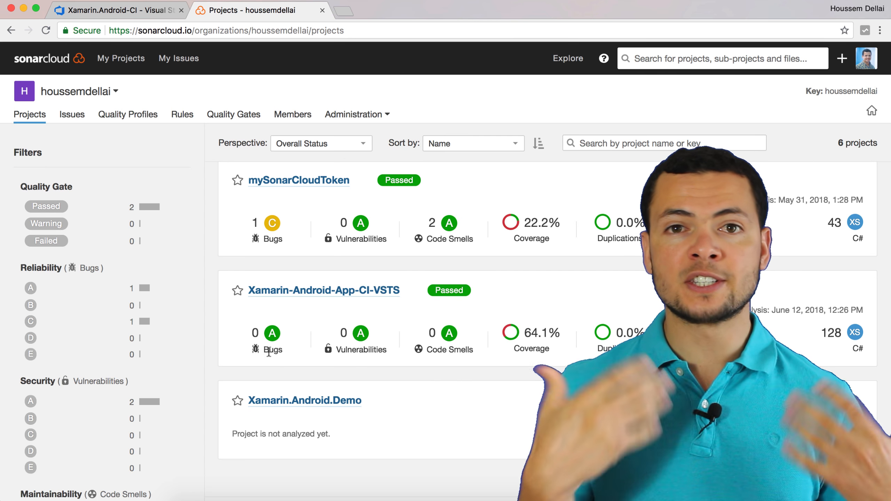
{"action": "double_click", "coordinate": [533, 348]}
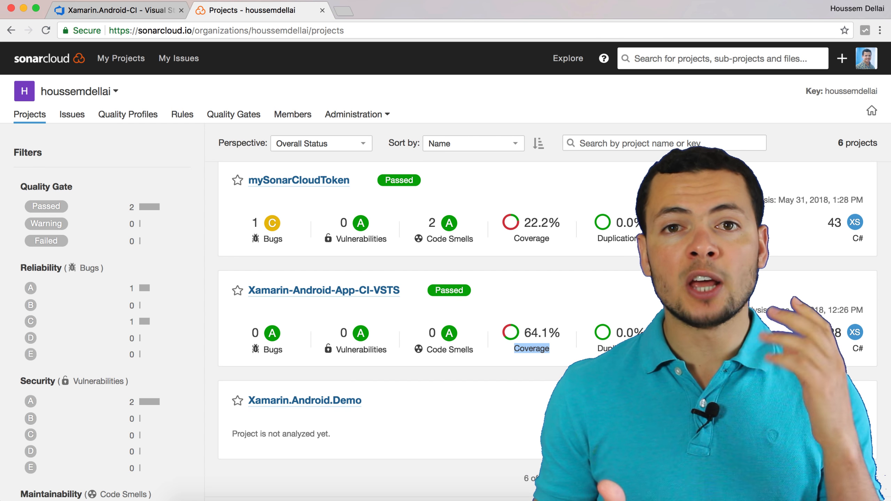
{"action": "double_click", "coordinate": [622, 349]}
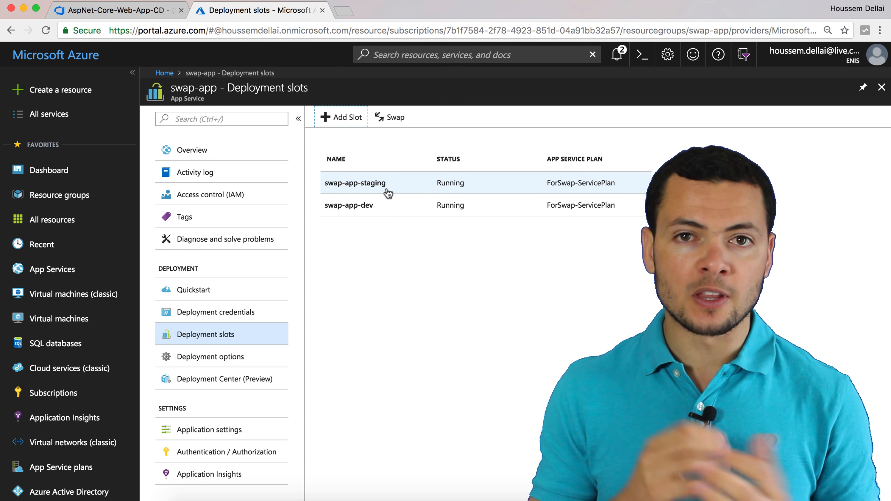
Open the Staging environment's tasks in the AspNet-Core-Web-App-CD - (Swap) release definition and review the Azure App Service deployment slot settings
{"action": "left_click", "coordinate": [116, 9]}
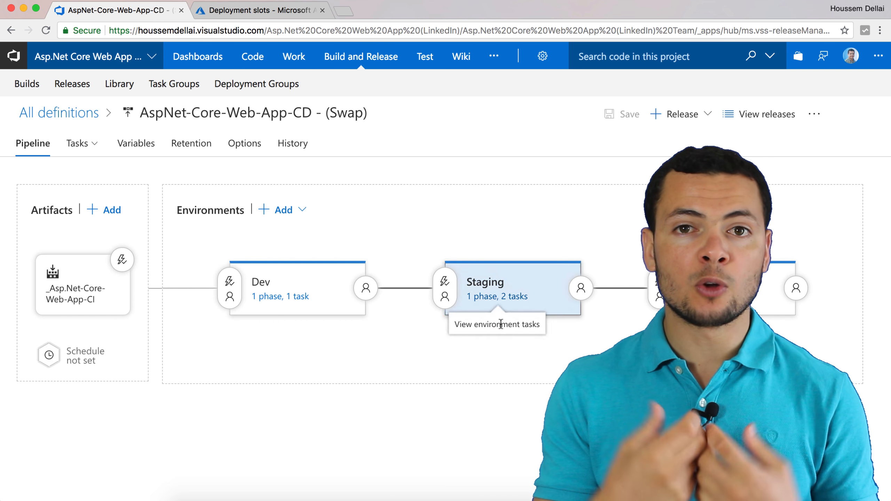
{"action": "left_click", "coordinate": [505, 311]}
{"action": "scroll", "coordinate": [432, 333], "scroll_direction": "down", "scroll_amount": 3}
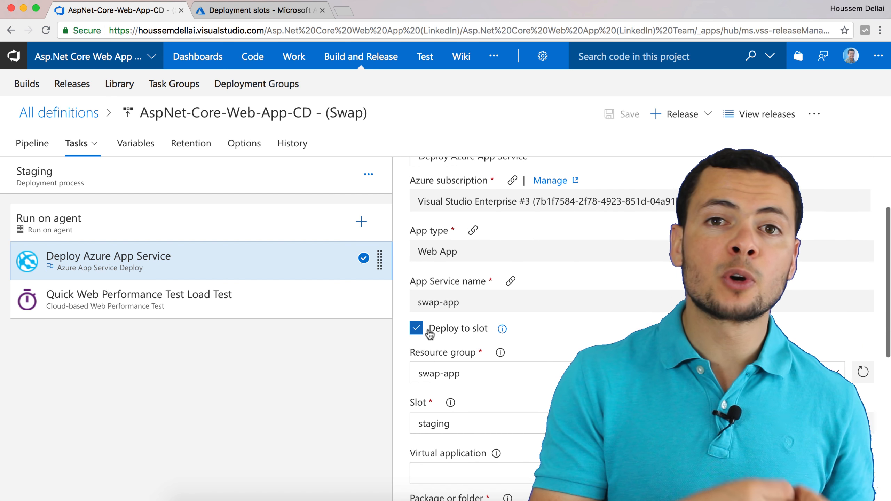
{"action": "scroll", "coordinate": [430, 337], "scroll_direction": "down", "scroll_amount": 2}
{"action": "left_click", "coordinate": [430, 338]}
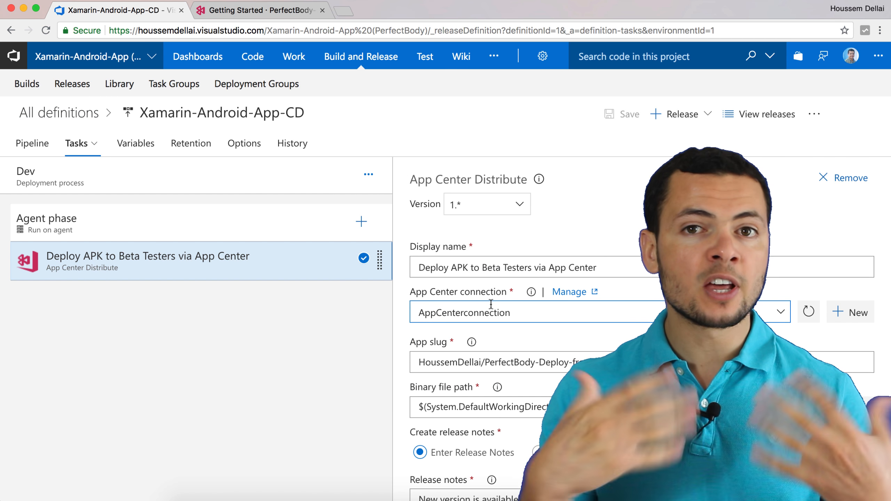
Review the App Center Distribute task's settings and open the Distribute section of the PerfectBody app in App Center
{"action": "scroll", "coordinate": [491, 304], "scroll_direction": "down", "scroll_amount": 2}
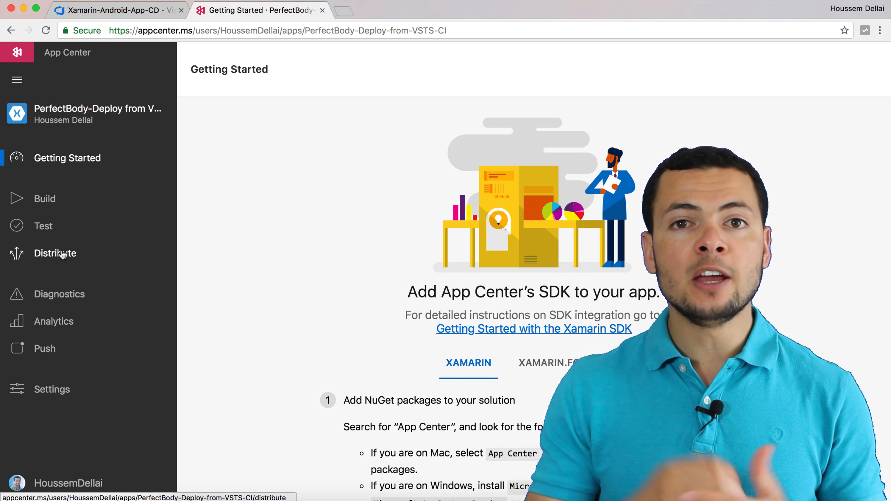
{"action": "left_click", "coordinate": [63, 253]}
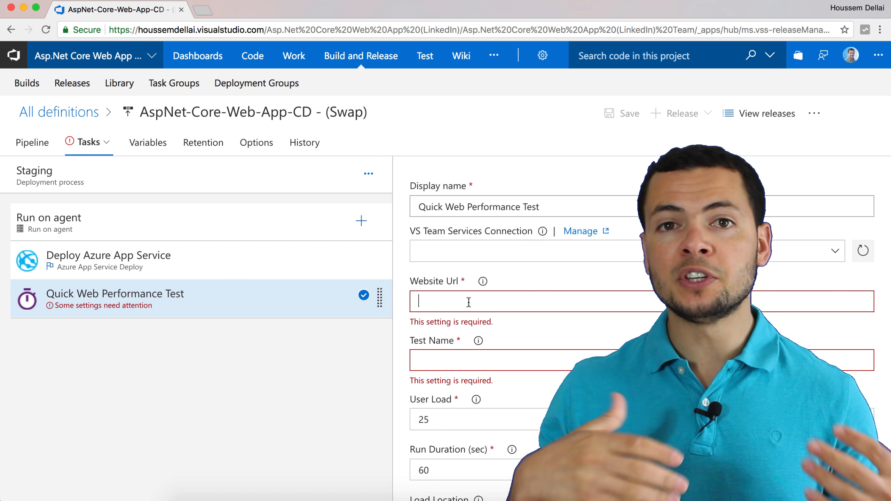
{"action": "type", "text": "https://aspnet-core-web-app-cd.azurewebsites.net/"}
{"action": "scroll", "coordinate": [627, 316], "scroll_direction": "down", "scroll_amount": 1}
{"action": "left_click", "coordinate": [622, 323]}
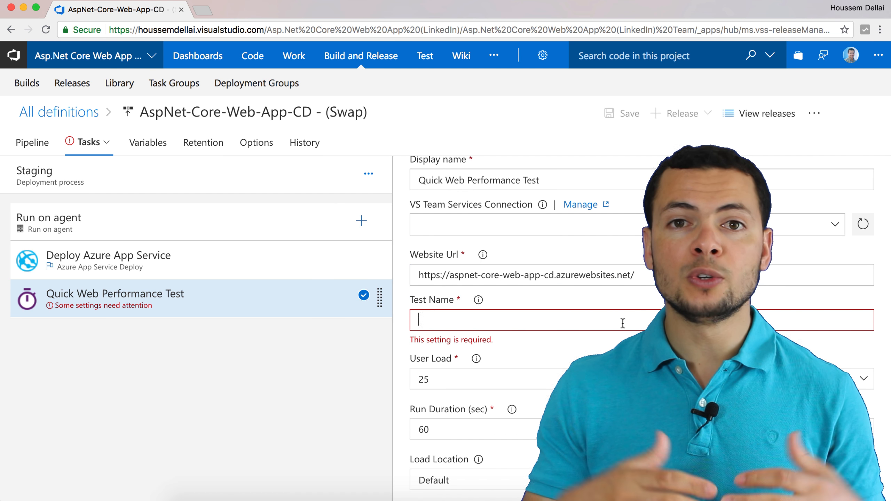
{"action": "type", "text": "Load Tests"}
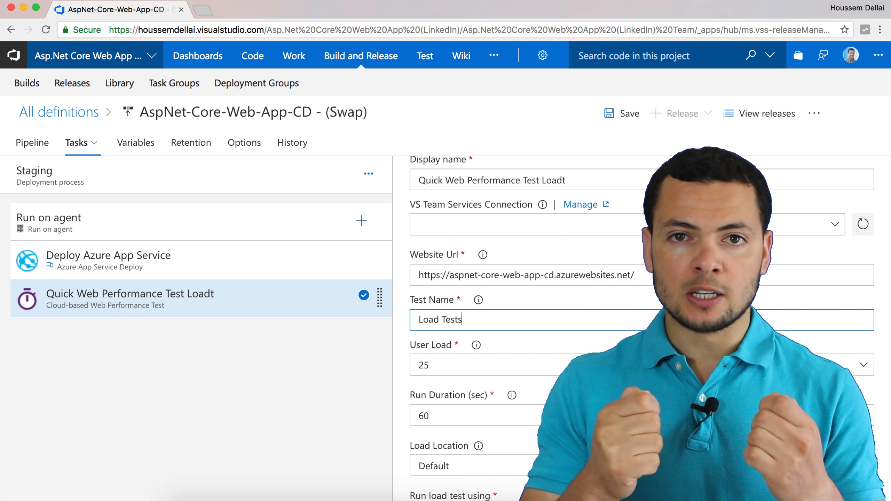
Set the web performance test's user load to 250 and open the run duration choices
{"action": "scroll", "coordinate": [622, 323], "scroll_direction": "down", "scroll_amount": 2}
{"action": "left_click", "coordinate": [863, 311]}
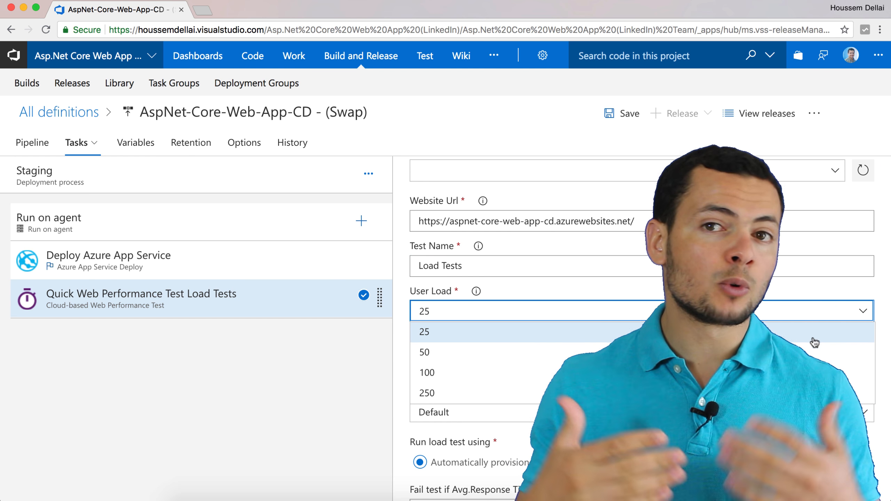
{"action": "left_click", "coordinate": [813, 392]}
{"action": "scroll", "coordinate": [840, 338], "scroll_direction": "down", "scroll_amount": 1}
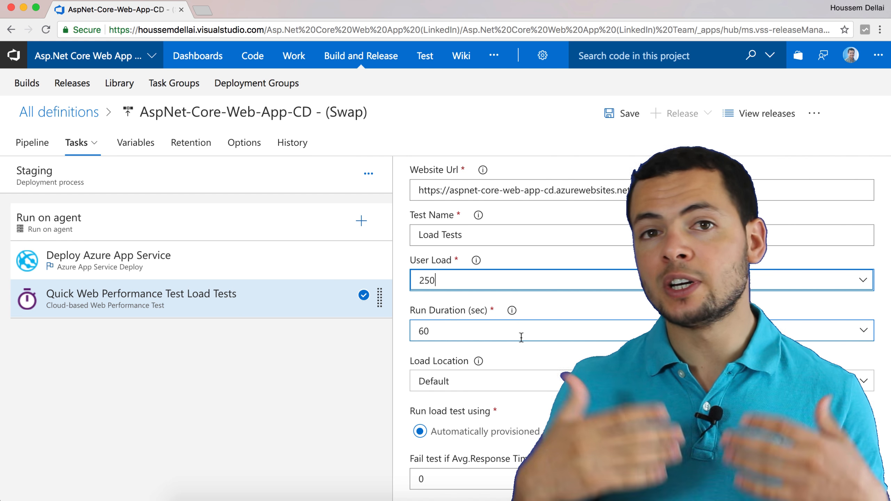
{"action": "left_click", "coordinate": [840, 337]}
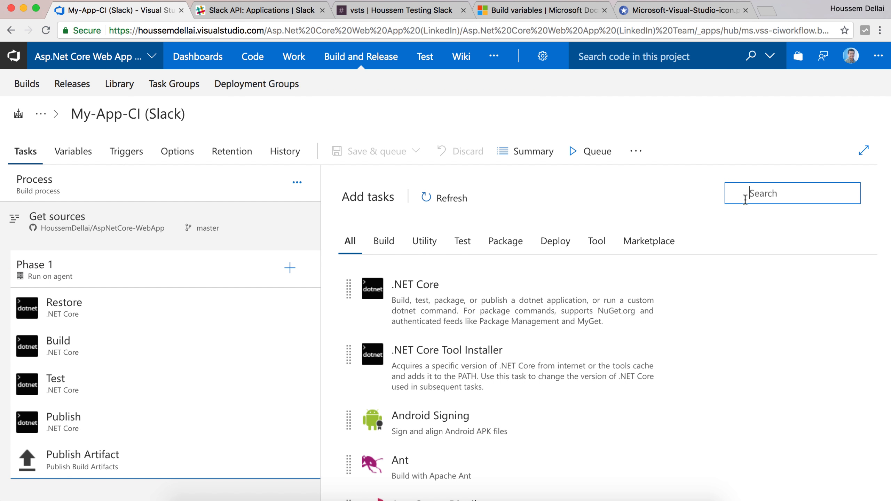
Search the build tasks for "slack" and open the Post To Slack extension's installation page in the Visual Studio Marketplace
{"action": "left_click", "coordinate": [762, 203]}
{"action": "type", "text": "slack"}
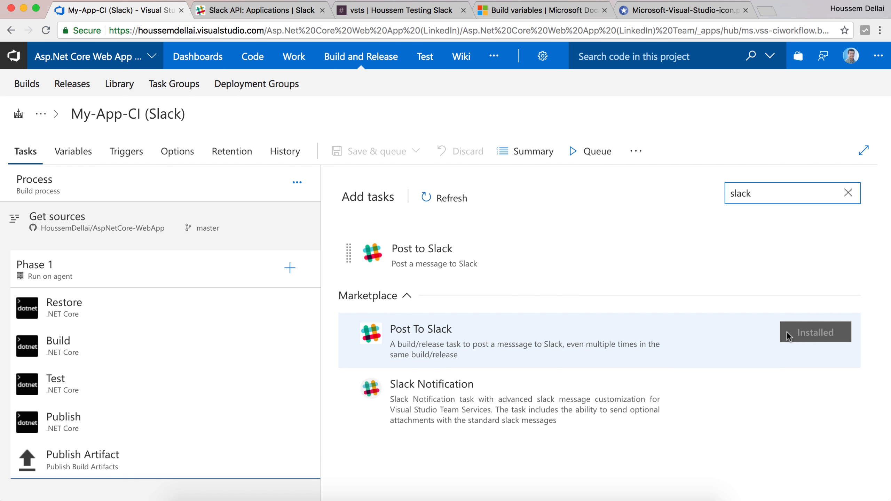
{"action": "left_click", "coordinate": [700, 342]}
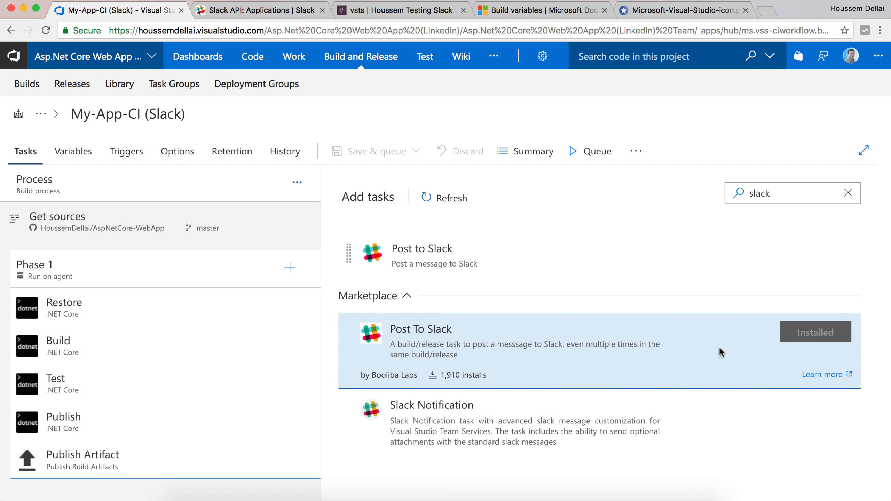
{"action": "left_click", "coordinate": [814, 372]}
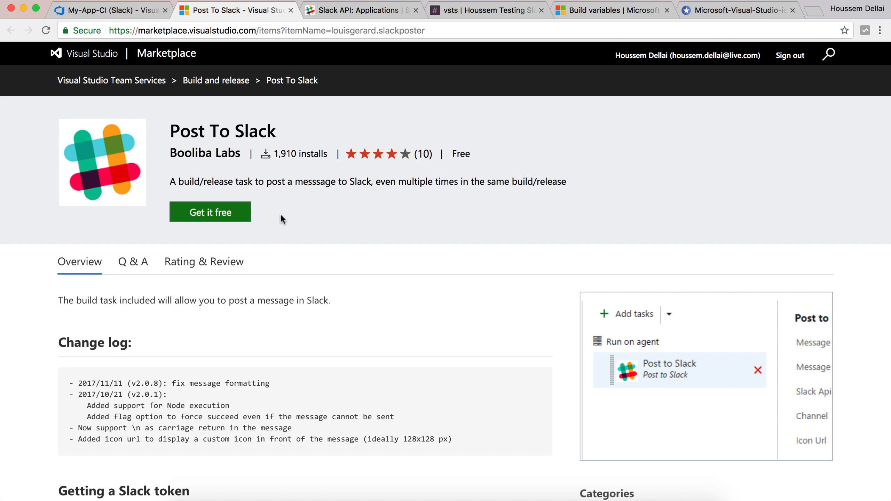
{"action": "left_click", "coordinate": [218, 217]}
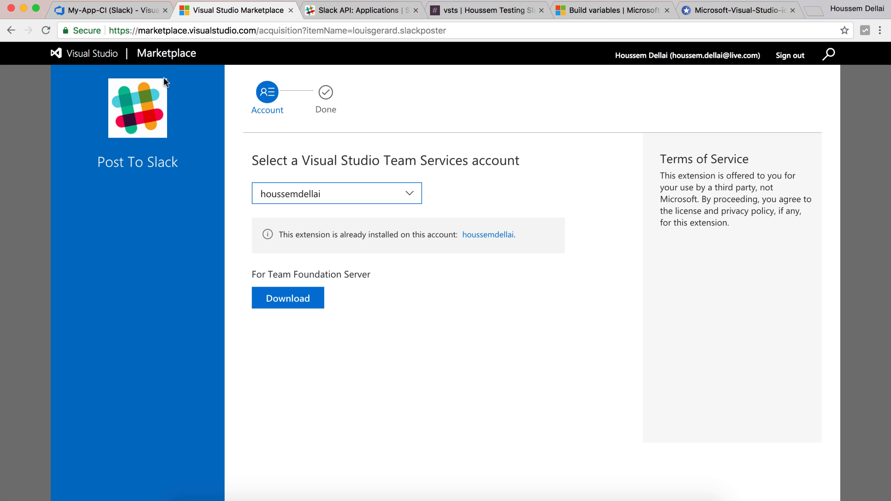
Return to the My-App-CI (Slack) build definition, add the Post to Slack task to Phase 1 and open its settings
{"action": "left_click", "coordinate": [105, 10]}
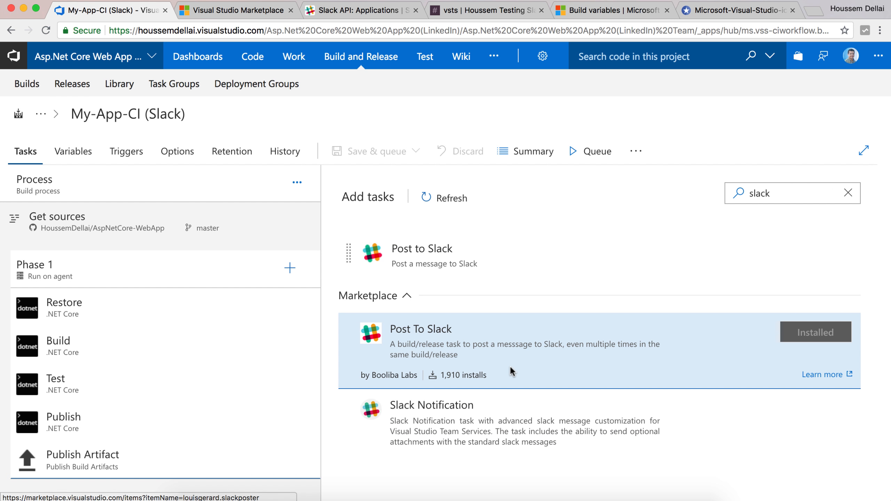
{"action": "mouse_move", "coordinate": [514, 266]}
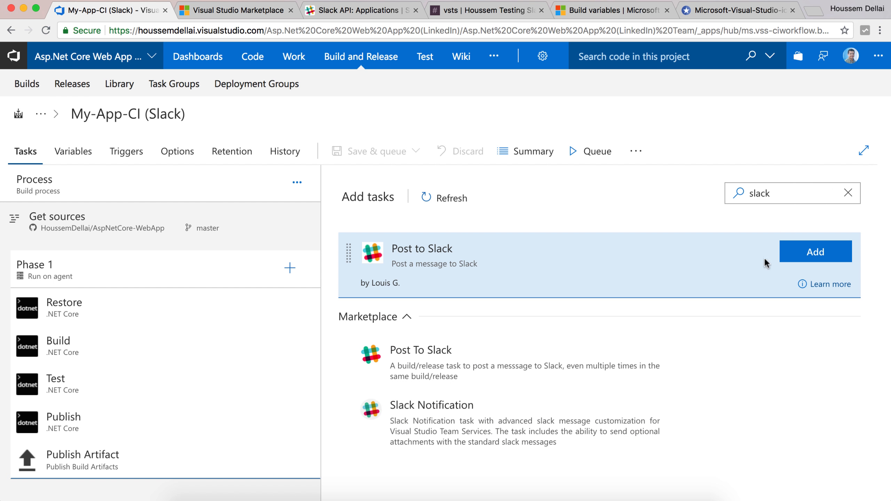
{"action": "left_click", "coordinate": [806, 252]}
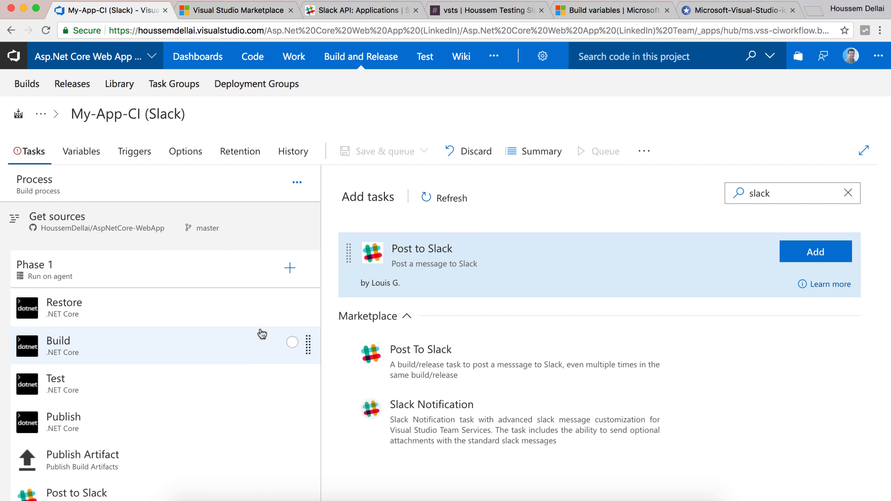
{"action": "scroll", "coordinate": [262, 334], "scroll_direction": "down", "scroll_amount": 1}
{"action": "left_click", "coordinate": [142, 479]}
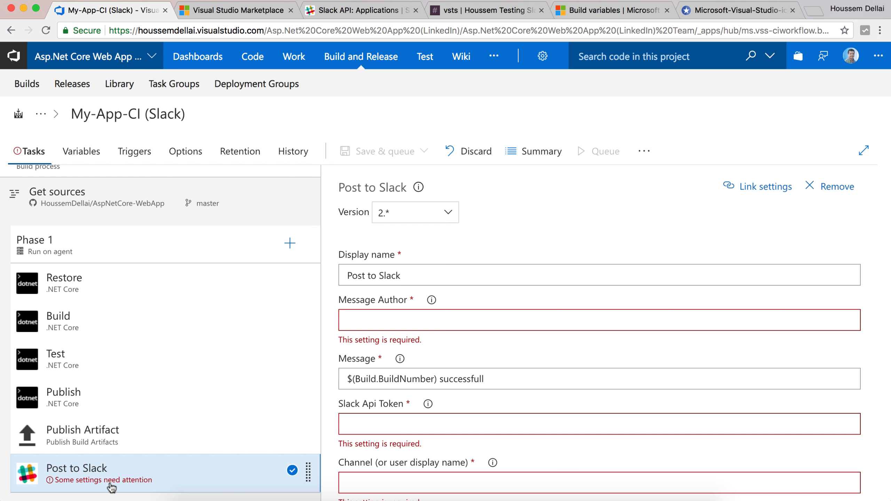
{"action": "left_click", "coordinate": [409, 320]}
{"action": "left_click", "coordinate": [409, 272]}
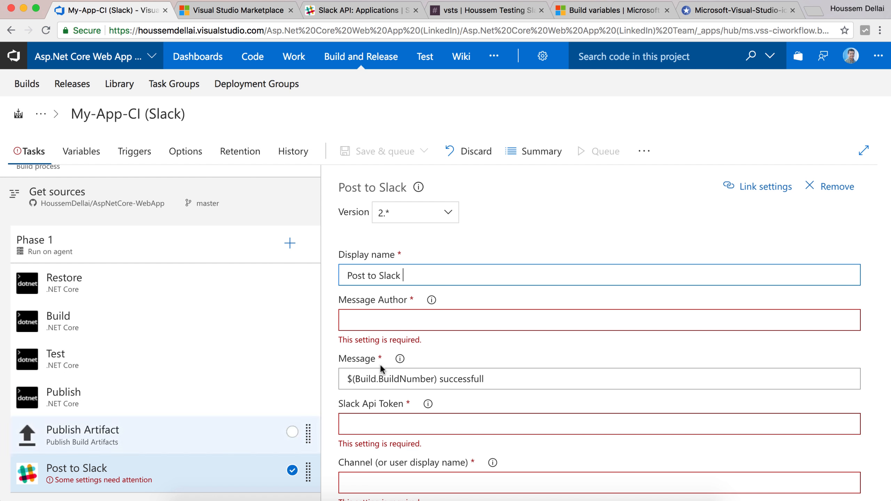
{"action": "left_click", "coordinate": [403, 309]}
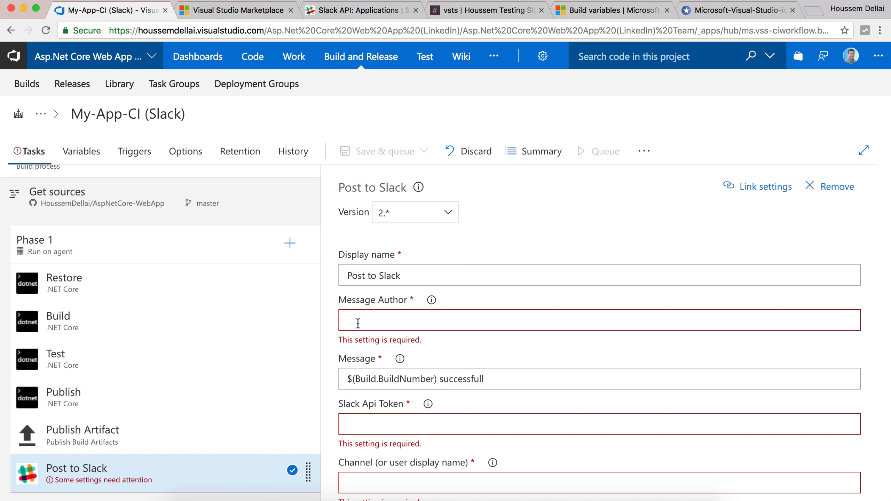
Set the Slack task's message author to "My-App-CI (Slack task)", reusing the build definition's name
{"action": "left_click", "coordinate": [142, 114]}
{"action": "double_click", "coordinate": [102, 114]}
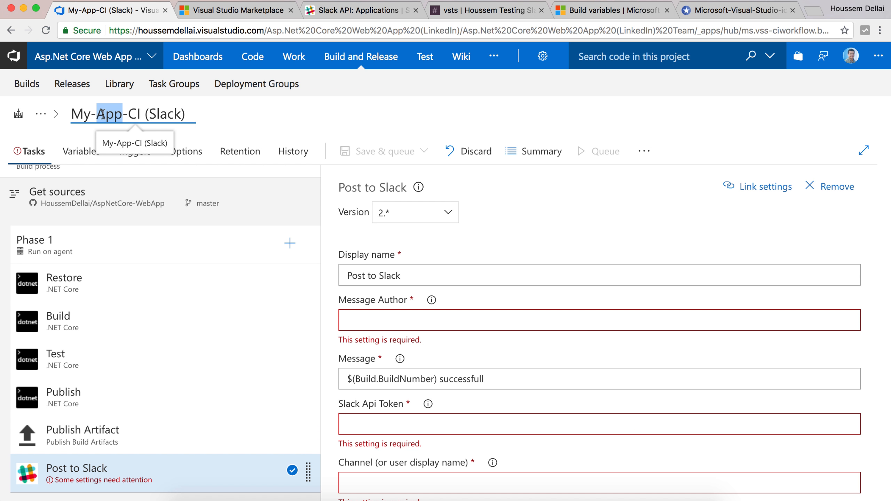
{"action": "left_click_drag", "start_coordinate": [185, 115], "coordinate": [71, 116]}
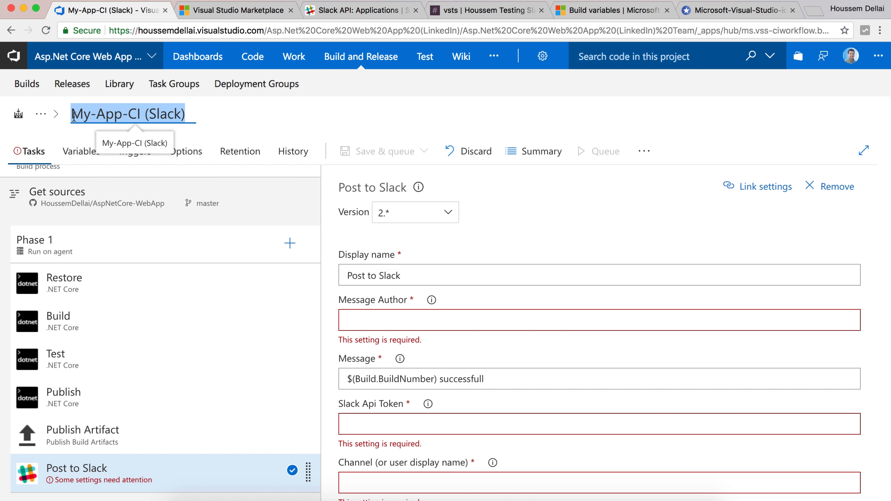
{"action": "key", "text": "super+c"}
{"action": "left_click", "coordinate": [357, 320]}
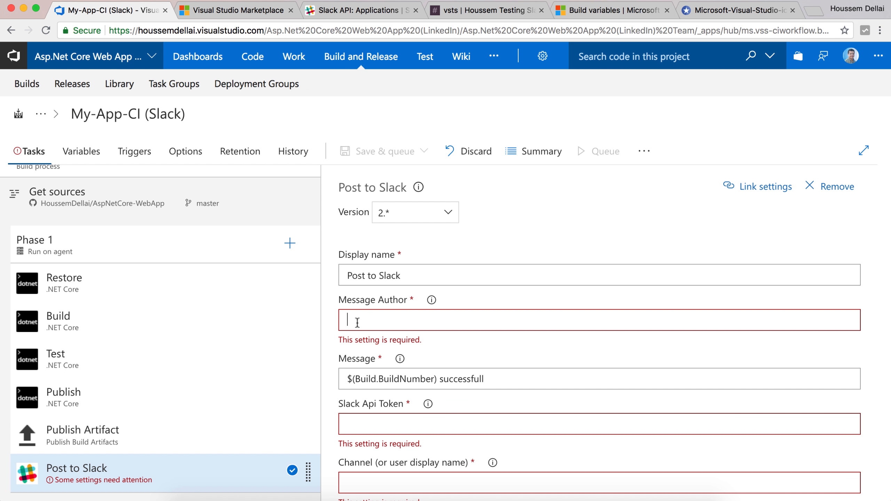
{"action": "key", "text": "super+v"}
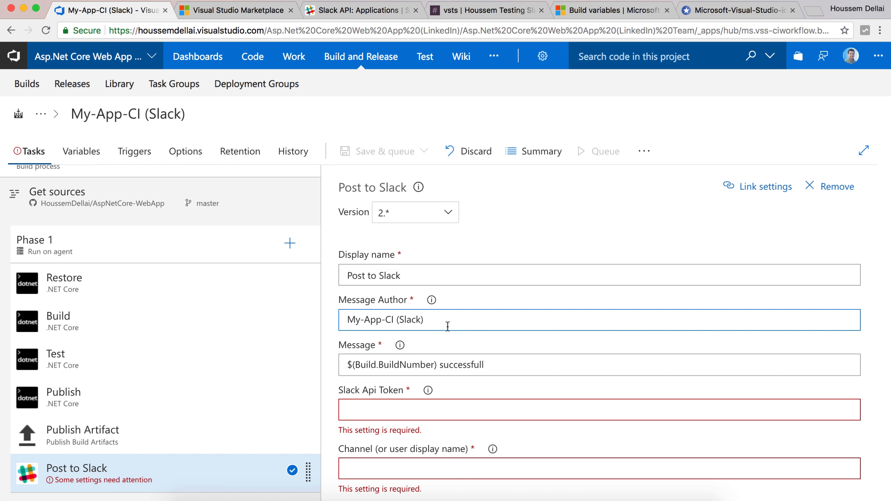
{"action": "left_click", "coordinate": [420, 321]}
{"action": "type", "text": "task"}
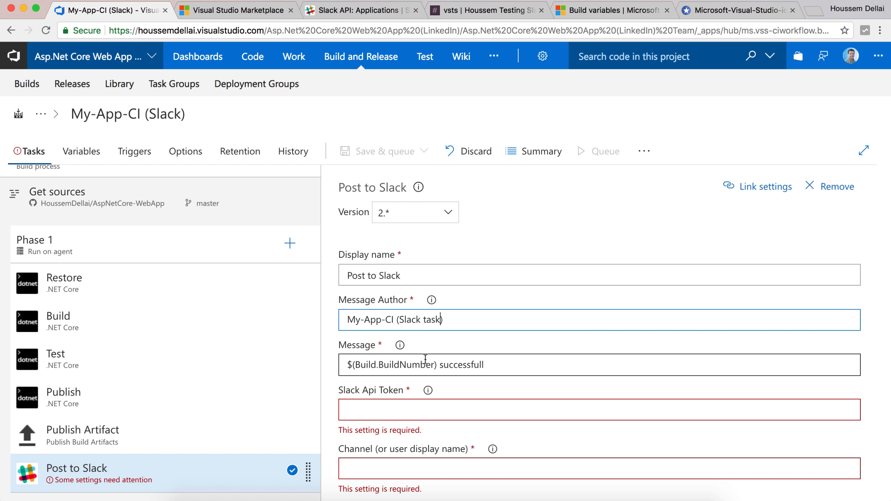
Examine the Slack task's default message text and its $(Build.BuildNumber) variable
{"action": "left_click", "coordinate": [426, 364]}
{"action": "left_click", "coordinate": [509, 371]}
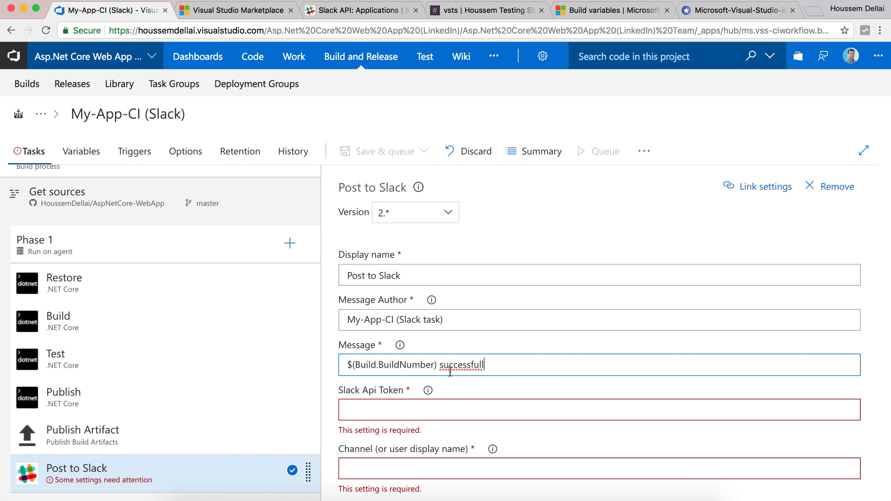
{"action": "left_click_drag", "start_coordinate": [438, 365], "coordinate": [340, 369]}
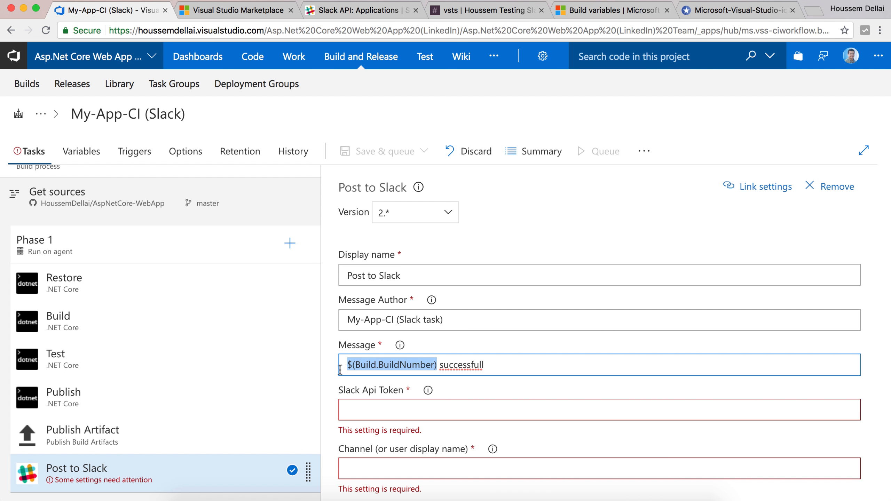
{"action": "double_click", "coordinate": [414, 365]}
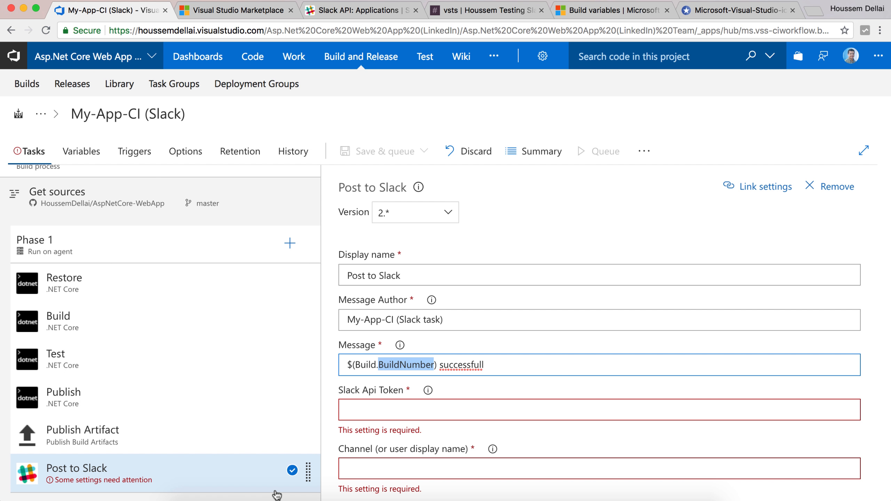
{"action": "left_click", "coordinate": [457, 365]}
{"action": "double_click", "coordinate": [457, 366]}
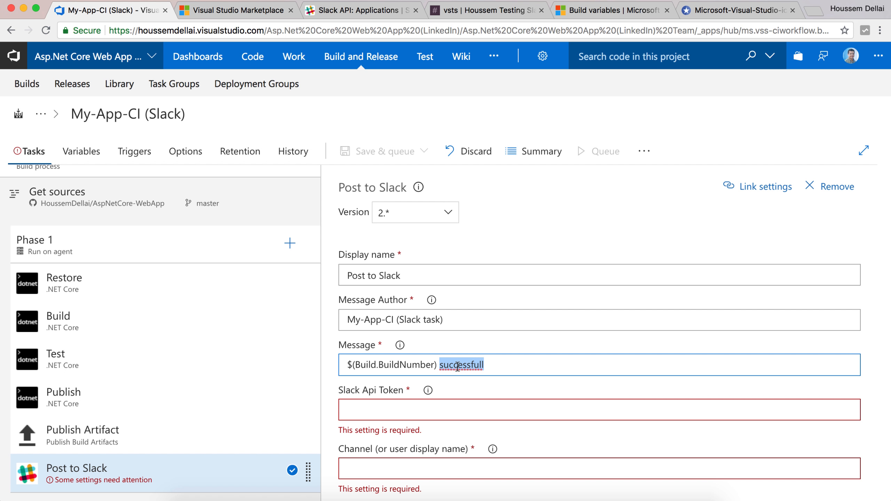
{"action": "left_click", "coordinate": [496, 369]}
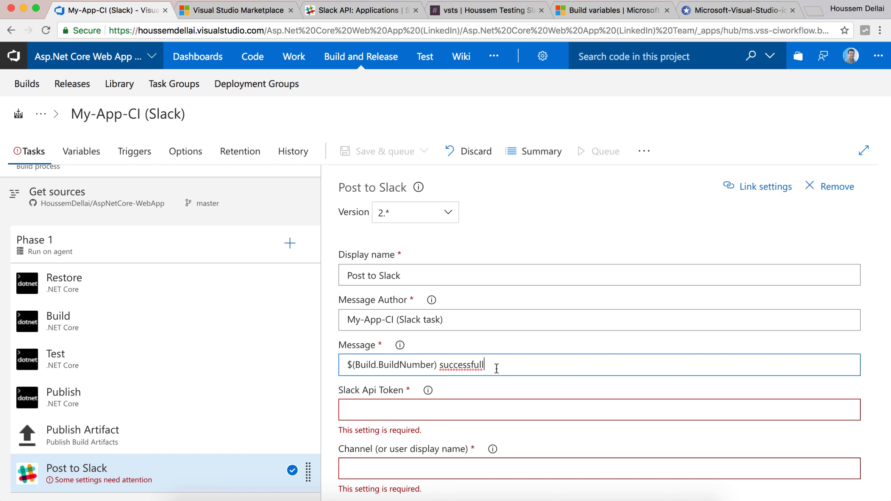
{"action": "double_click", "coordinate": [411, 367]}
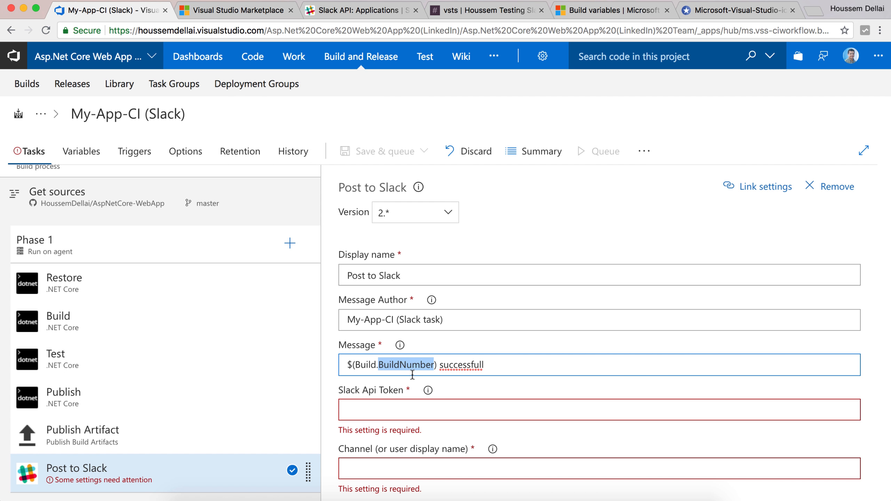
Check the definition's process variables and read the predefined build variables documentation from Build.BuildId through Build.QueuedBy
{"action": "left_click", "coordinate": [85, 152]}
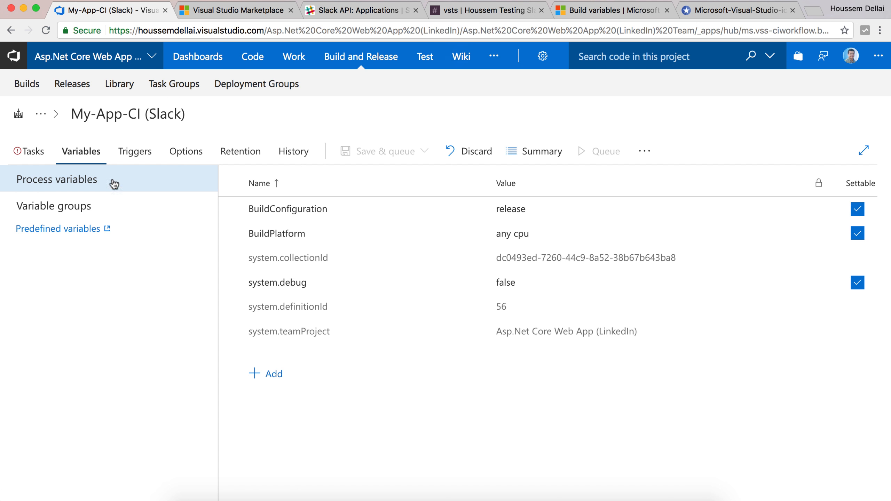
{"action": "left_click", "coordinate": [45, 156]}
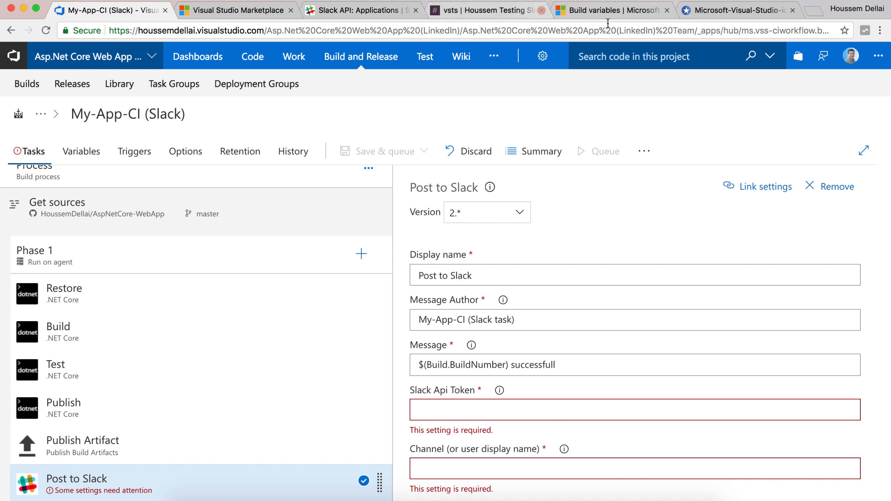
{"action": "left_click", "coordinate": [621, 14]}
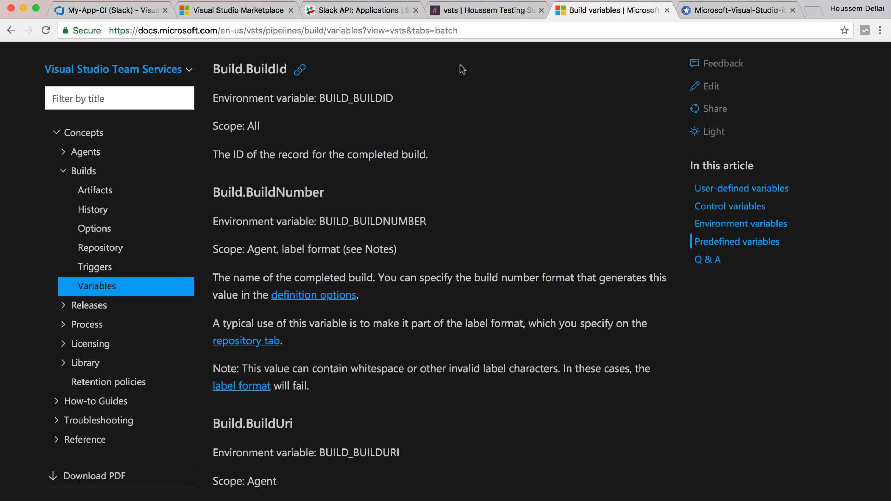
{"action": "left_click", "coordinate": [326, 30]}
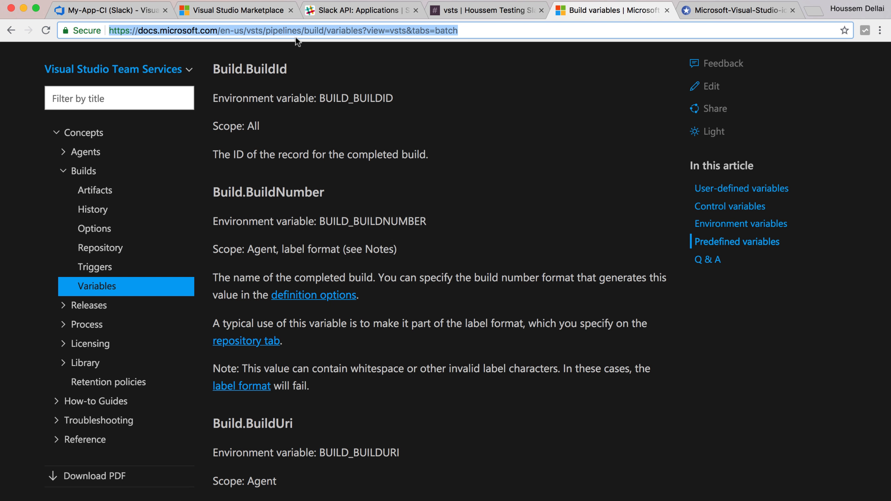
{"action": "left_click", "coordinate": [377, 173]}
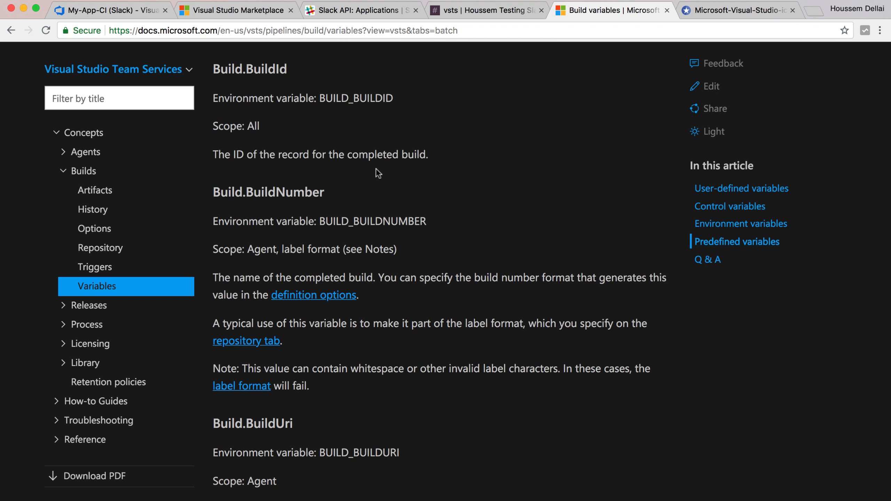
{"action": "scroll", "coordinate": [377, 173], "scroll_direction": "down", "scroll_amount": 2}
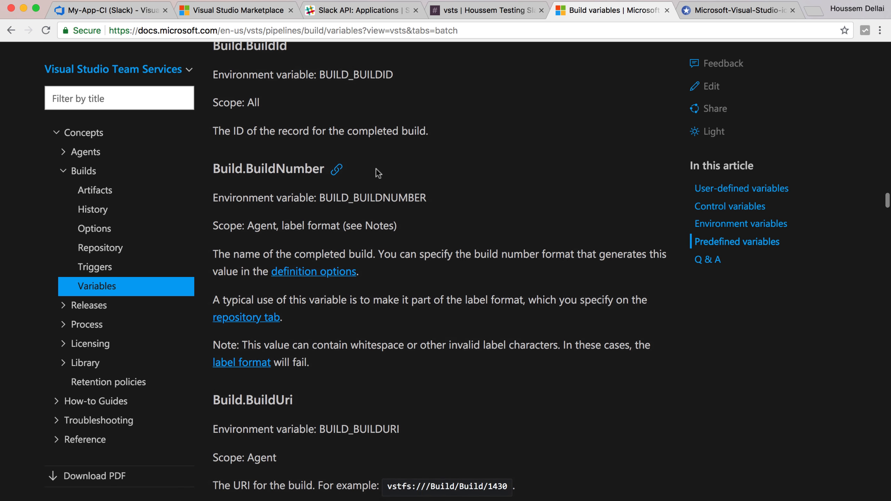
{"action": "scroll", "coordinate": [376, 169], "scroll_direction": "down", "scroll_amount": 5}
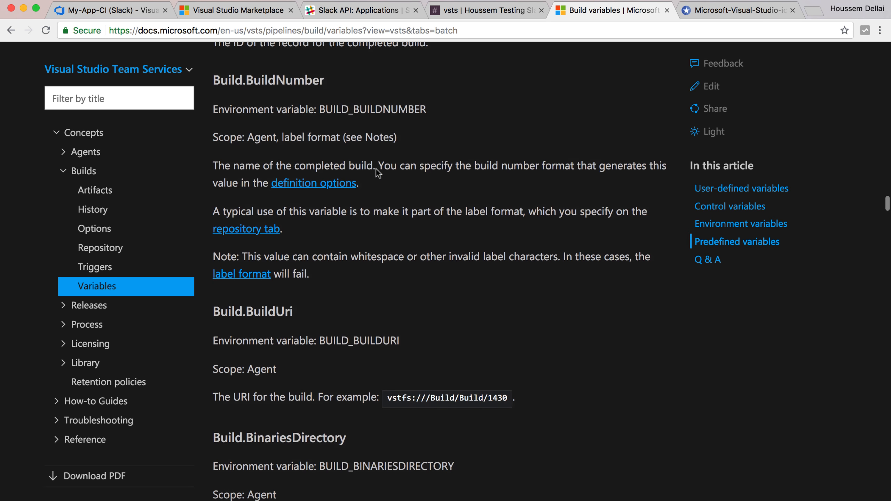
{"action": "scroll", "coordinate": [376, 169], "scroll_direction": "down", "scroll_amount": 7}
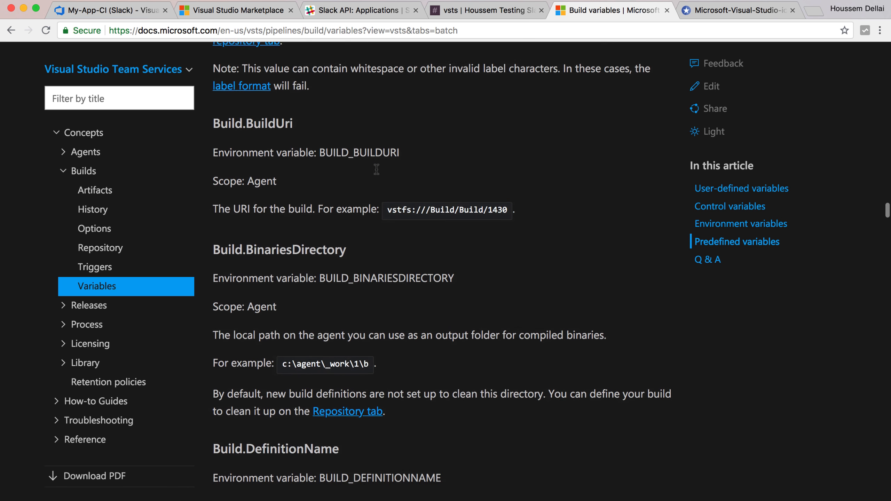
{"action": "scroll", "coordinate": [327, 167], "scroll_direction": "down", "scroll_amount": 5}
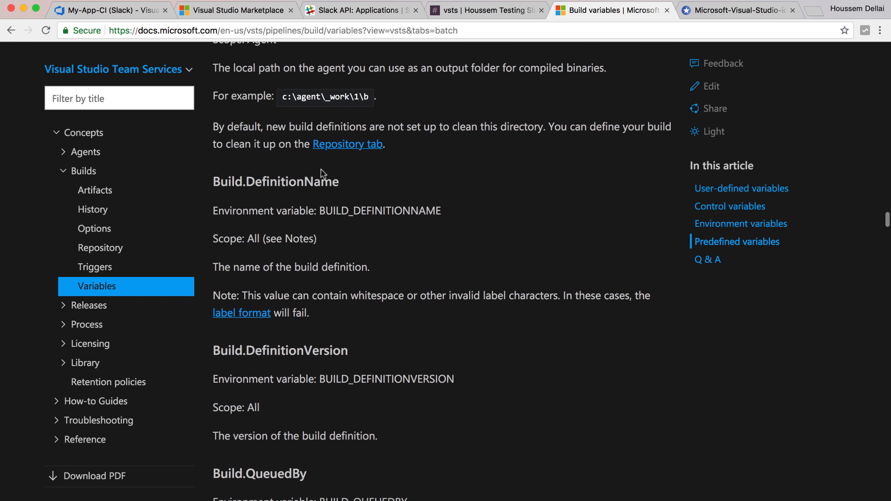
{"action": "scroll", "coordinate": [325, 278], "scroll_direction": "down", "scroll_amount": 5}
{"action": "scroll", "coordinate": [326, 279], "scroll_direction": "down", "scroll_amount": 4}
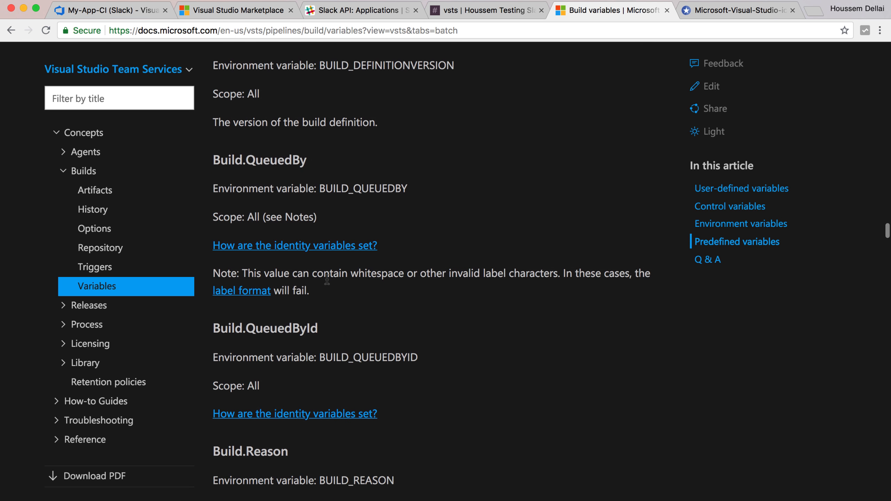
{"action": "scroll", "coordinate": [276, 168], "scroll_direction": "up", "scroll_amount": 15}
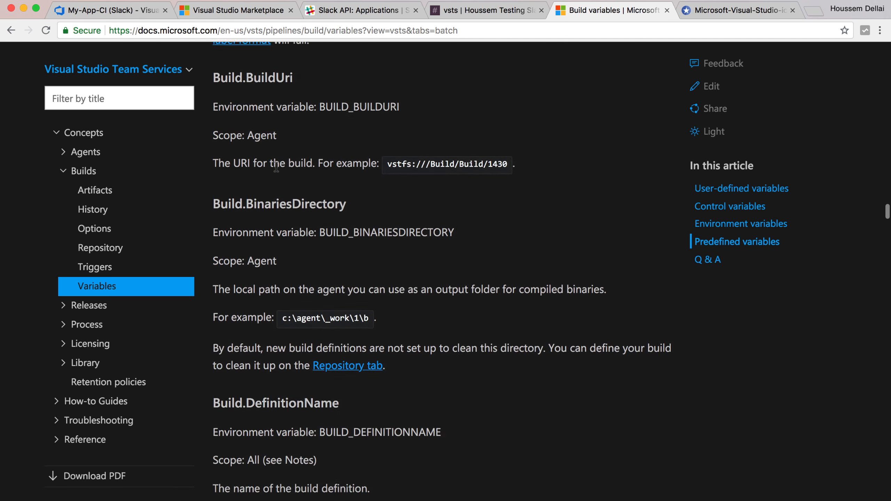
Replace the Slack task's message with the copied build-success text containing build number, definition name, build ID, queued-by, agent name, sources directory, source branch and version variables
{"action": "left_click", "coordinate": [121, 16]}
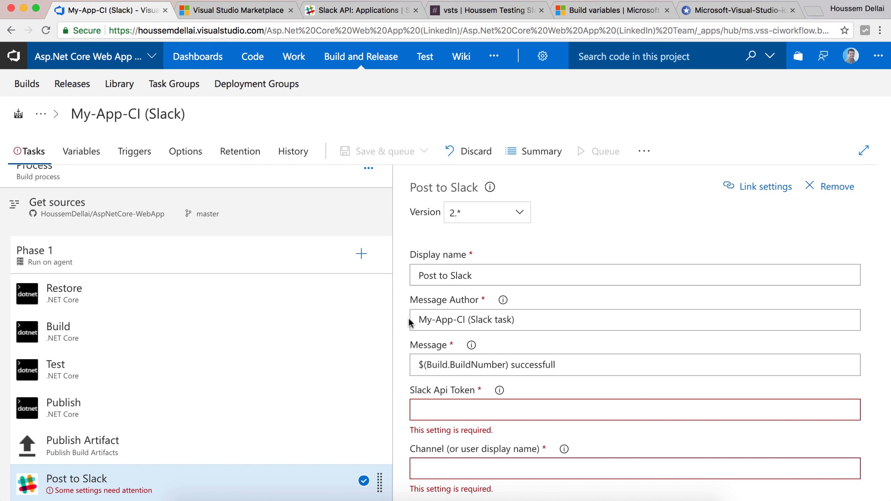
{"action": "left_click", "coordinate": [484, 413]}
{"action": "left_click_drag", "start_coordinate": [564, 367], "coordinate": [414, 360]}
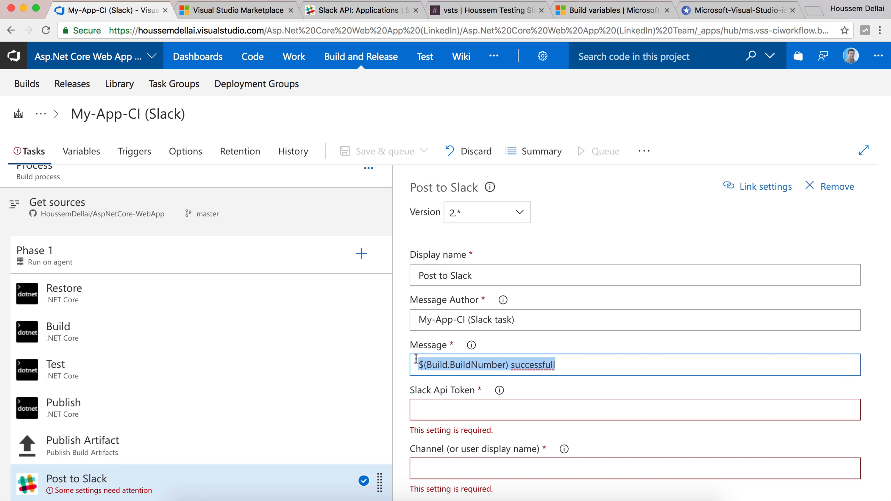
{"action": "key", "text": "super+v"}
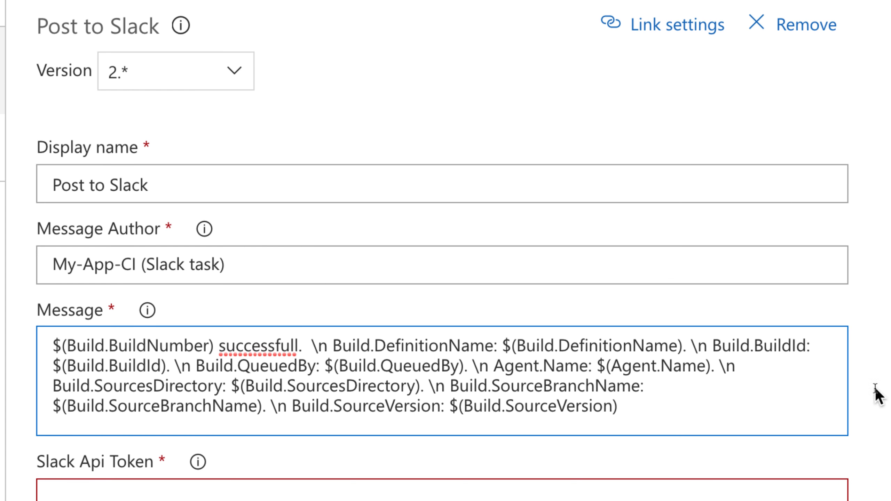
Review the BuildNumber, DefinitionName, BuildId, QueuedBy and Agent.Name variables in the Slack message
{"action": "double_click", "coordinate": [139, 344]}
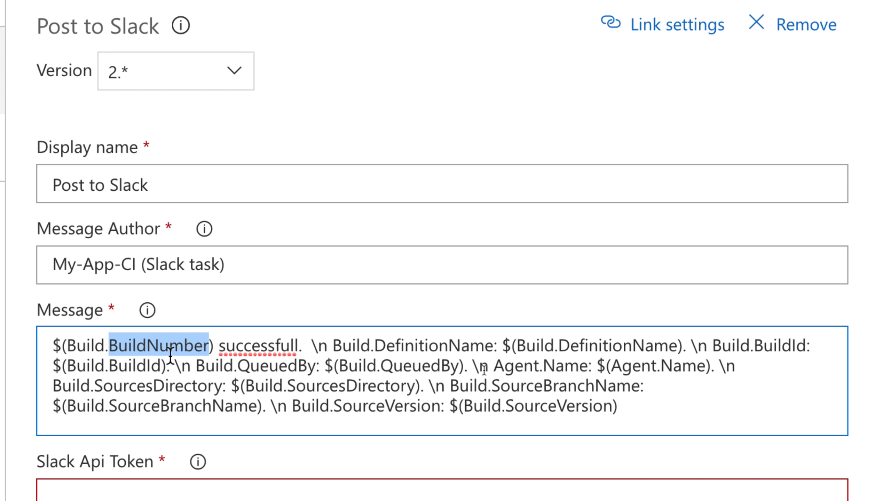
{"action": "double_click", "coordinate": [422, 347]}
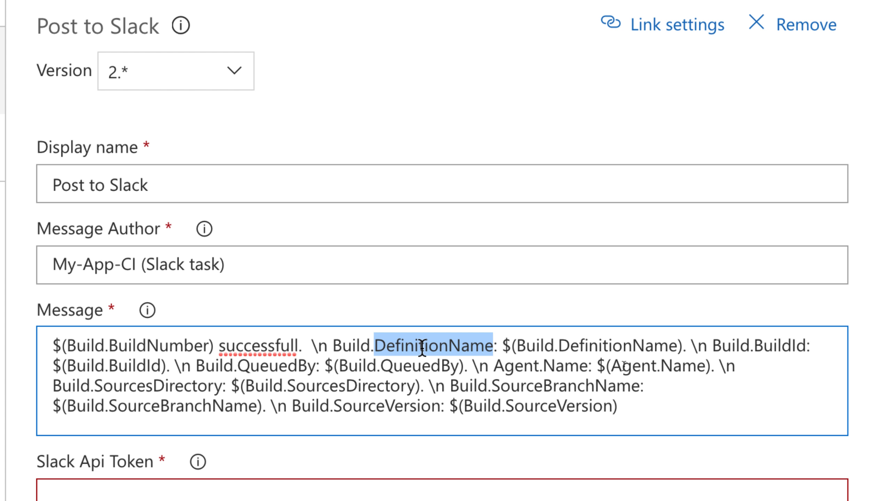
{"action": "double_click", "coordinate": [761, 347]}
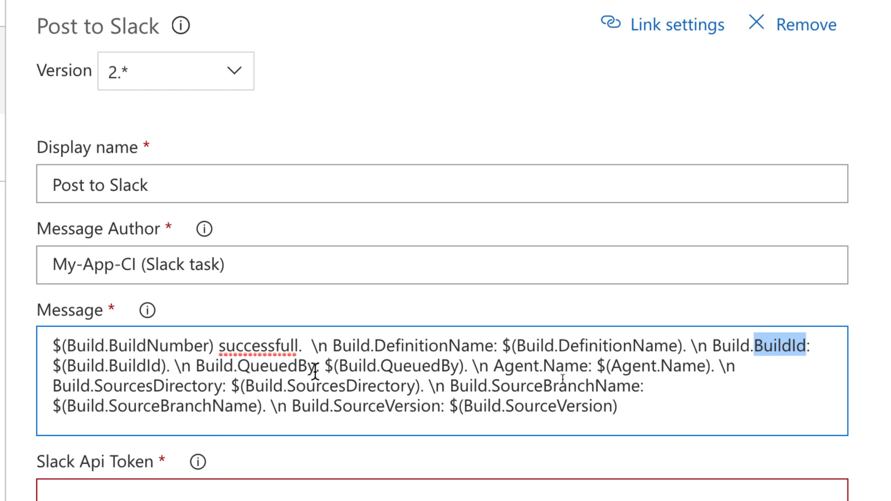
{"action": "double_click", "coordinate": [287, 365]}
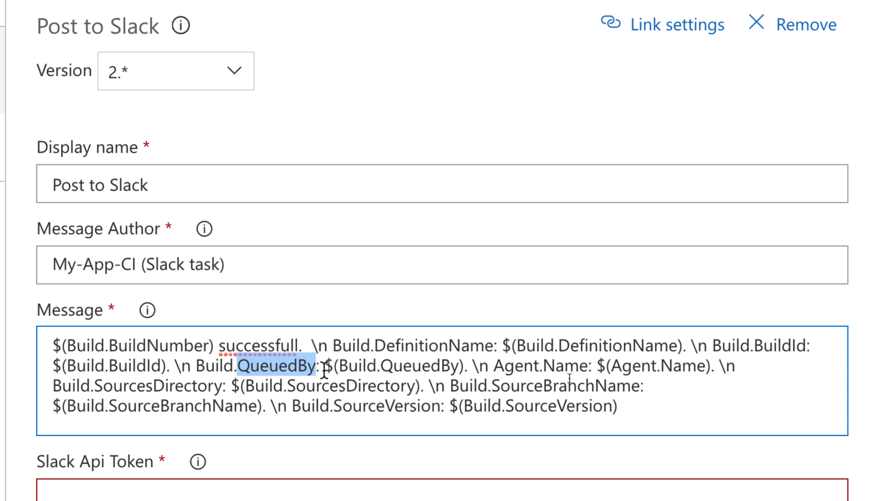
{"action": "left_click_drag", "start_coordinate": [325, 365], "coordinate": [463, 365]}
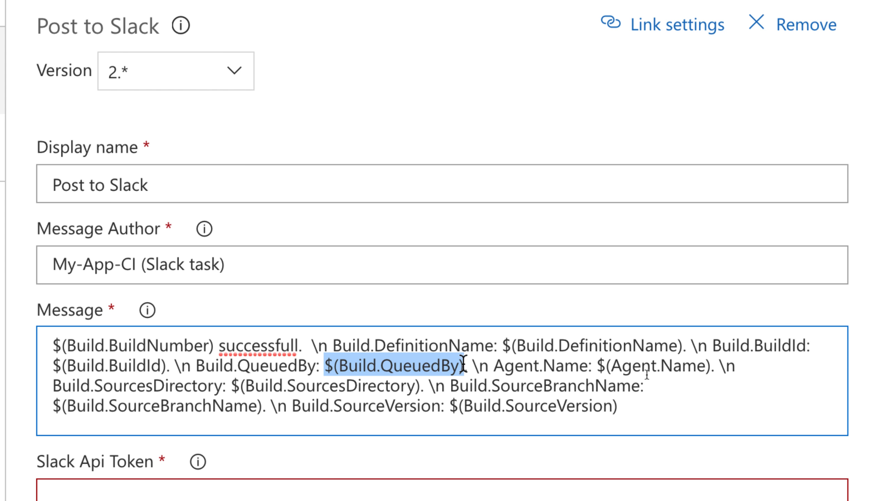
{"action": "double_click", "coordinate": [562, 367]}
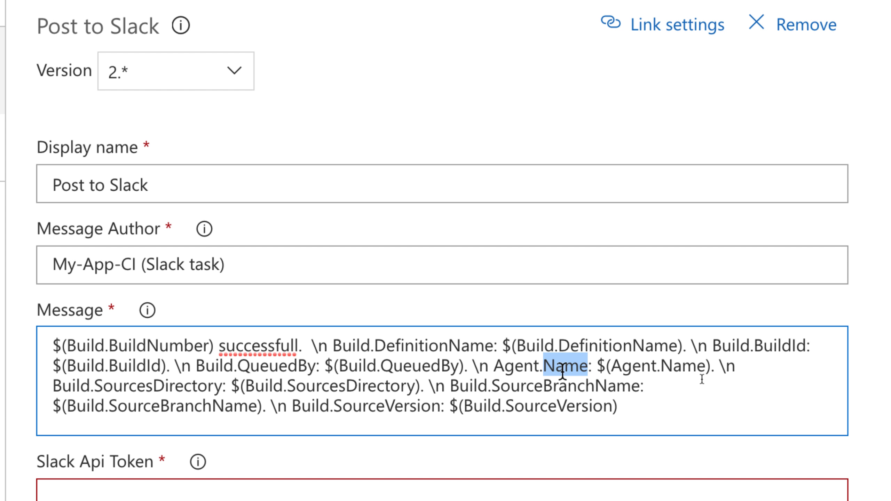
{"action": "double_click", "coordinate": [679, 367]}
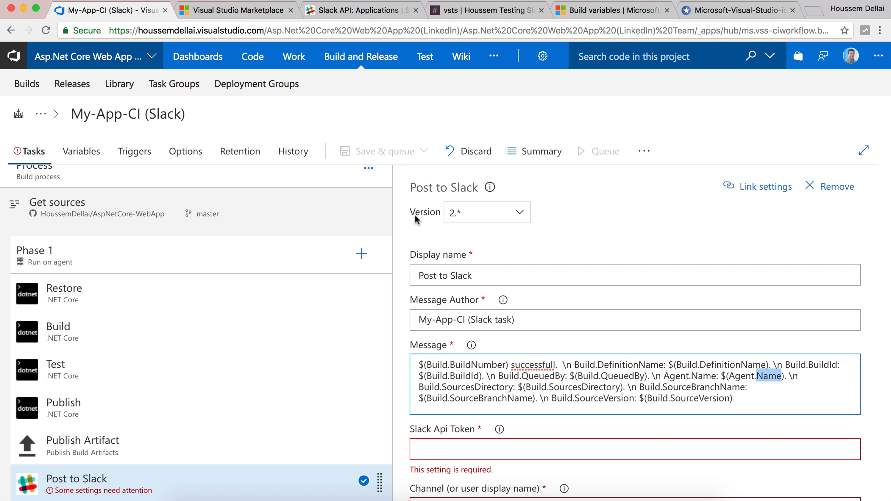
Look over the source settings and Phase 1's hosted and private agent queue choices, leaving <inherit from definition> selected
{"action": "left_click", "coordinate": [210, 217]}
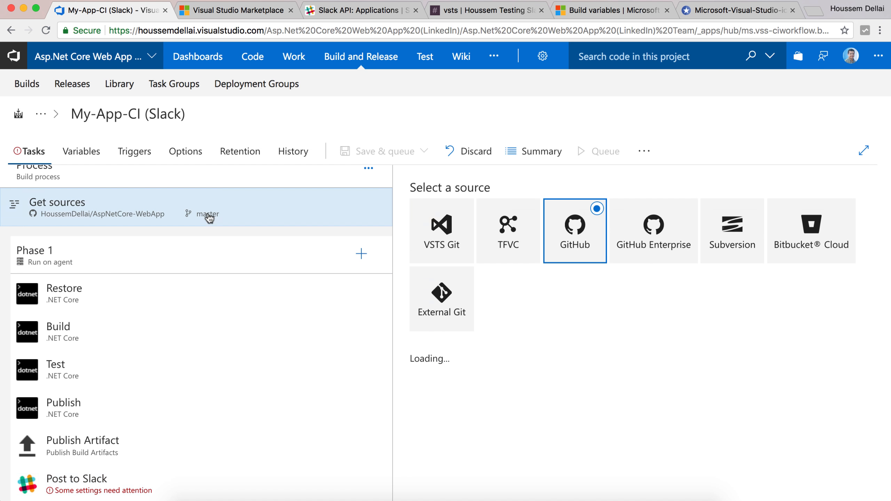
{"action": "left_click", "coordinate": [249, 261]}
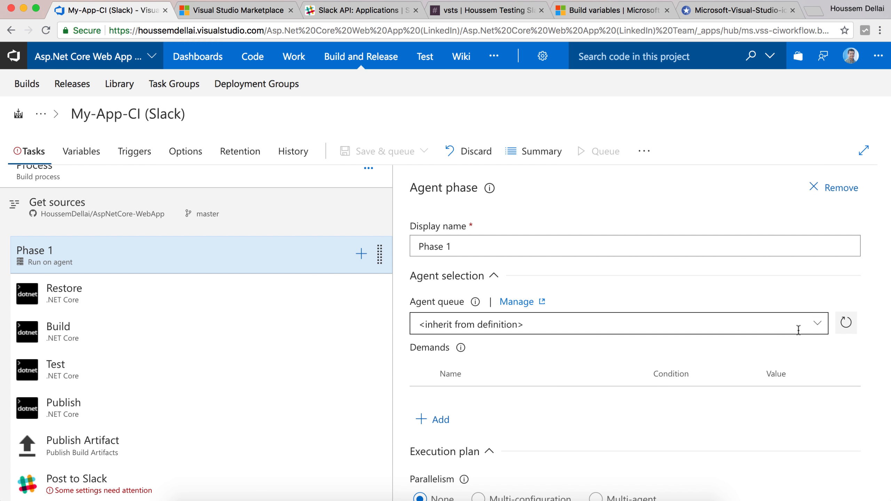
{"action": "left_click", "coordinate": [817, 330]}
{"action": "scroll", "coordinate": [666, 383], "scroll_direction": "down", "scroll_amount": 3}
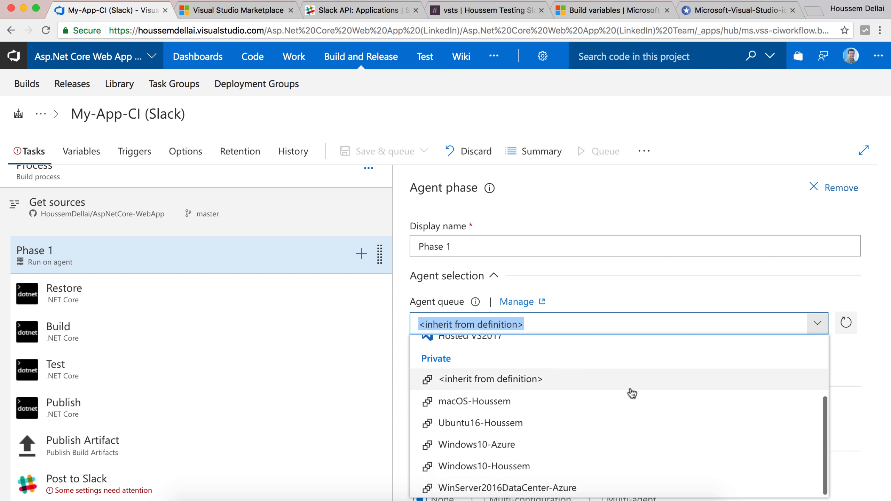
{"action": "scroll", "coordinate": [631, 392], "scroll_direction": "up", "scroll_amount": 3}
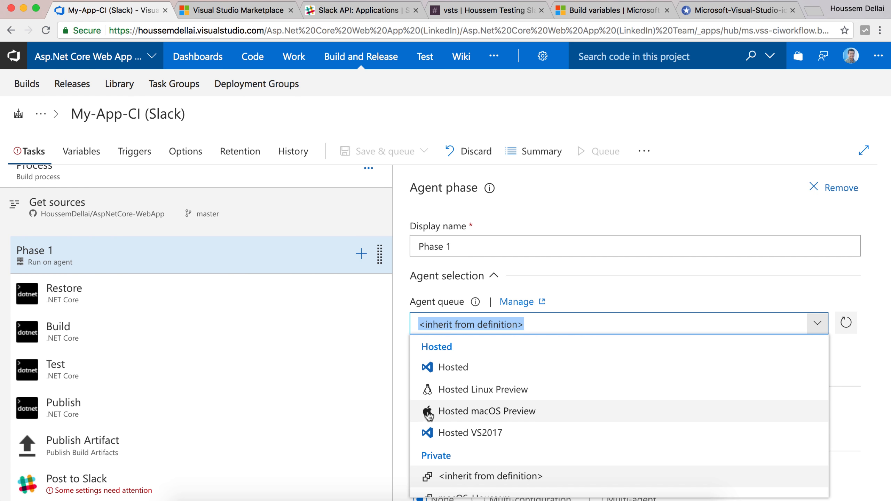
{"action": "left_click", "coordinate": [393, 406]}
{"action": "left_click", "coordinate": [396, 410]}
{"action": "scroll", "coordinate": [312, 411], "scroll_direction": "down", "scroll_amount": 1}
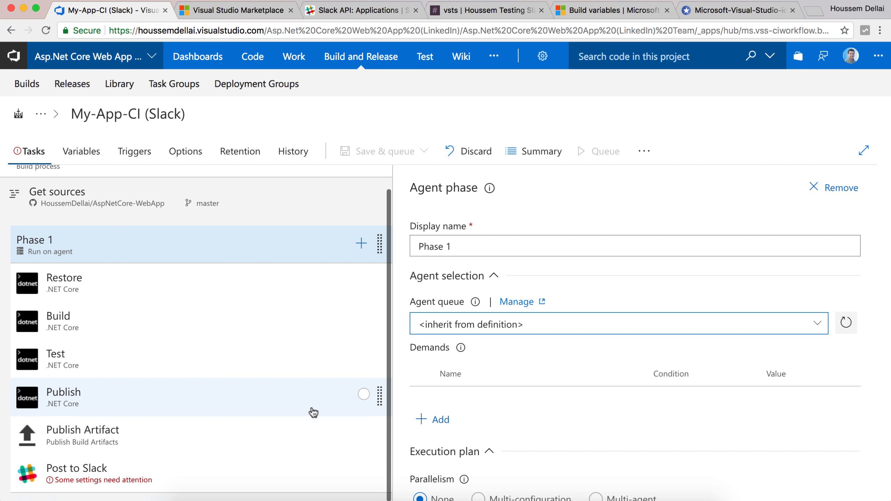
Review the SourcesDirectory, SourceBranchName and SourceVersion variables in the Post to Slack task's message
{"action": "left_click", "coordinate": [195, 481]}
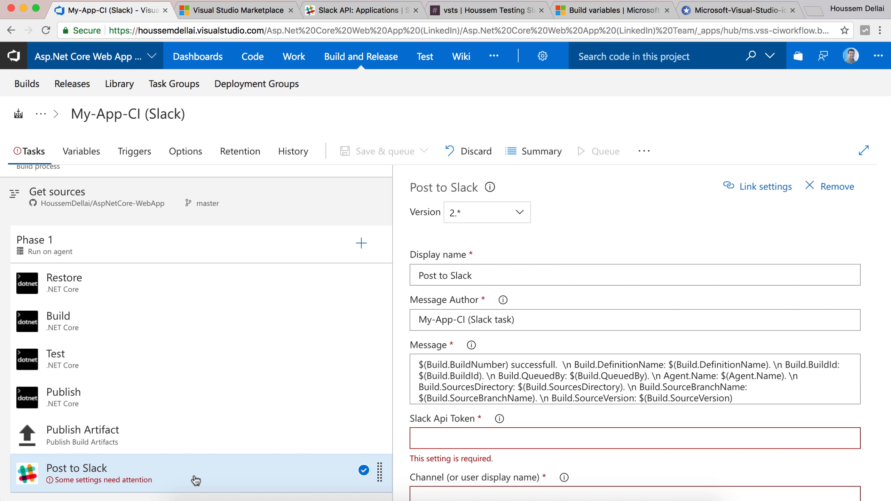
{"action": "scroll", "coordinate": [866, 274], "scroll_direction": "down", "scroll_amount": 3}
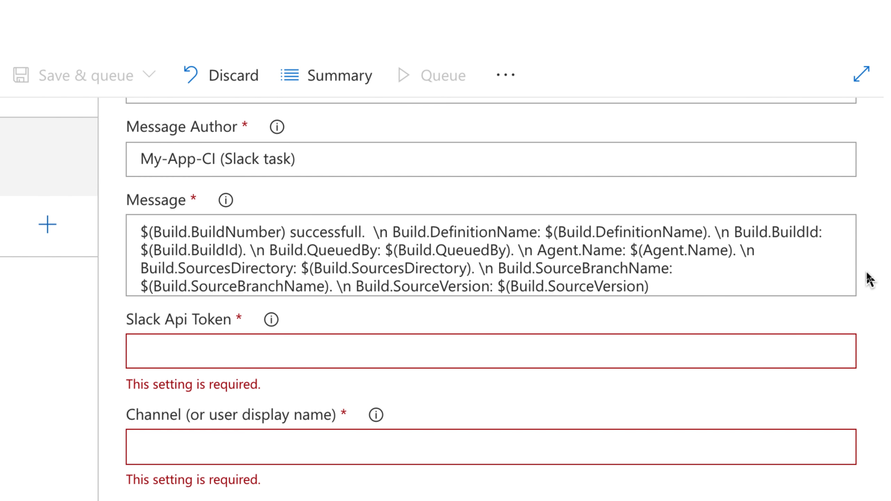
{"action": "double_click", "coordinate": [233, 268]}
{"action": "double_click", "coordinate": [365, 270]}
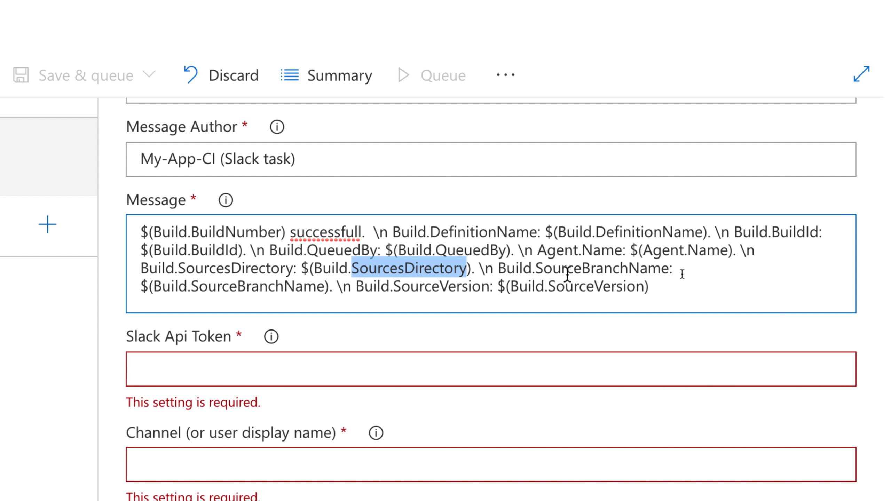
{"action": "double_click", "coordinate": [567, 274]}
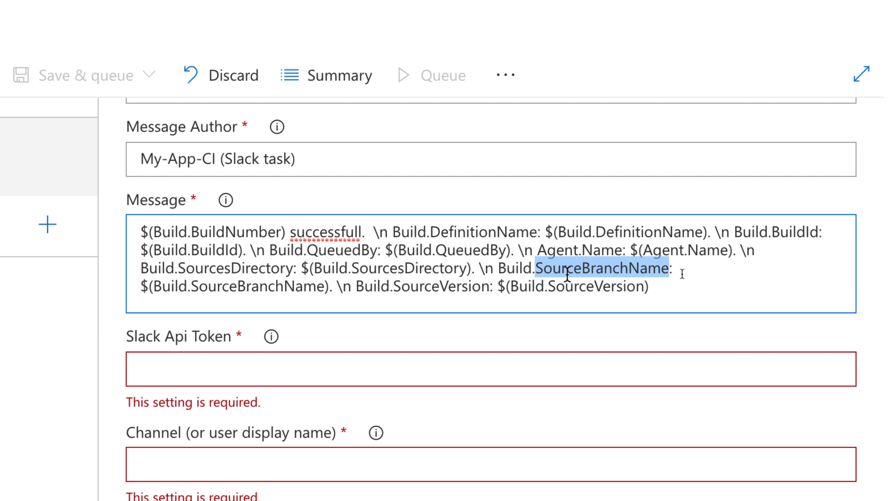
{"action": "double_click", "coordinate": [459, 287]}
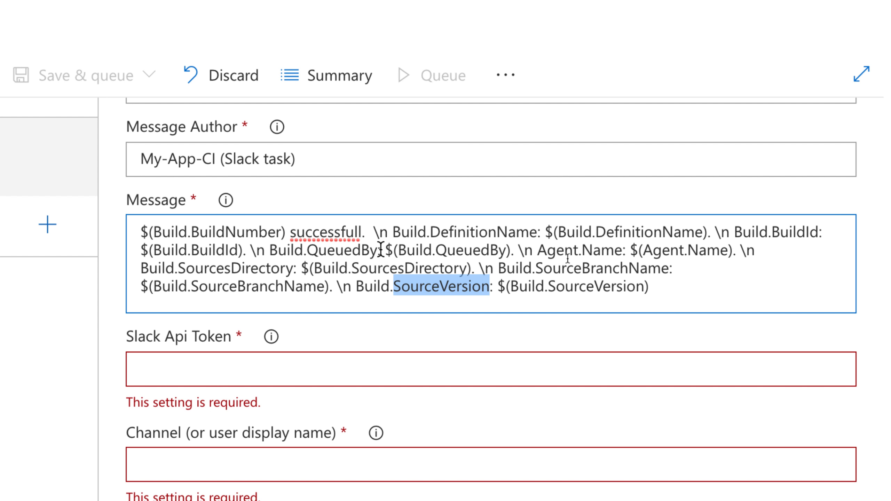
Examine how the $(Build.QueuedBy) and $(Build.BuildNumber) variables are written in the Slack message
{"action": "left_click_drag", "start_coordinate": [385, 250], "coordinate": [511, 250]}
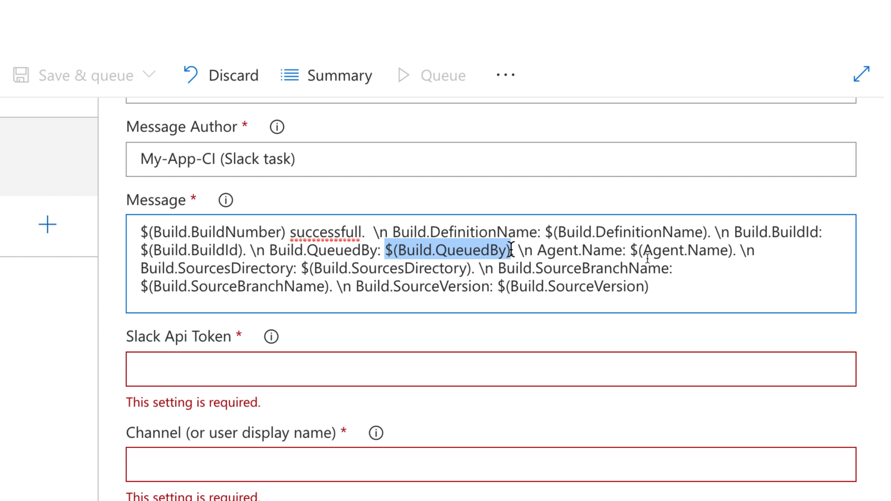
{"action": "left_click", "coordinate": [385, 249]}
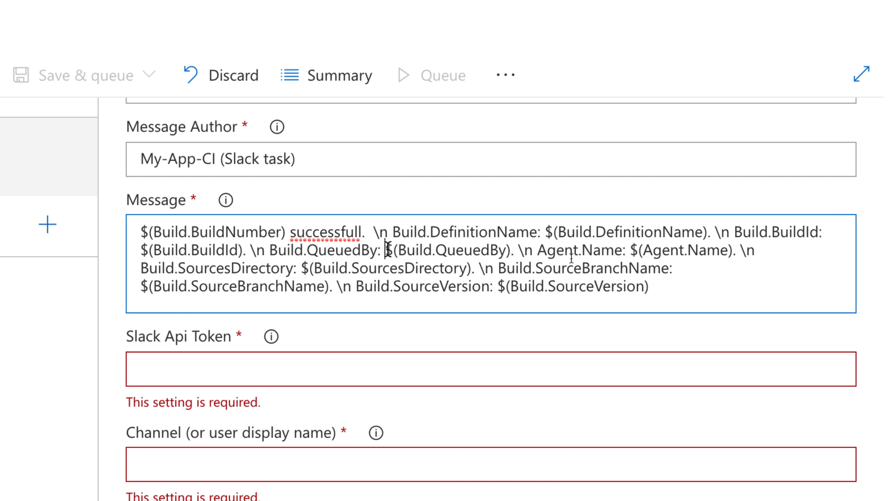
{"action": "left_click_drag", "start_coordinate": [141, 232], "coordinate": [280, 231]}
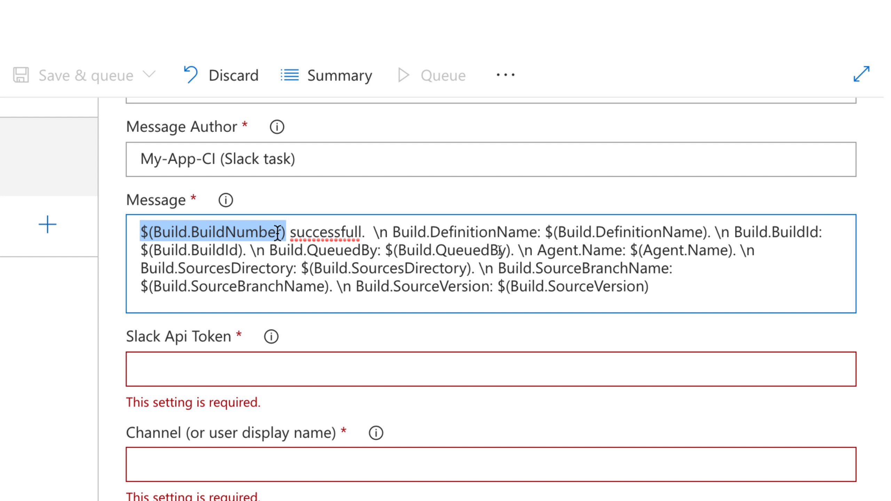
{"action": "left_click", "coordinate": [238, 241]}
{"action": "left_click", "coordinate": [284, 232]}
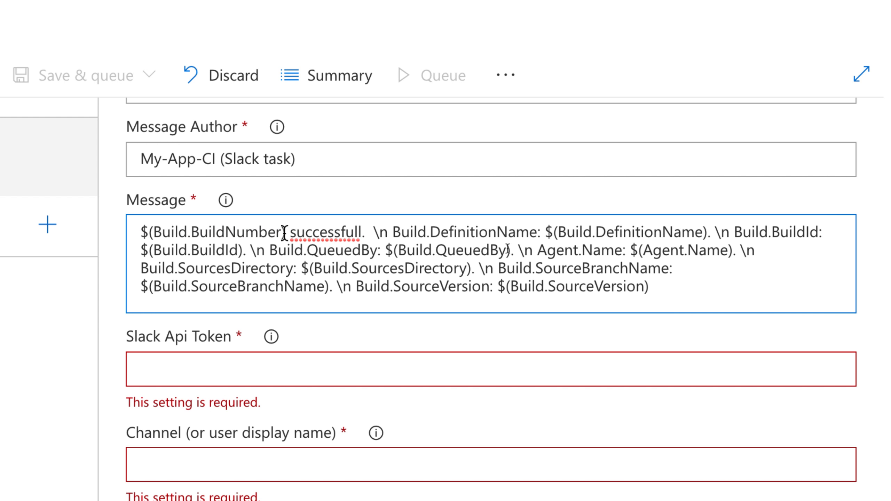
{"action": "left_click_drag", "start_coordinate": [282, 232], "coordinate": [140, 232]}
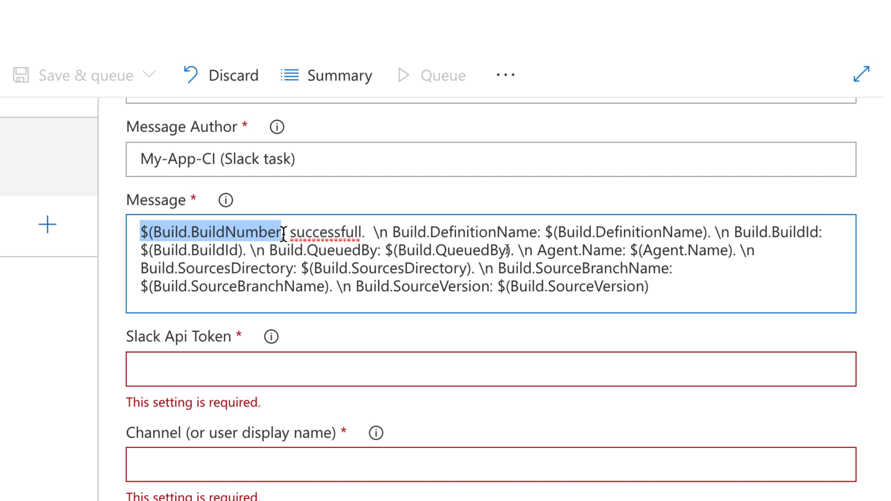
{"action": "left_click", "coordinate": [304, 382]}
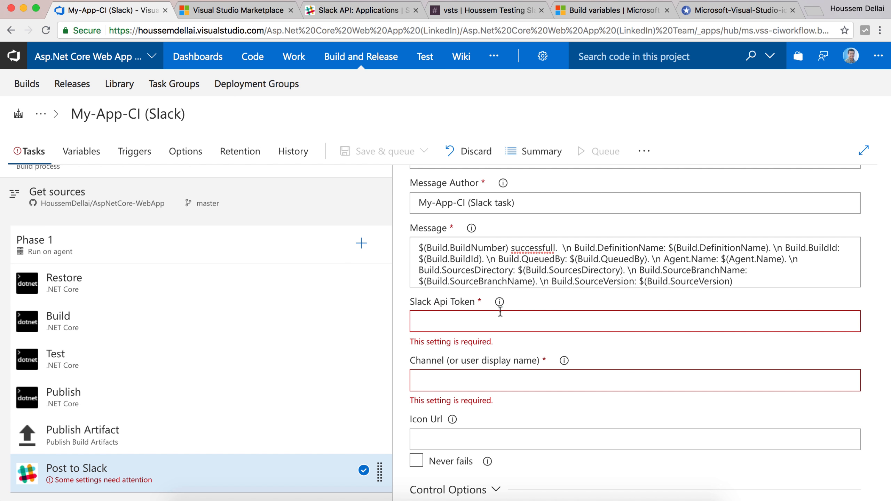
Switch to the Slack API site and create a new app named VSTS-Demo in the testing workspace
{"action": "left_click", "coordinate": [478, 12]}
{"action": "left_click", "coordinate": [346, 14]}
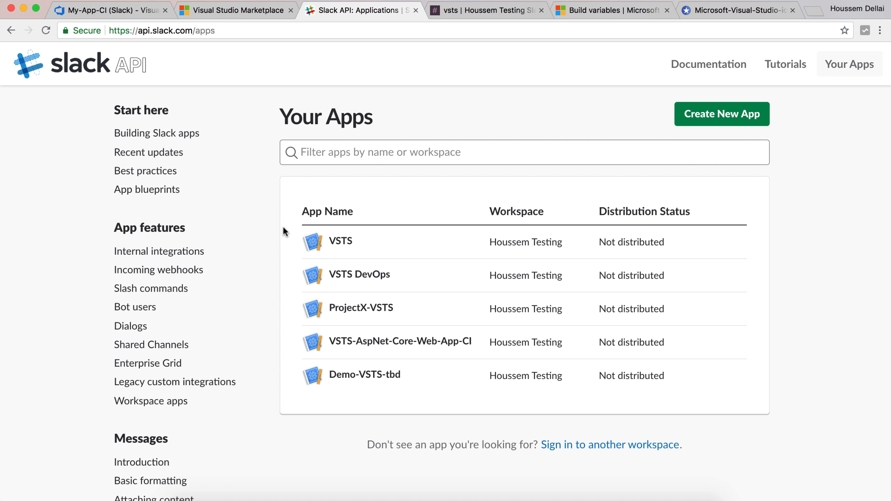
{"action": "left_click", "coordinate": [695, 113]}
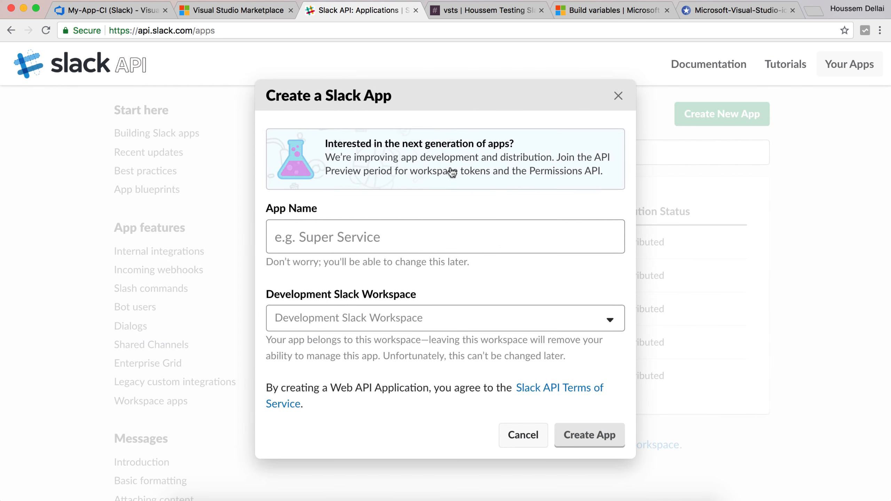
{"action": "left_click", "coordinate": [356, 242]}
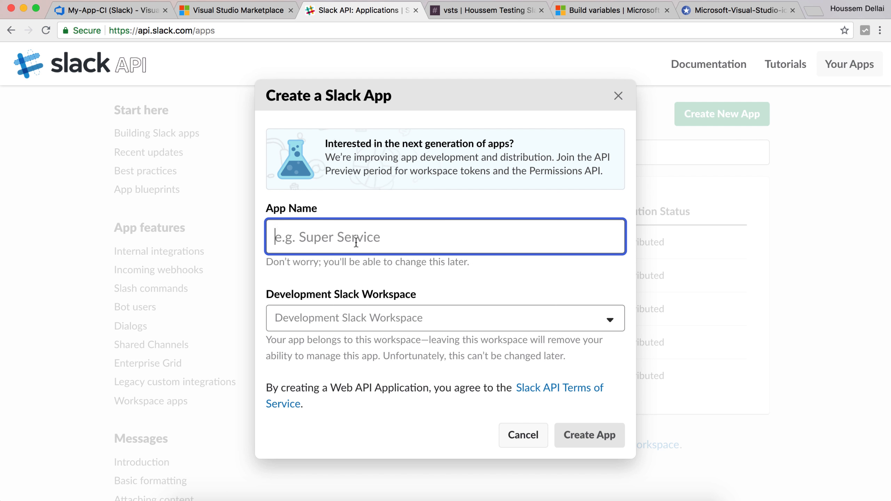
{"action": "type", "text": "VSTS-"}
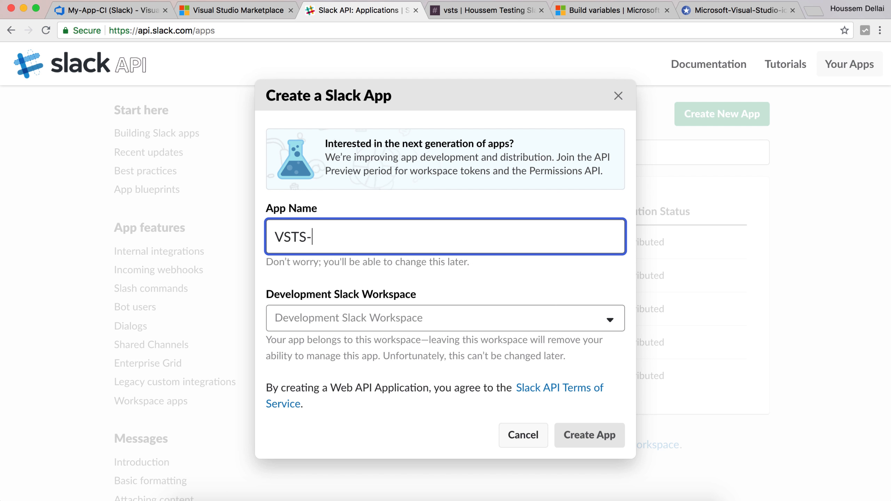
{"action": "type", "text": "Demo"}
{"action": "left_click", "coordinate": [448, 320]}
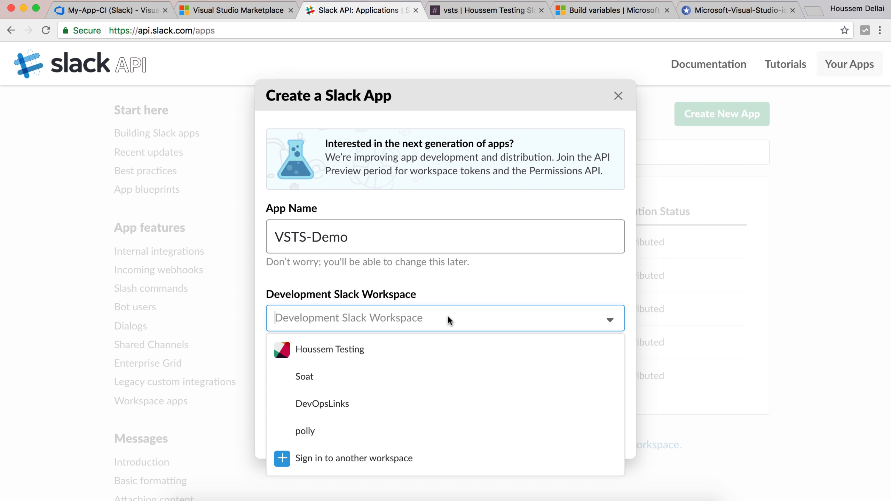
{"action": "left_click", "coordinate": [403, 357]}
{"action": "left_click", "coordinate": [602, 437]}
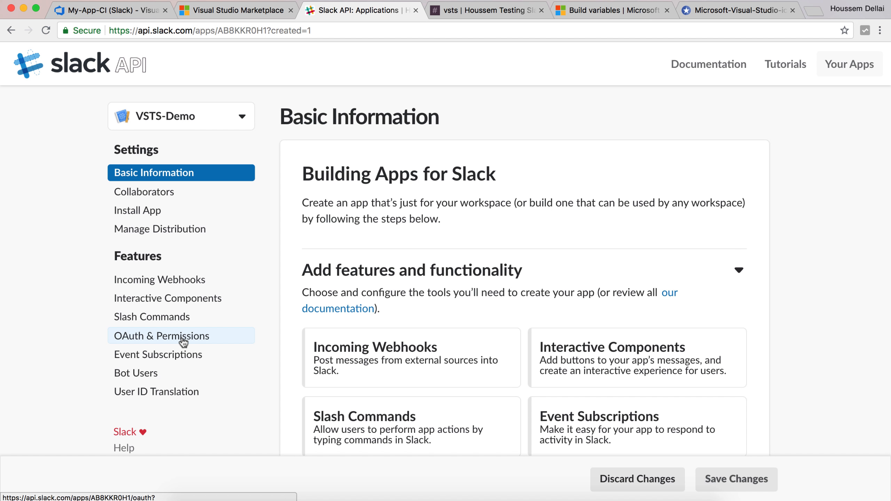
Add the incoming-webhook scope, "Post to specific channels in Slack", to the VSTS-Demo app's OAuth permissions
{"action": "left_click", "coordinate": [218, 341]}
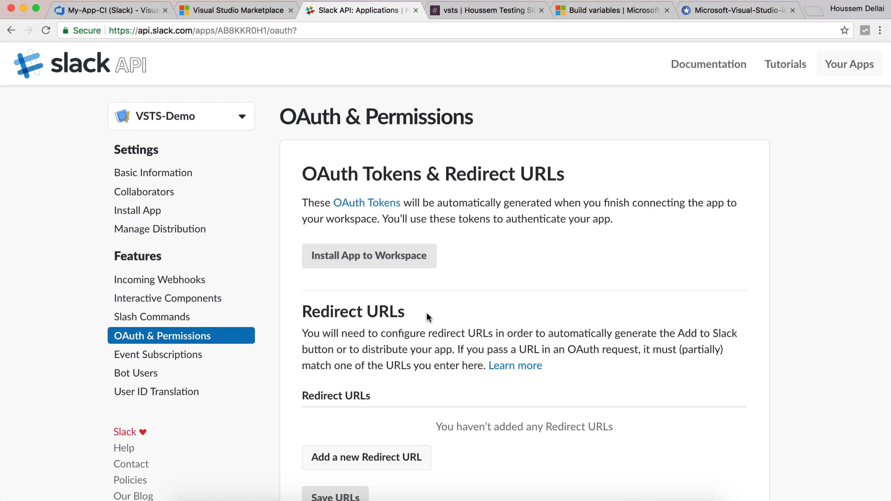
{"action": "scroll", "coordinate": [427, 316], "scroll_direction": "down", "scroll_amount": 2}
{"action": "scroll", "coordinate": [426, 315], "scroll_direction": "down", "scroll_amount": 5}
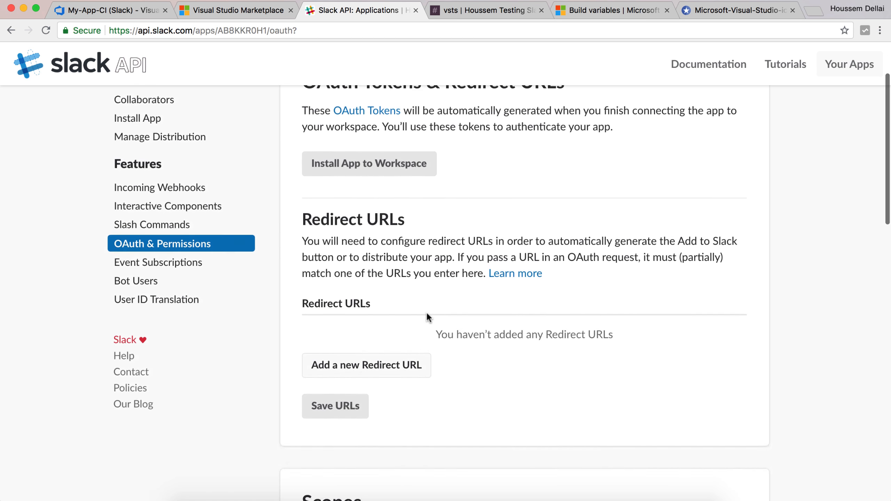
{"action": "scroll", "coordinate": [427, 317], "scroll_direction": "up", "scroll_amount": 4}
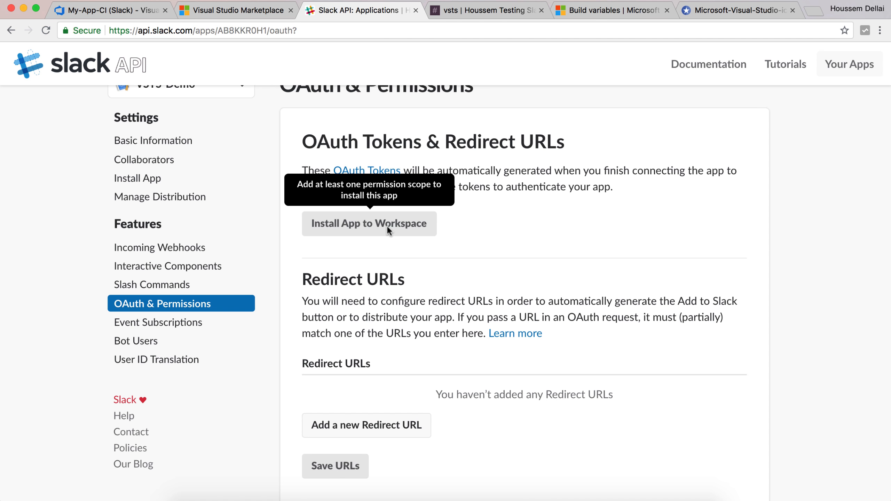
{"action": "scroll", "coordinate": [387, 226], "scroll_direction": "down", "scroll_amount": 3}
{"action": "scroll", "coordinate": [386, 224], "scroll_direction": "down", "scroll_amount": 15}
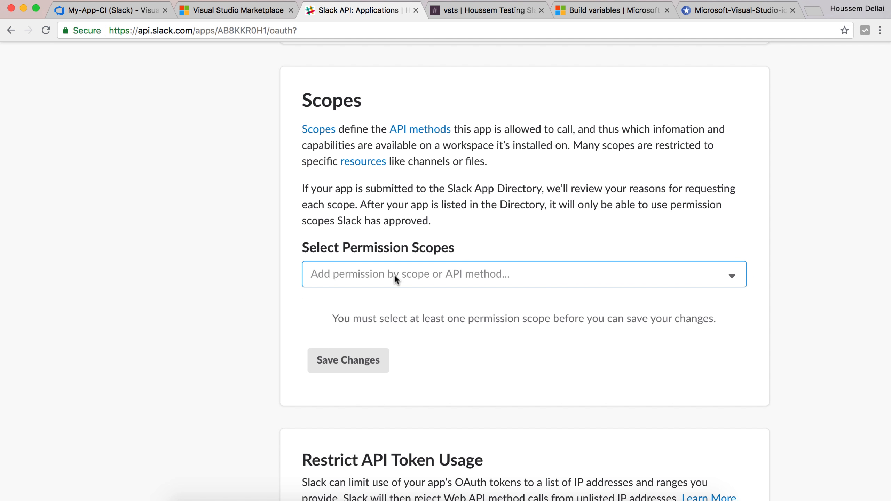
{"action": "left_click", "coordinate": [394, 273]}
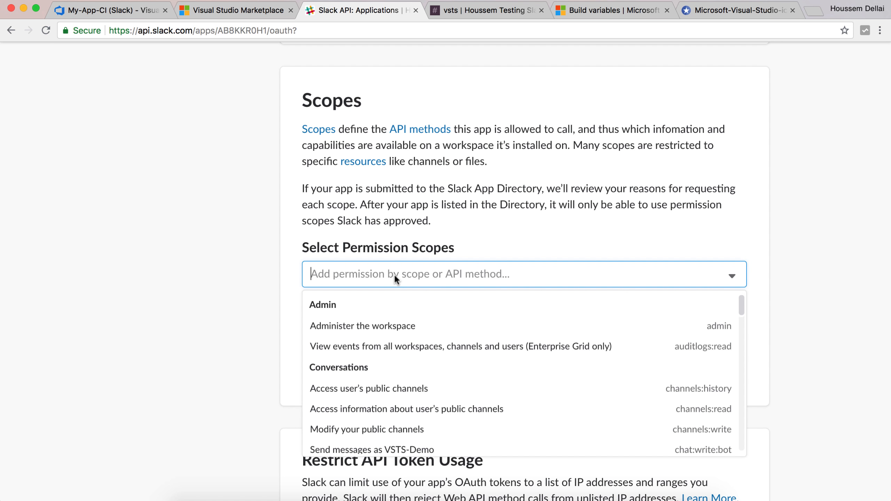
{"action": "scroll", "coordinate": [411, 343], "scroll_direction": "down", "scroll_amount": 3}
{"action": "scroll", "coordinate": [403, 326], "scroll_direction": "up", "scroll_amount": 3}
{"action": "type", "text": "pOST"}
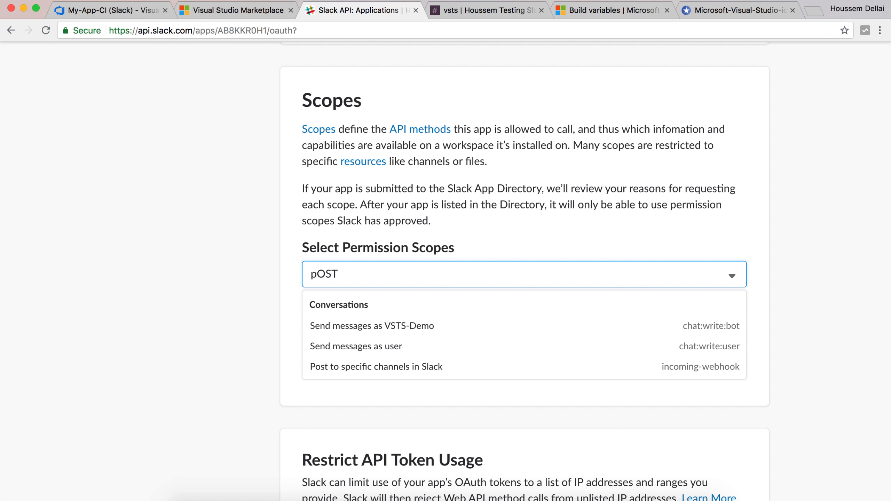
{"action": "left_click", "coordinate": [408, 366]}
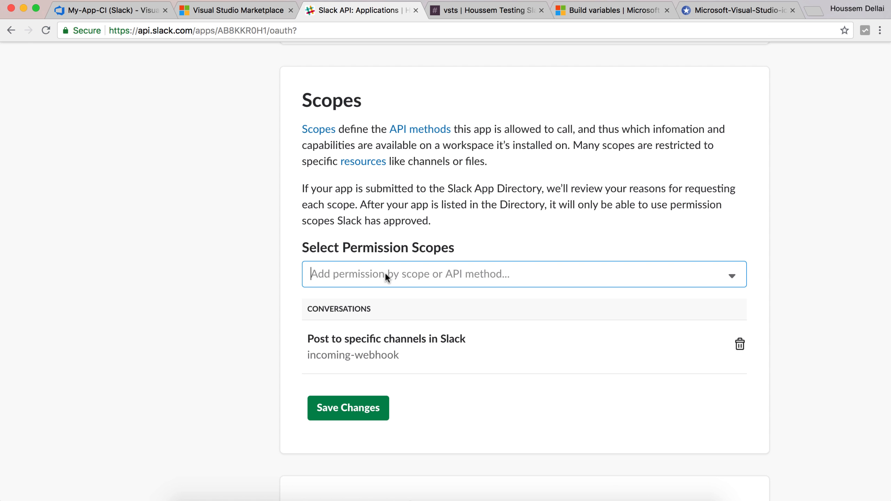
Add the chat:write:bot scope, "Send messages as VSTS-Demo", and save the permission scopes
{"action": "type", "text": "Send"}
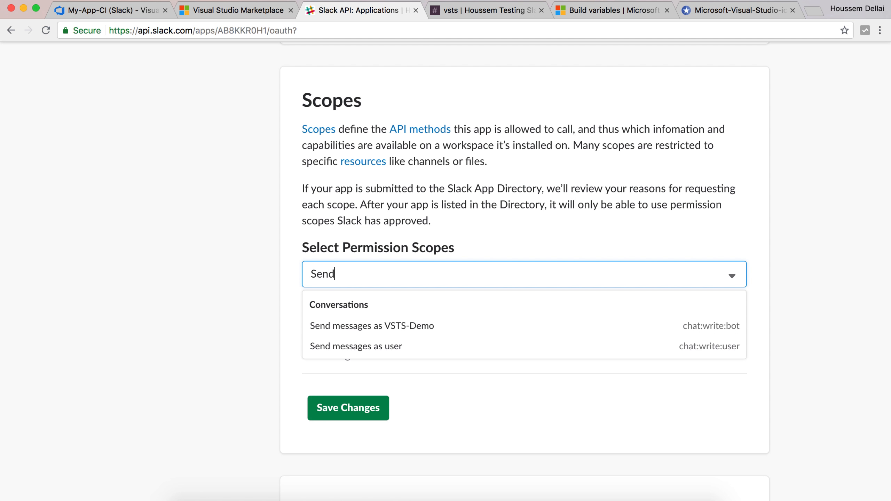
{"action": "left_click", "coordinate": [407, 330]}
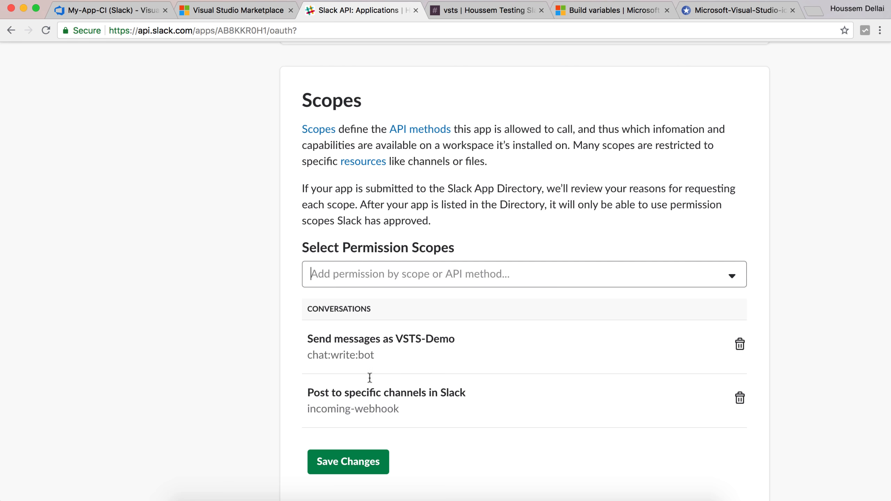
{"action": "left_click", "coordinate": [349, 472]}
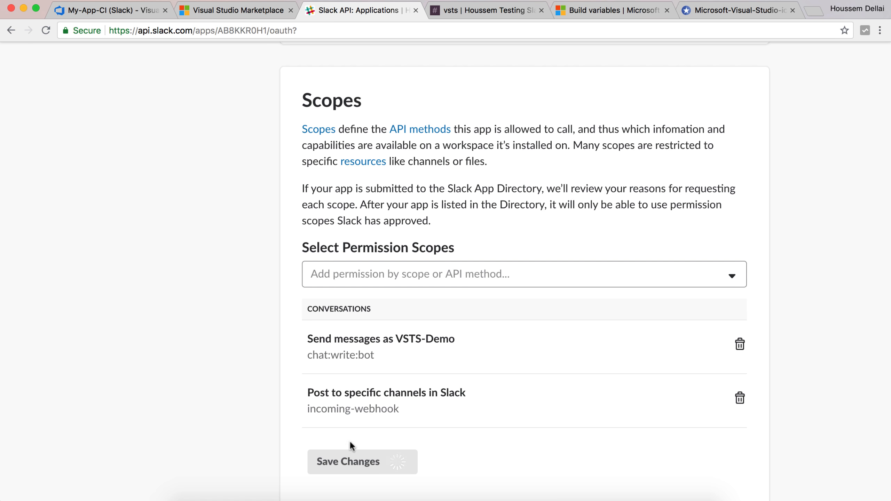
Install the VSTS-Demo app to the workspace, authorizing it to post to the #vsts channel
{"action": "scroll", "coordinate": [360, 426], "scroll_direction": "up", "scroll_amount": 15}
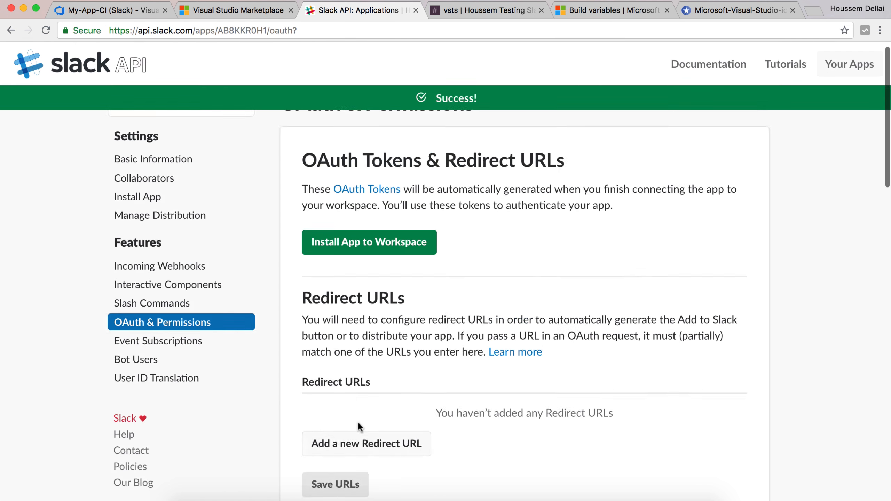
{"action": "left_click", "coordinate": [359, 258]}
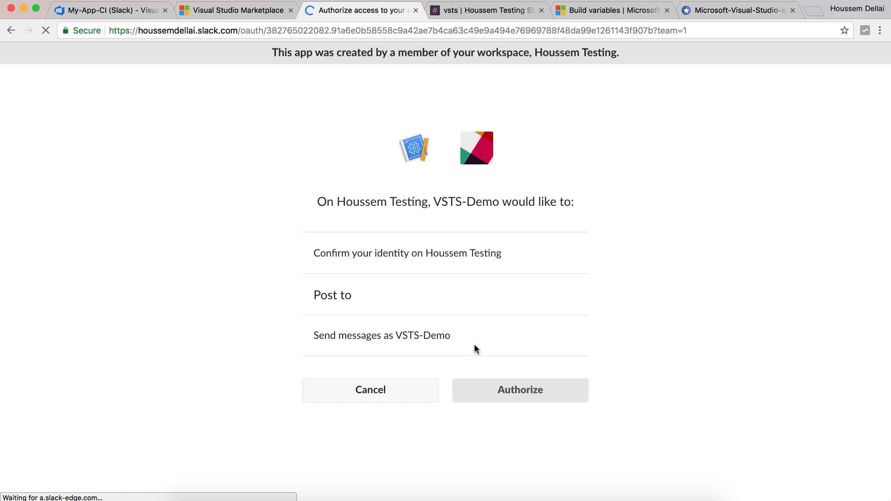
{"action": "left_click", "coordinate": [438, 300]}
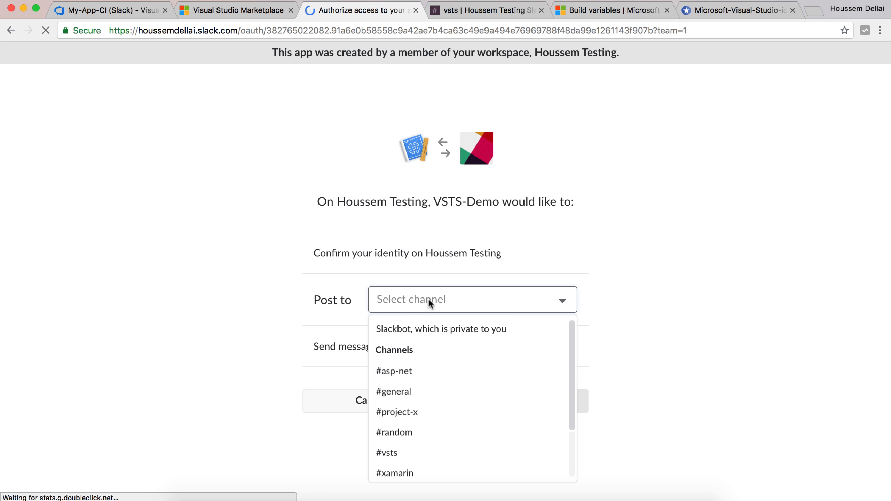
{"action": "scroll", "coordinate": [436, 415], "scroll_direction": "down", "scroll_amount": 3}
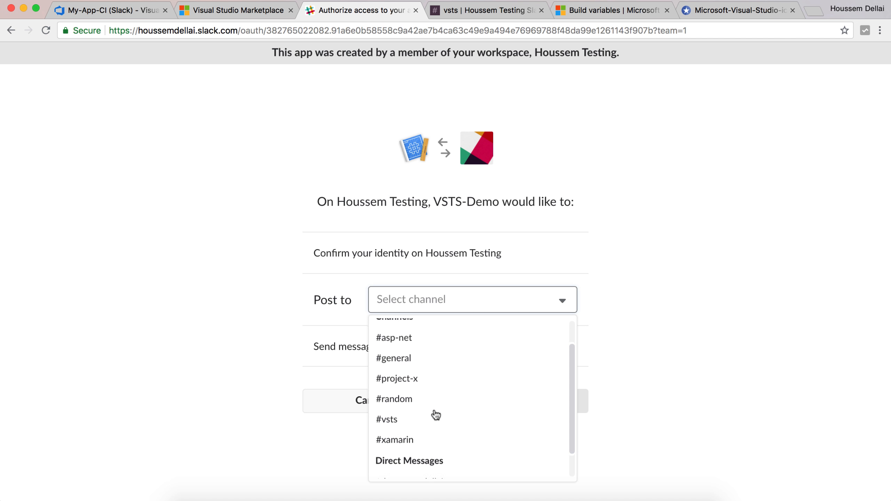
{"action": "left_click", "coordinate": [412, 414]}
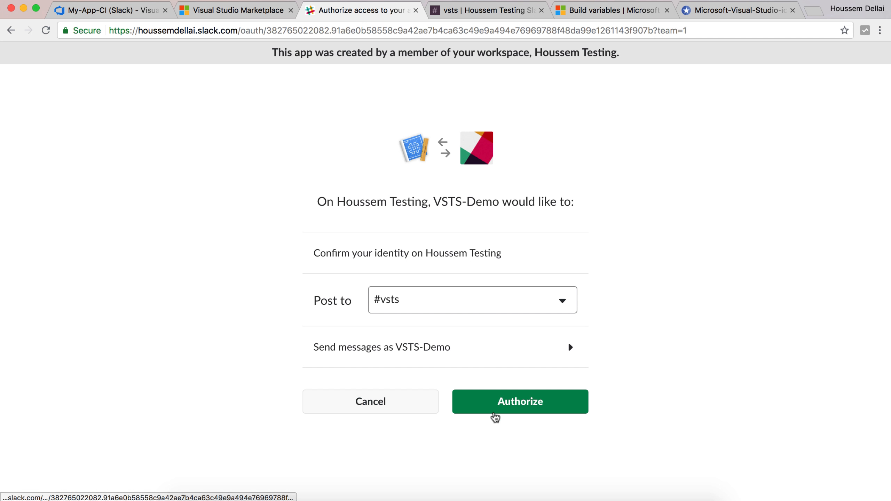
{"action": "left_click", "coordinate": [503, 408]}
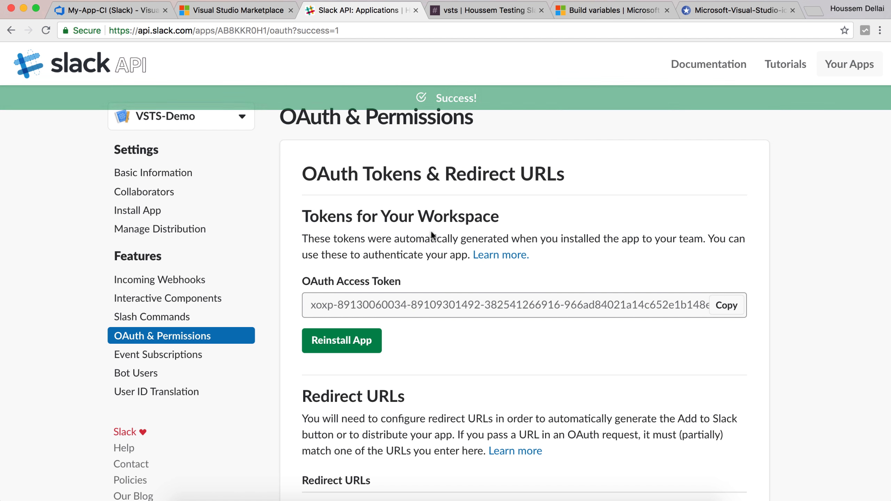
Copy the VSTS-Demo app's OAuth access token to the clipboard
{"action": "triple_click", "coordinate": [428, 303]}
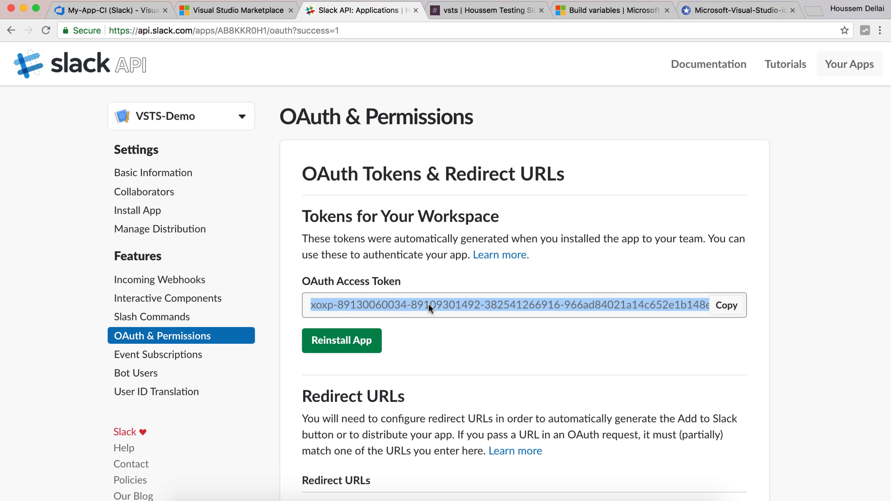
{"action": "left_click", "coordinate": [723, 307]}
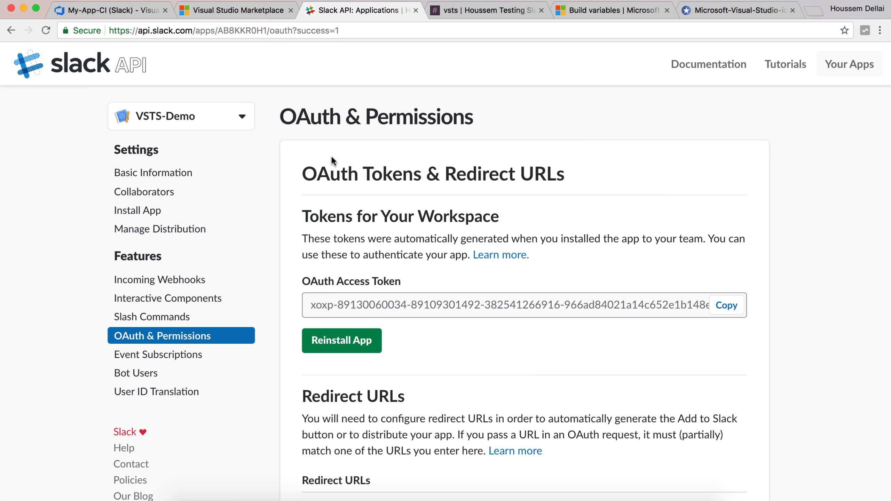
Try the OAuth access token directly in the Post to Slack task's Slack Api Token field, and cut it back out
{"action": "left_click", "coordinate": [125, 11]}
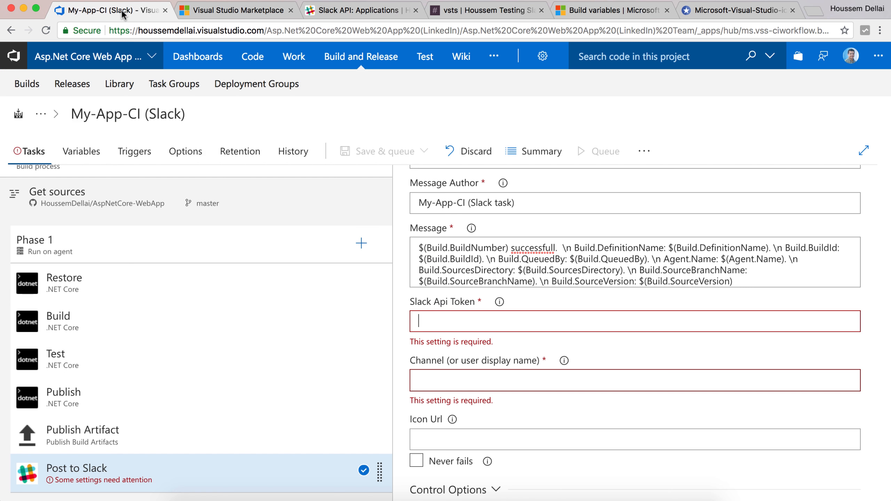
{"action": "left_click", "coordinate": [460, 321]}
{"action": "key", "text": "super+v"}
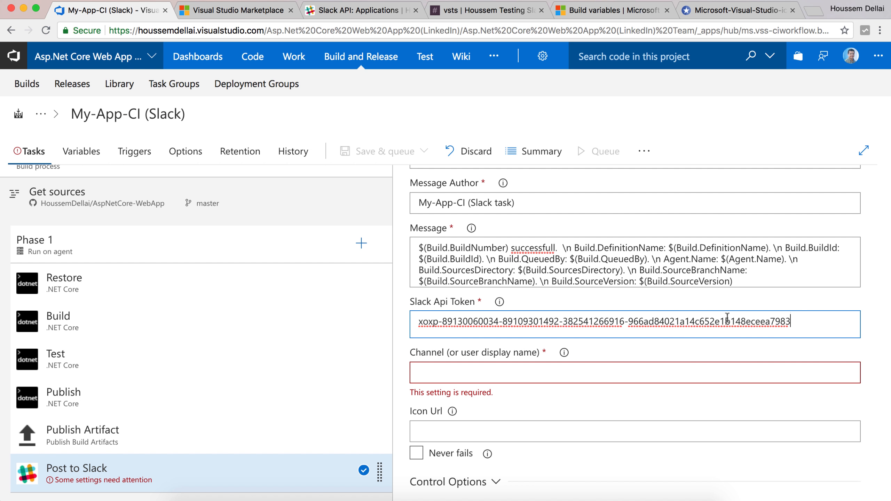
{"action": "left_click_drag", "start_coordinate": [800, 321], "coordinate": [408, 325]}
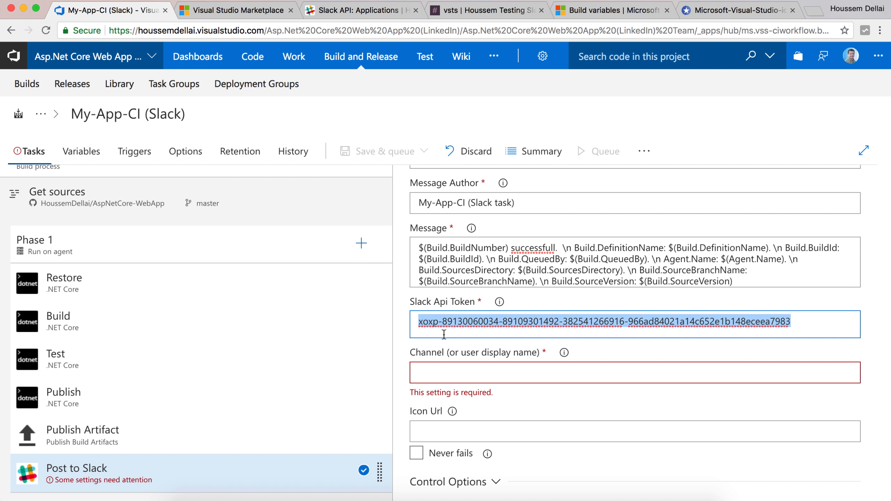
{"action": "key", "text": "super+x"}
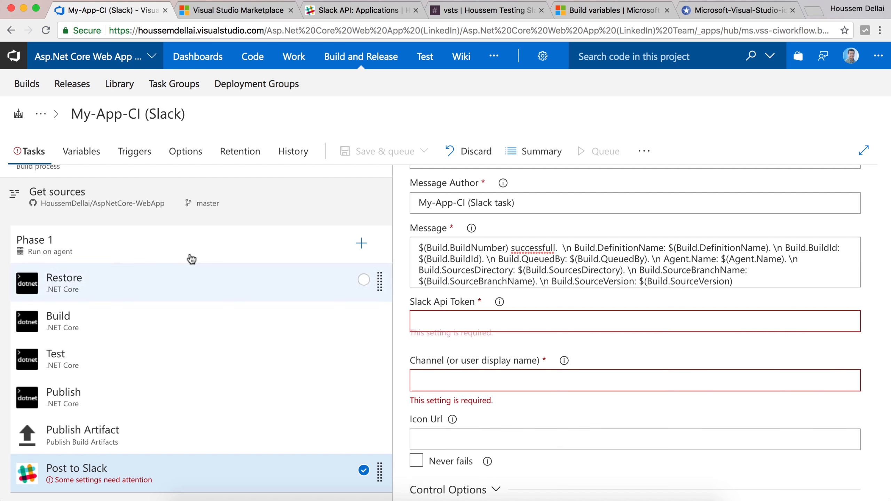
Add a process variable Slack.Token to the build, paste the OAuth access token as its value and make it secret
{"action": "left_click", "coordinate": [133, 157]}
{"action": "left_click", "coordinate": [90, 153]}
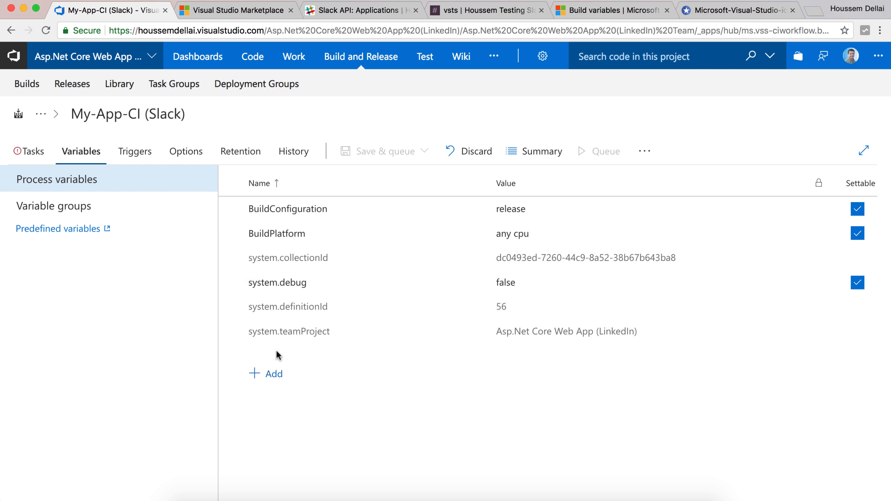
{"action": "left_click", "coordinate": [268, 374]}
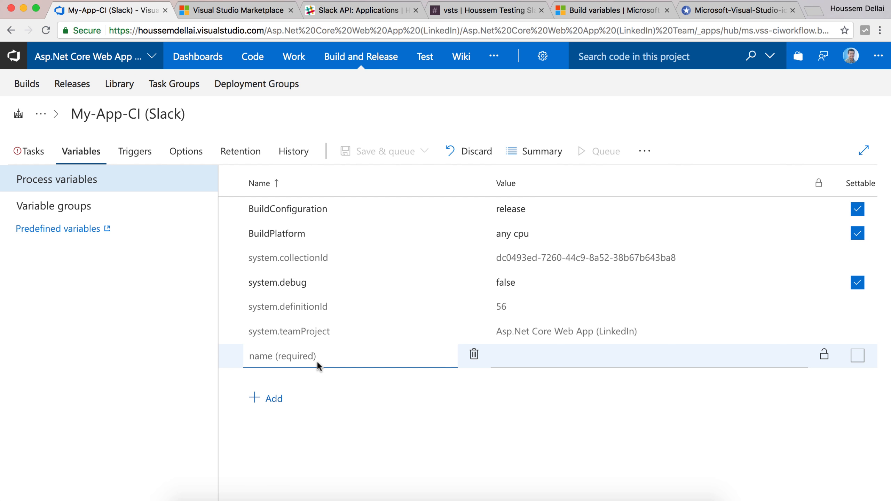
{"action": "type", "text": "Slack.Token"}
{"action": "left_click_drag", "start_coordinate": [320, 356], "coordinate": [244, 360]}
{"action": "left_click", "coordinate": [535, 358]}
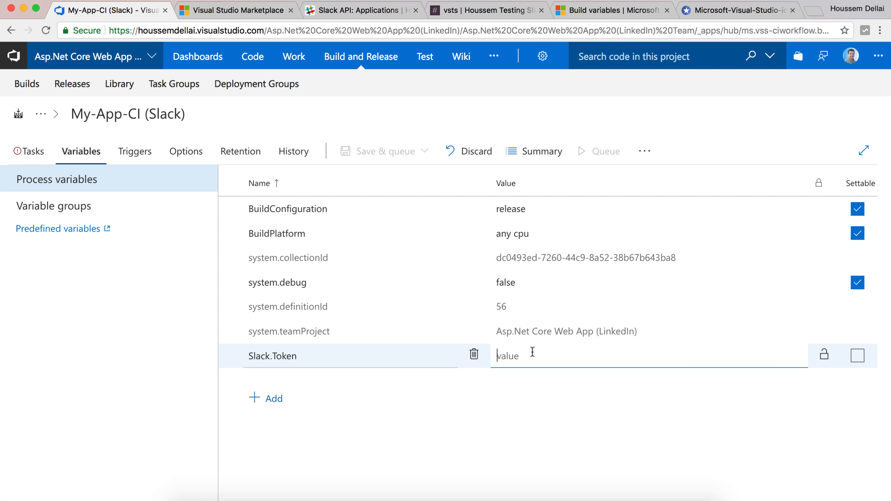
{"action": "key", "text": "super+v"}
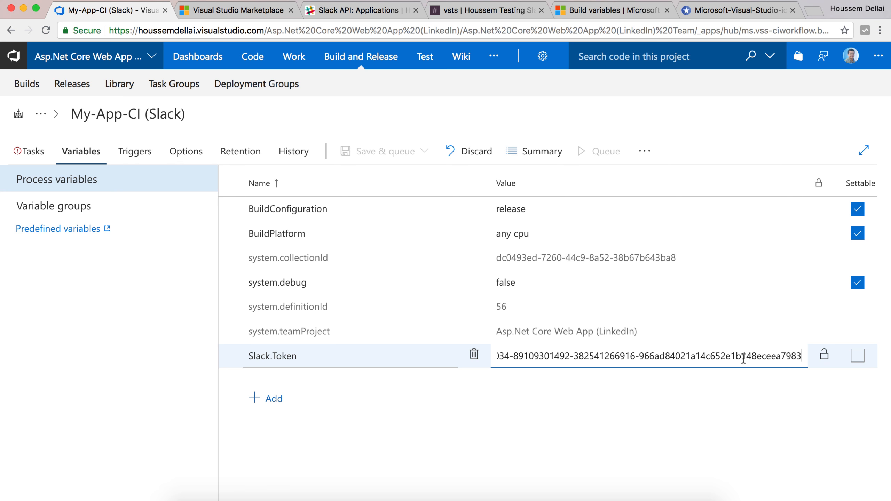
{"action": "left_click", "coordinate": [825, 354]}
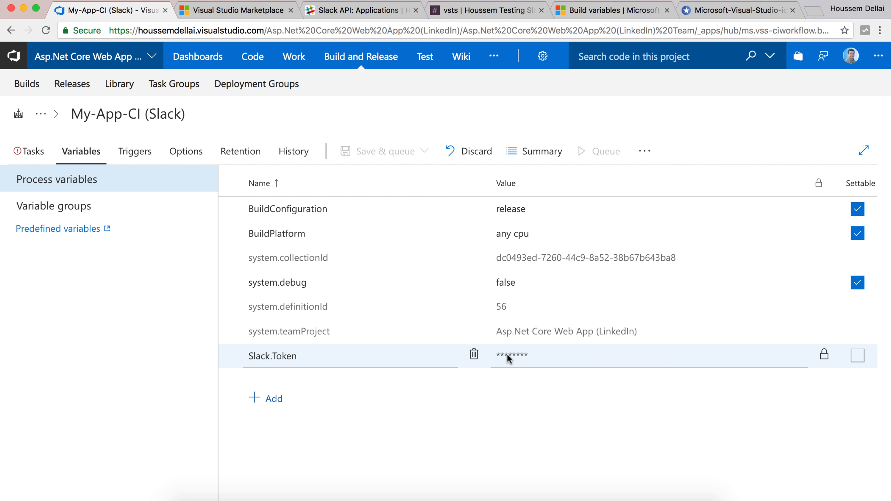
Set the Post to Slack task's Slack Api Token to $(Slack.Token) and its channel to #vsts
{"action": "double_click", "coordinate": [284, 357]}
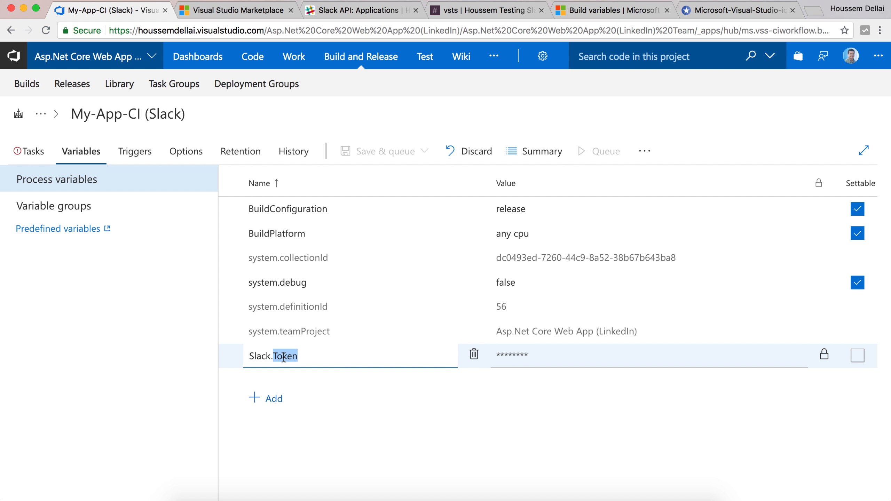
{"action": "left_click_drag", "start_coordinate": [299, 357], "coordinate": [249, 356]}
{"action": "left_click", "coordinate": [42, 152]}
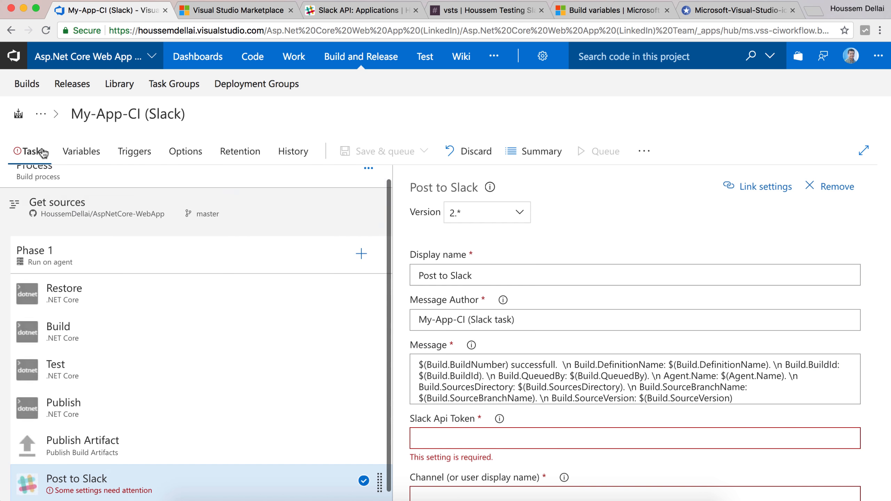
{"action": "scroll", "coordinate": [521, 388], "scroll_direction": "down", "scroll_amount": 3}
{"action": "left_click", "coordinate": [484, 334]}
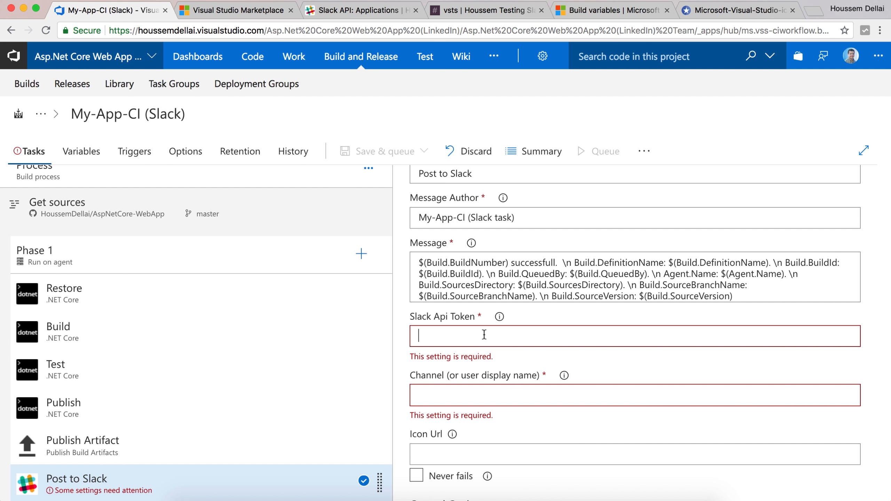
{"action": "type", "text": "$"}
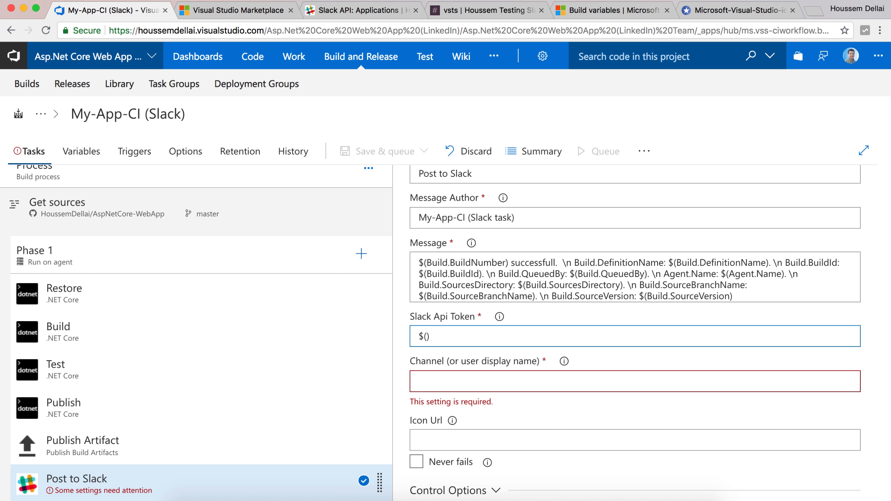
{"action": "type", "text": "(Slack.Token"}
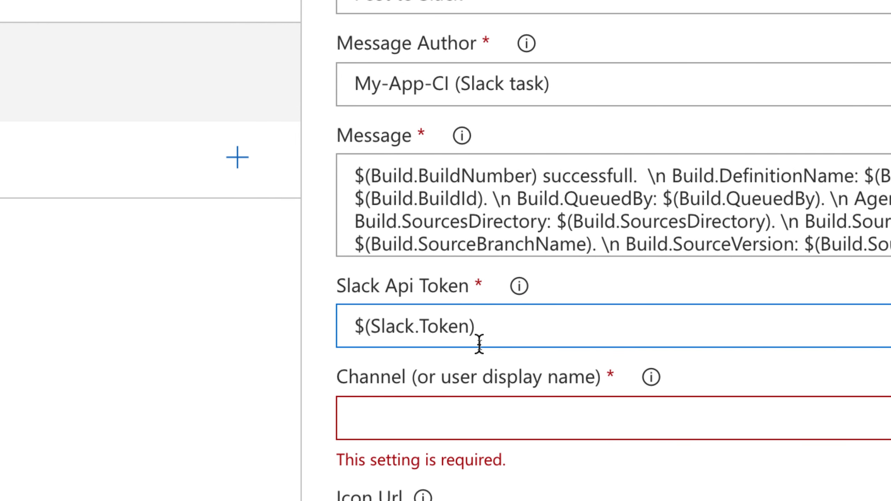
{"action": "left_click", "coordinate": [454, 426]}
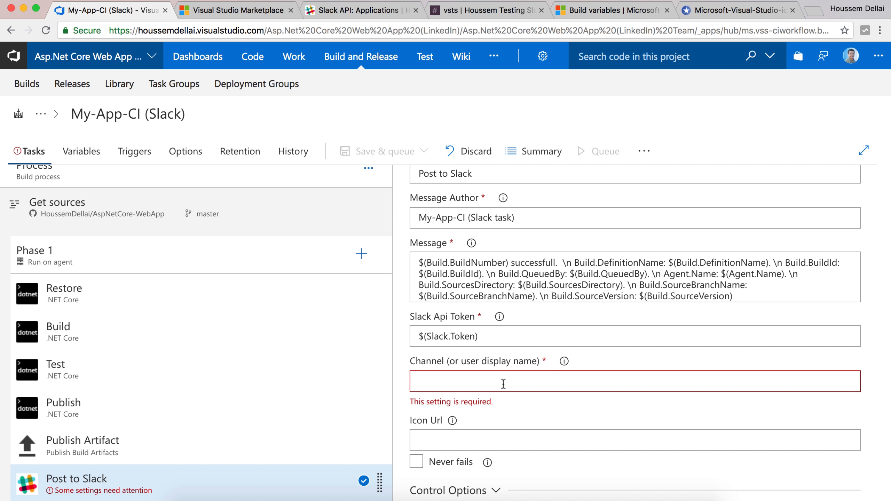
{"action": "type", "text": "#vsts"}
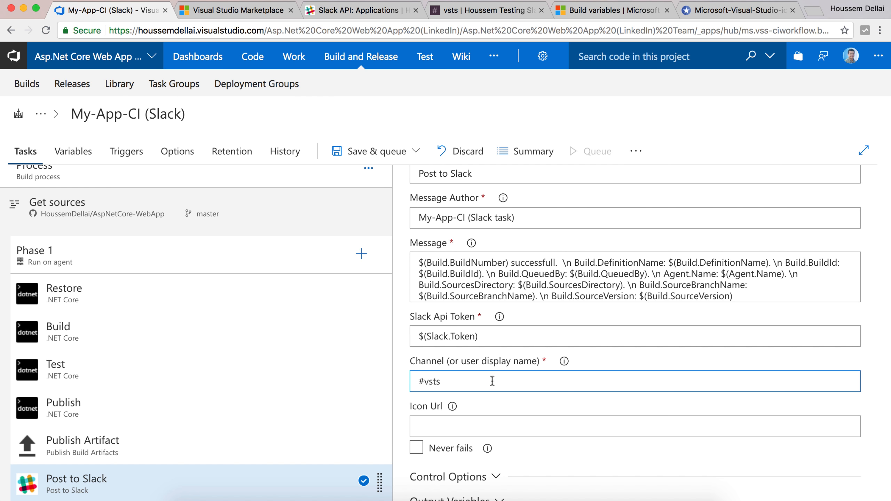
Set the task's Icon Url to the image address of the Microsoft-Visual-Studio-icon.png opened in the browser
{"action": "scroll", "coordinate": [487, 398], "scroll_direction": "down", "scroll_amount": 2}
{"action": "left_click", "coordinate": [470, 361]}
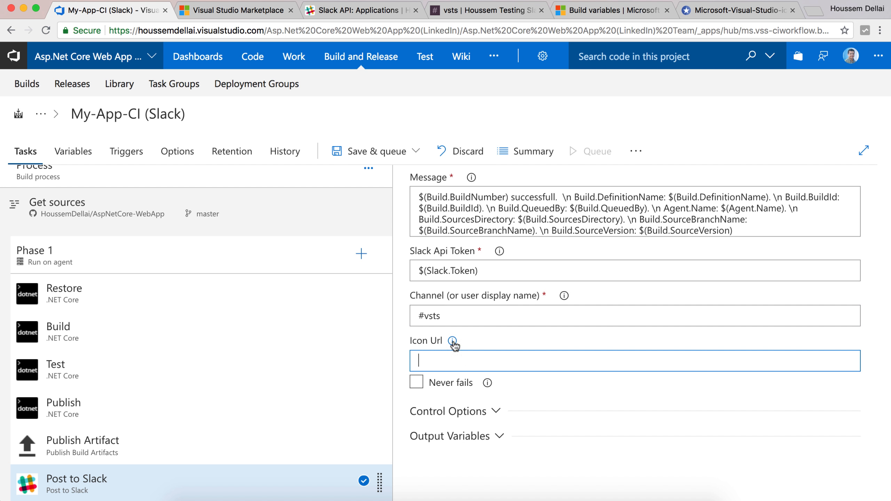
{"action": "left_click", "coordinate": [709, 7]}
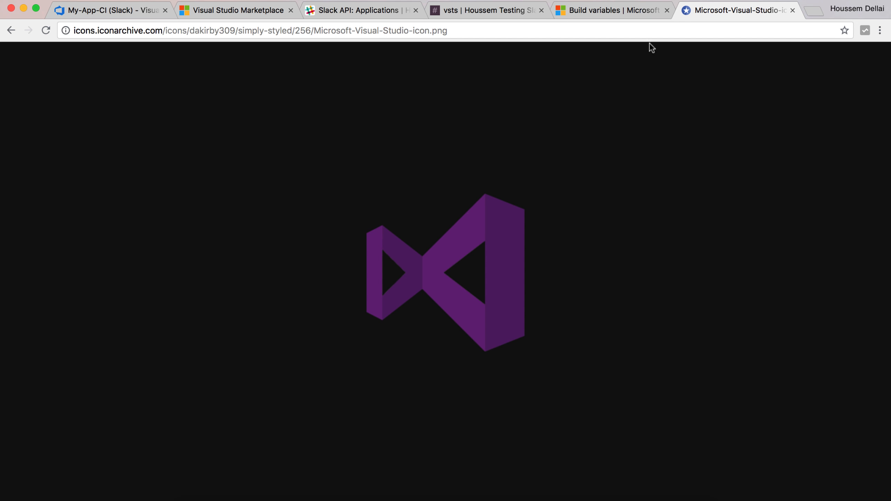
{"action": "right_click", "coordinate": [449, 264]}
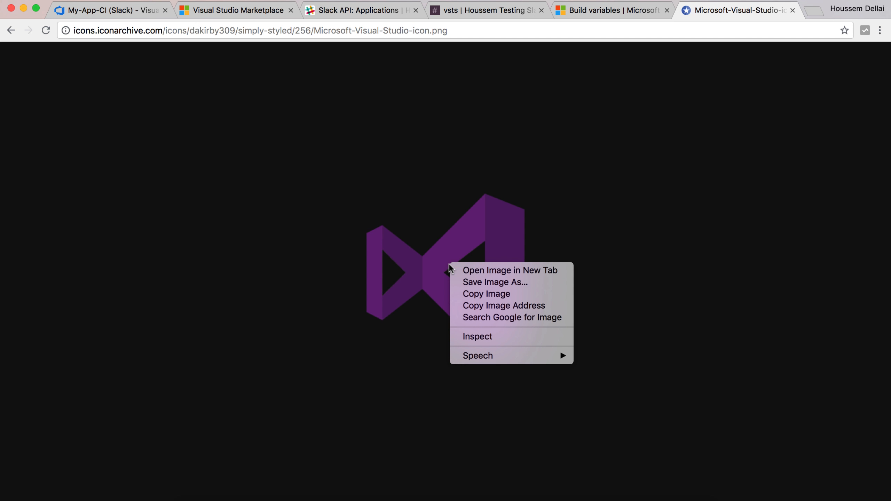
{"action": "left_click", "coordinate": [492, 306]}
{"action": "left_click", "coordinate": [105, 10]}
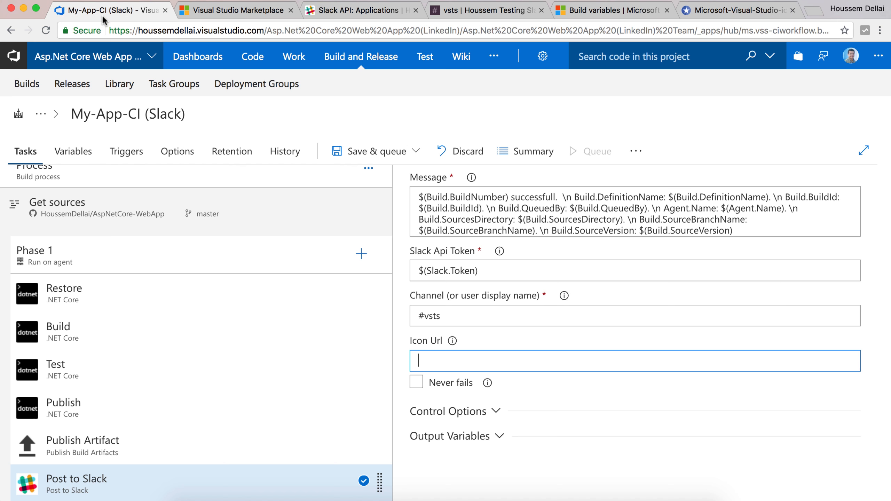
{"action": "key", "text": "super+v"}
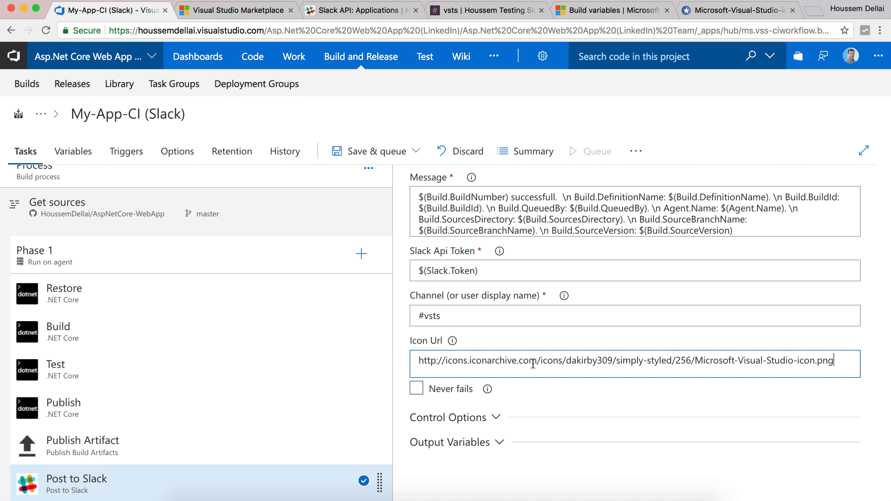
Save the build definition and queue a build of the master branch on the Windows10-Azure agent queue
{"action": "scroll", "coordinate": [533, 365], "scroll_direction": "up", "scroll_amount": 3}
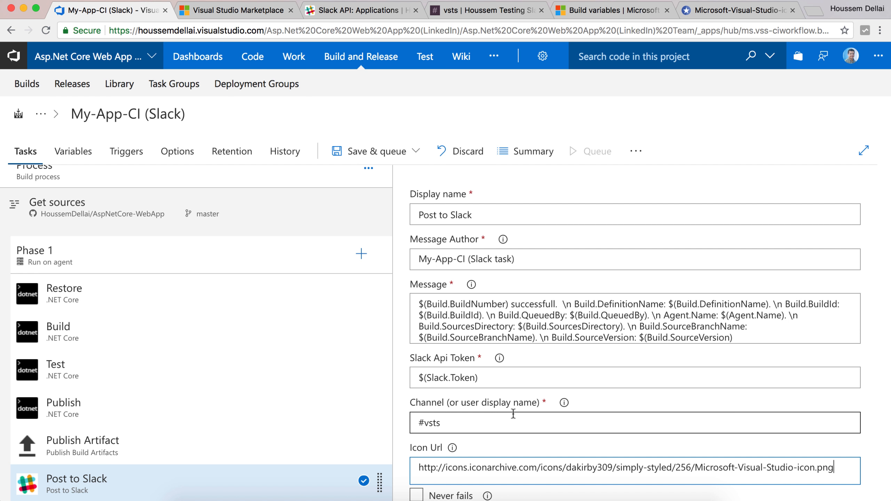
{"action": "left_click", "coordinate": [403, 153]}
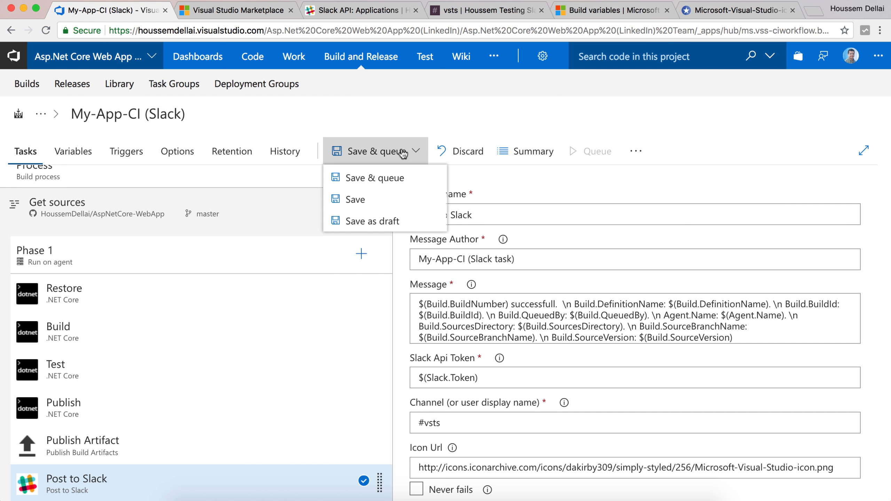
{"action": "left_click", "coordinate": [396, 186]}
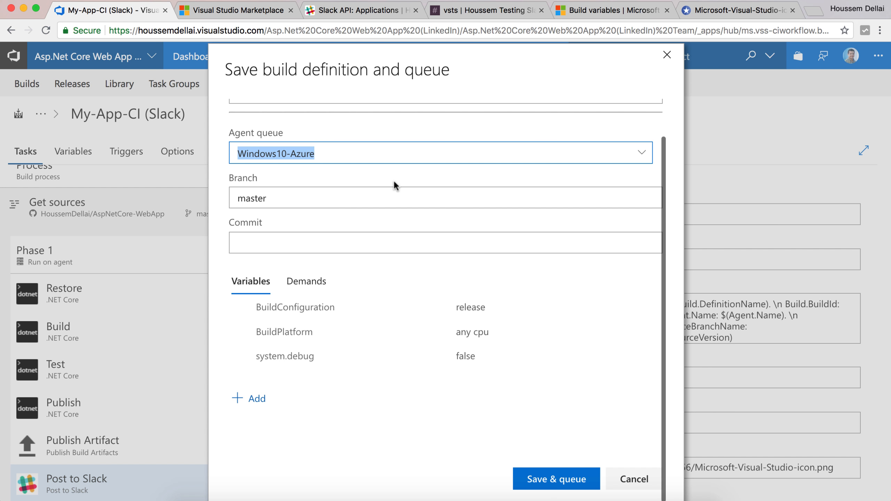
{"action": "left_click", "coordinate": [545, 481]}
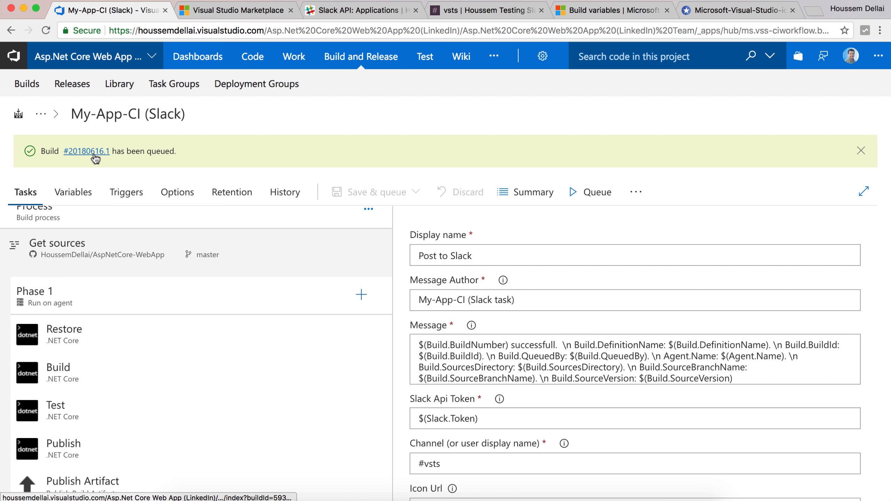
Open the queued build's results in a new tab and check the build's message in the #vsts Slack channel
{"action": "right_click", "coordinate": [94, 157]}
{"action": "left_click", "coordinate": [98, 160]}
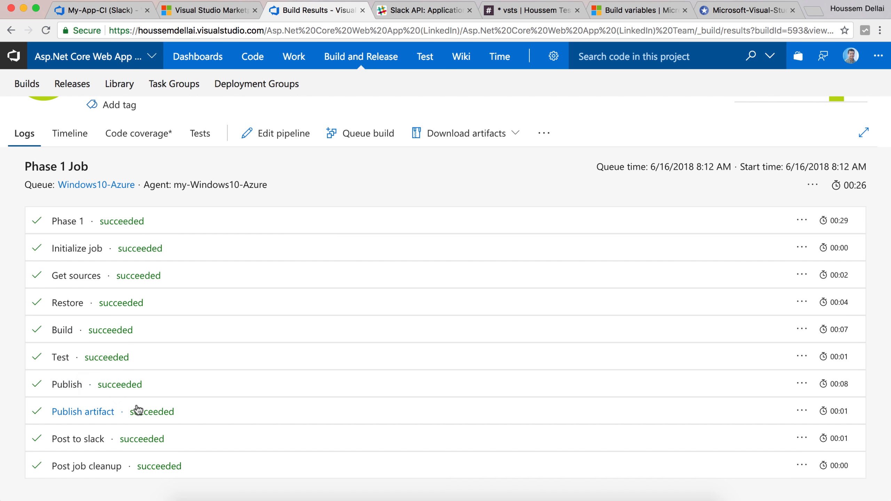
{"action": "left_click", "coordinate": [418, 11]}
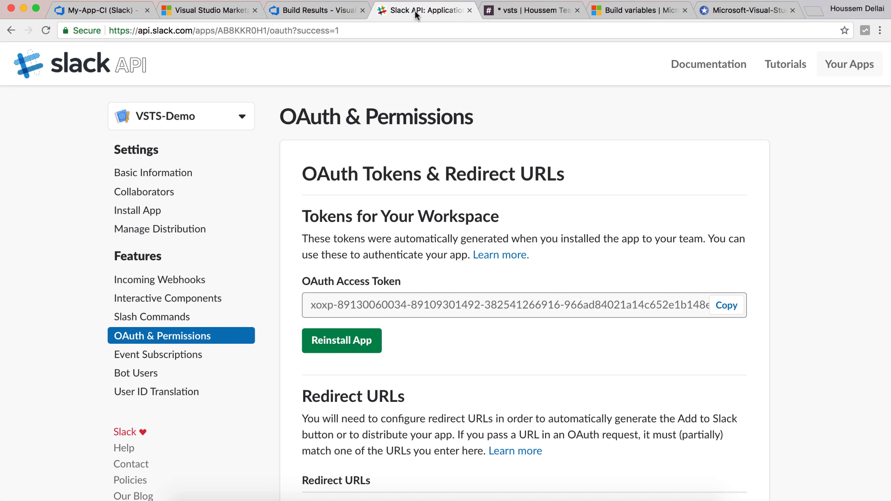
{"action": "left_click", "coordinate": [537, 10]}
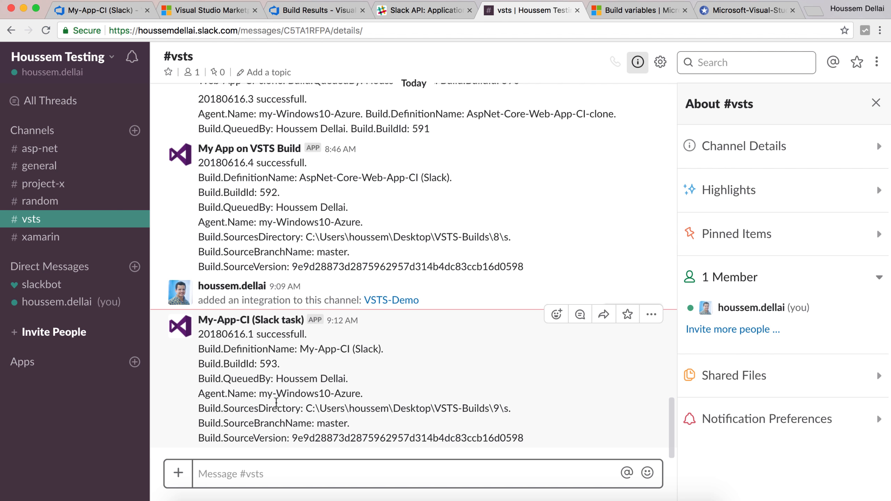
Return to the My-App-CI (Slack) build definition and review the message text of the Post to Slack task
{"action": "left_click", "coordinate": [114, 14]}
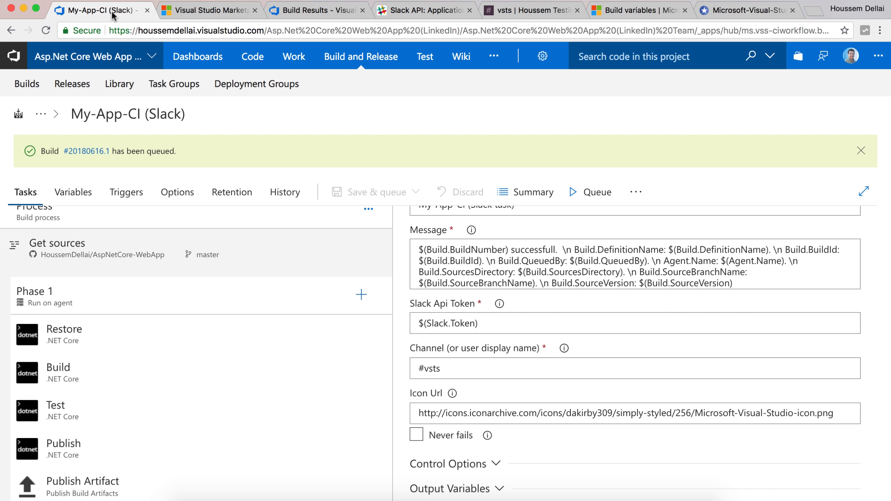
{"action": "scroll", "coordinate": [178, 352], "scroll_direction": "down", "scroll_amount": 3}
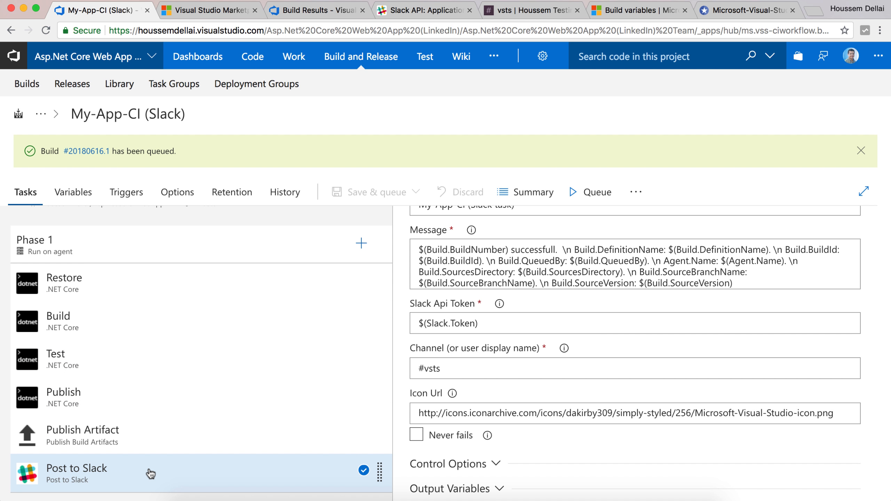
{"action": "double_click", "coordinate": [515, 248]}
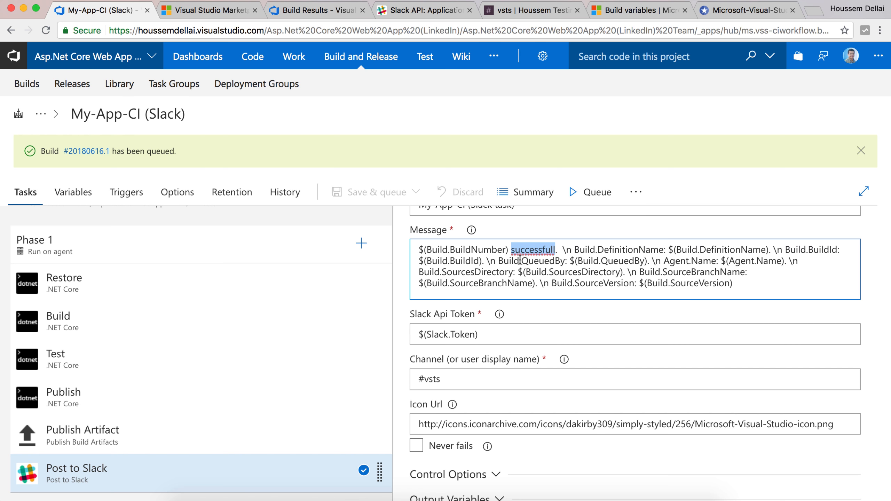
{"action": "left_click", "coordinate": [510, 261]}
{"action": "double_click", "coordinate": [508, 262]}
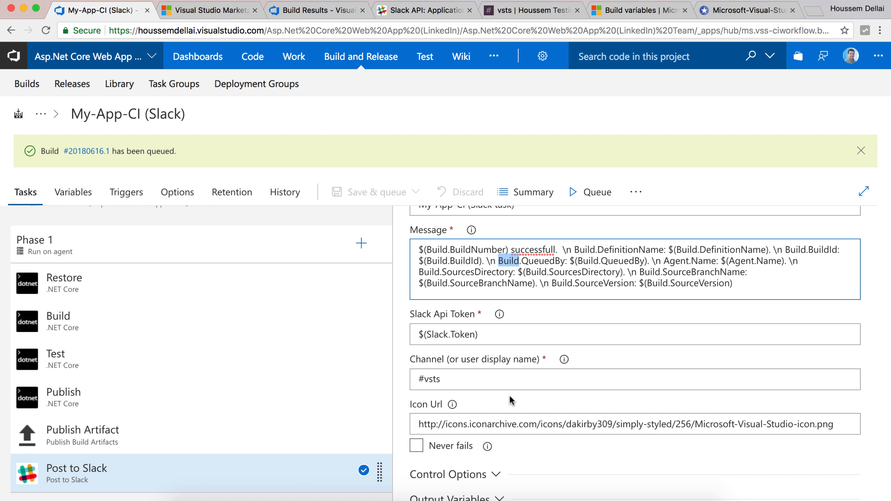
Expand the Post to Slack task's Control Options and look at the choices for when to run this task
{"action": "scroll", "coordinate": [510, 402], "scroll_direction": "down", "scroll_amount": 3}
{"action": "left_click", "coordinate": [497, 397]}
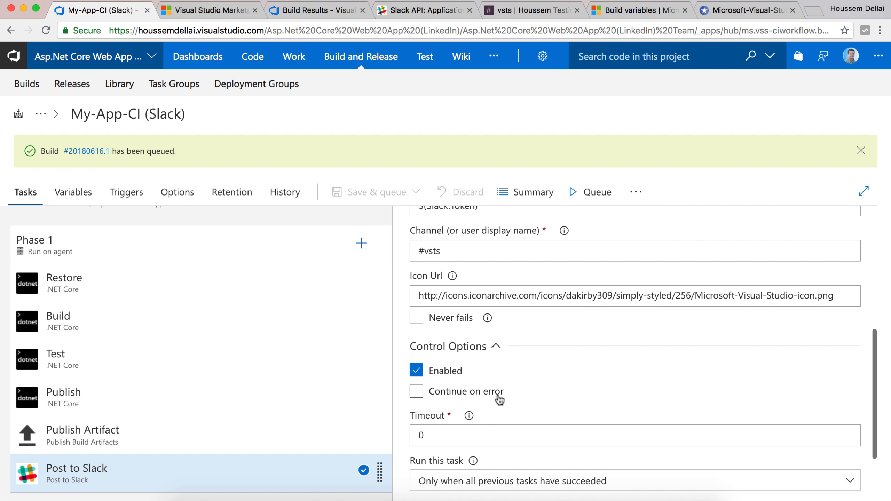
{"action": "scroll", "coordinate": [519, 386], "scroll_direction": "down", "scroll_amount": 4}
{"action": "scroll", "coordinate": [518, 386], "scroll_direction": "down", "scroll_amount": 1}
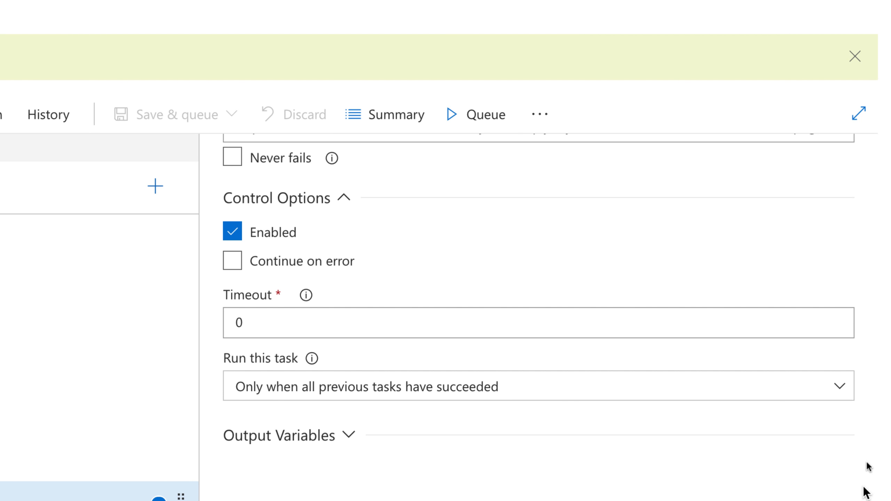
{"action": "left_click", "coordinate": [697, 392]}
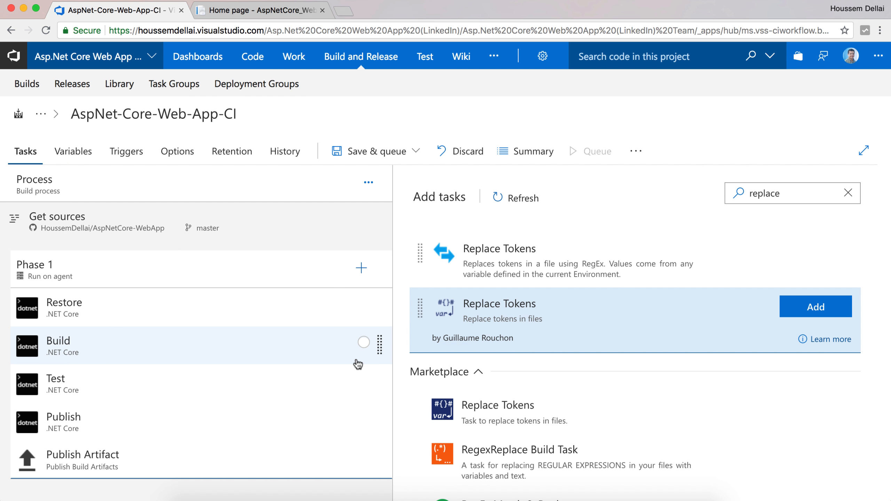
Browse the full task catalog of the AspNet-Core-Web-App-CI build definition and search it for "replace"
{"action": "left_click", "coordinate": [848, 193]}
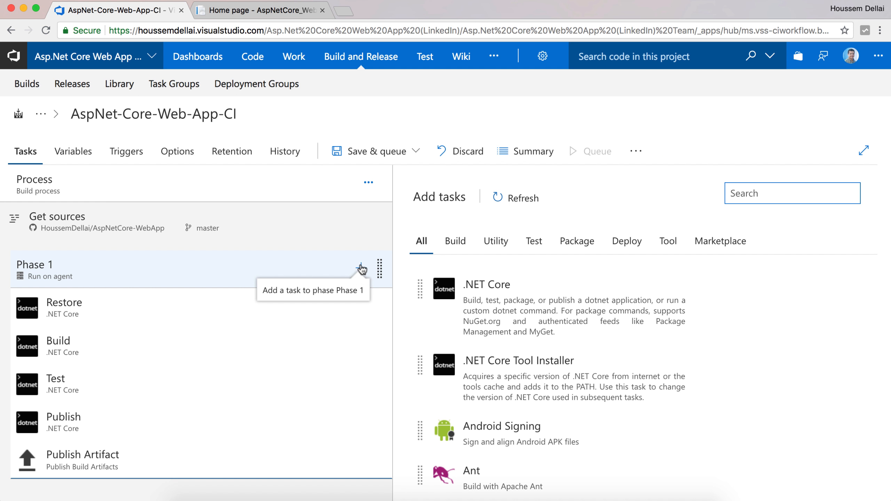
{"action": "mouse_move", "coordinate": [511, 312]}
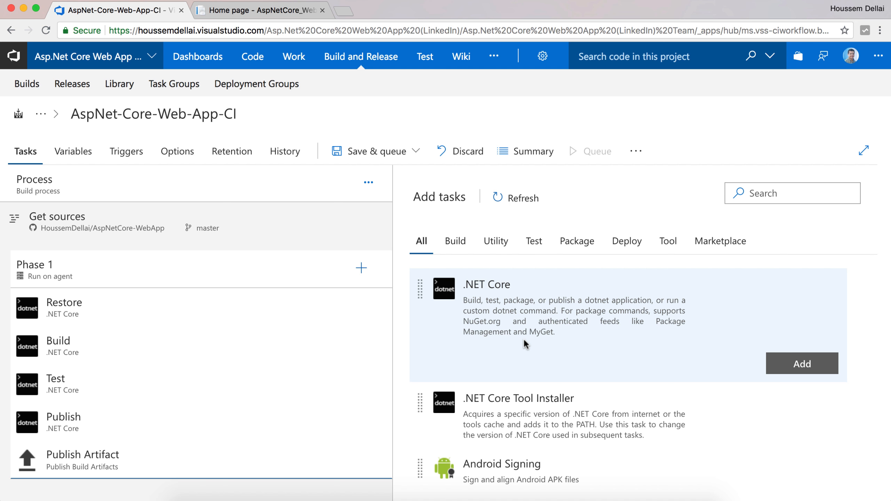
{"action": "scroll", "coordinate": [524, 341], "scroll_direction": "down", "scroll_amount": 5}
{"action": "scroll", "coordinate": [524, 342], "scroll_direction": "up", "scroll_amount": 5}
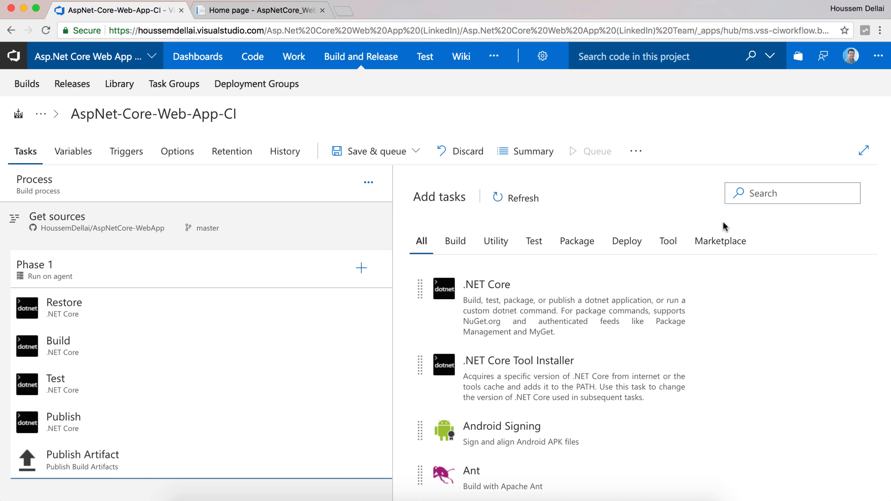
{"action": "left_click", "coordinate": [754, 194]}
{"action": "type", "text": "replace"}
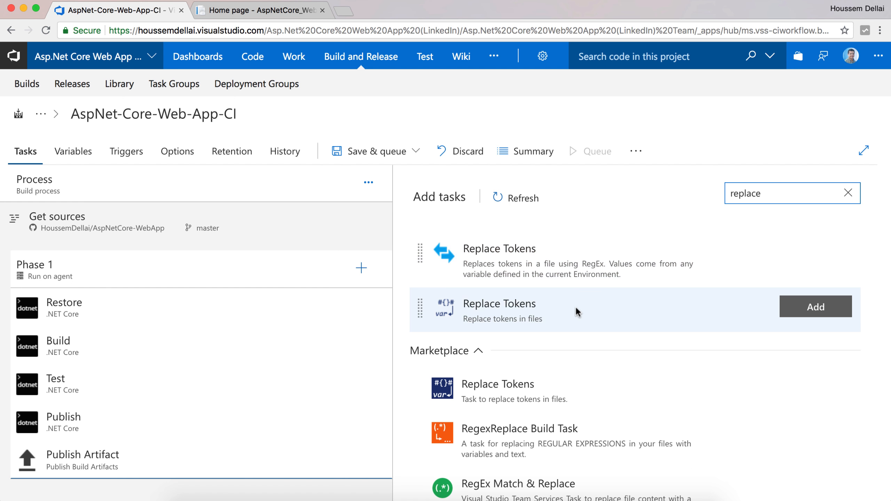
Check the Marketplace entry for Replace Tokens and add the "Replace tokens in files" version of the task to Phase 1
{"action": "left_click", "coordinate": [575, 306]}
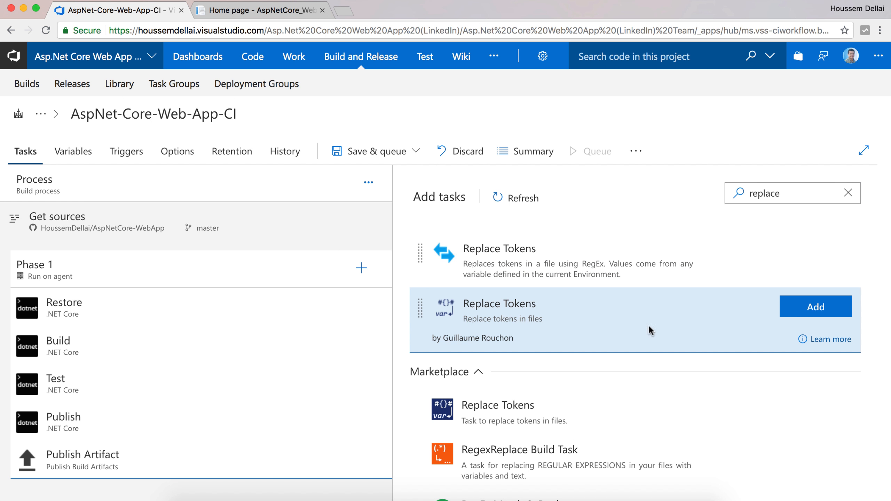
{"action": "left_click", "coordinate": [831, 308]}
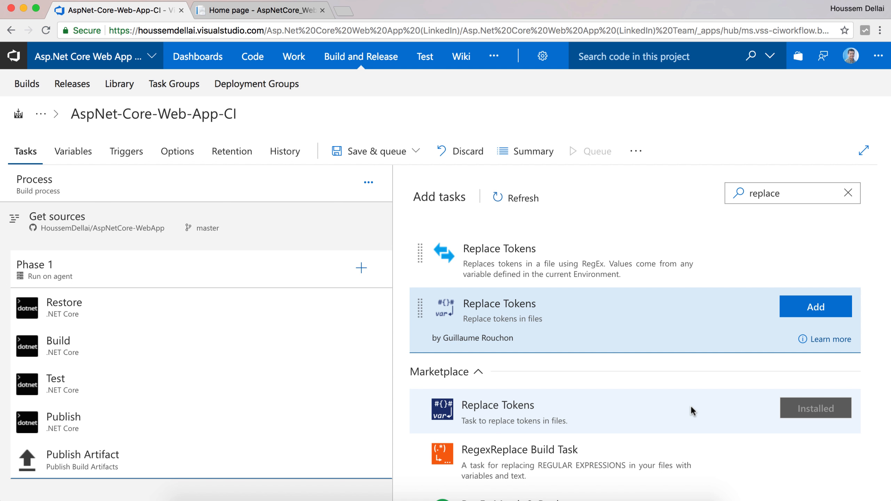
{"action": "left_click", "coordinate": [545, 425]}
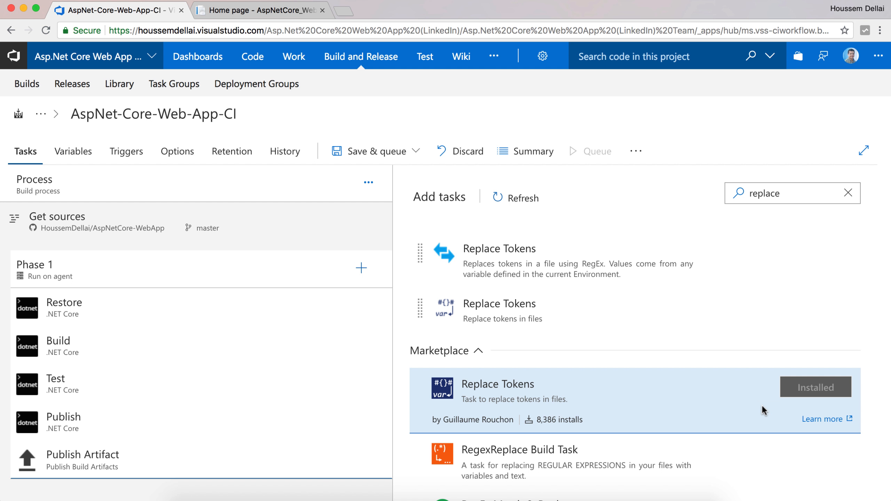
{"action": "mouse_move", "coordinate": [680, 318]}
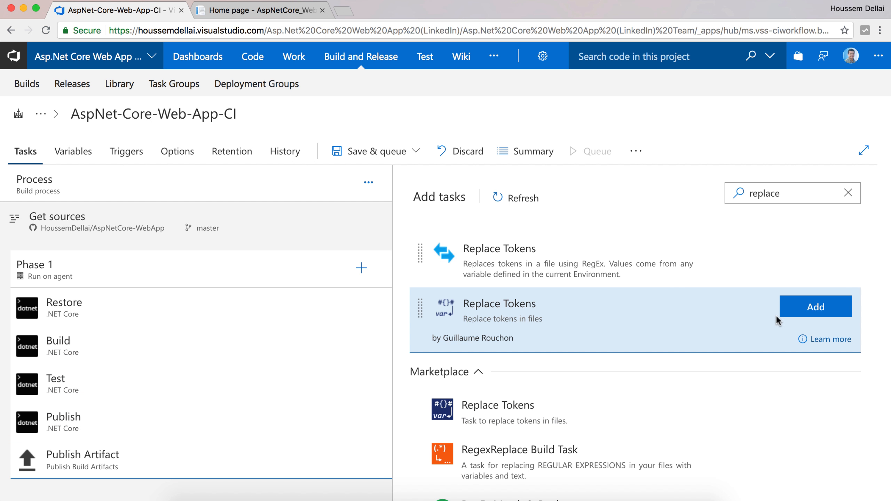
{"action": "left_click", "coordinate": [798, 315]}
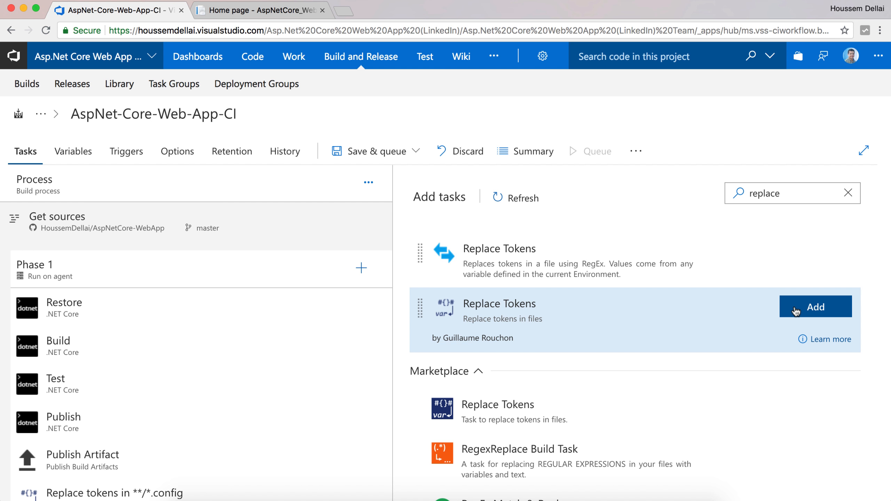
Move the new Replace Tokens task ahead of Restore so it is the first task in Phase 1
{"action": "scroll", "coordinate": [284, 361], "scroll_direction": "down", "scroll_amount": 1}
{"action": "left_click", "coordinate": [210, 470]}
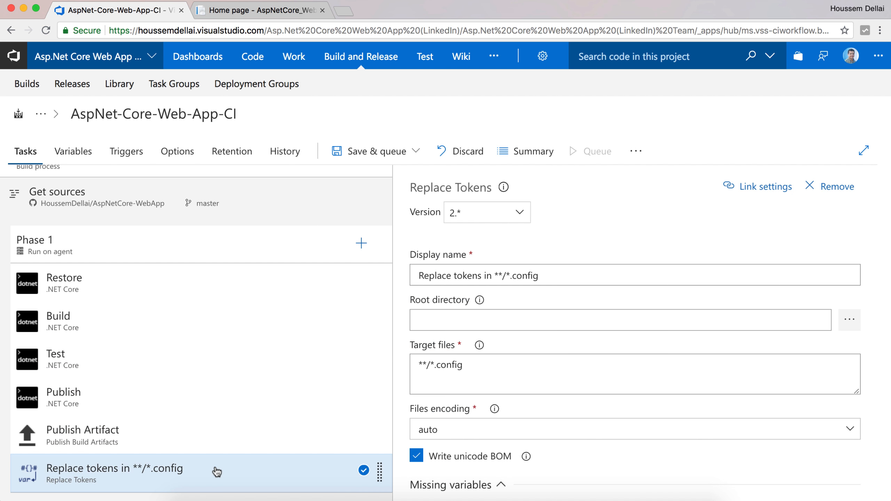
{"action": "left_click_drag", "start_coordinate": [202, 476], "coordinate": [201, 347]}
{"action": "left_click_drag", "start_coordinate": [199, 275], "coordinate": [195, 272]}
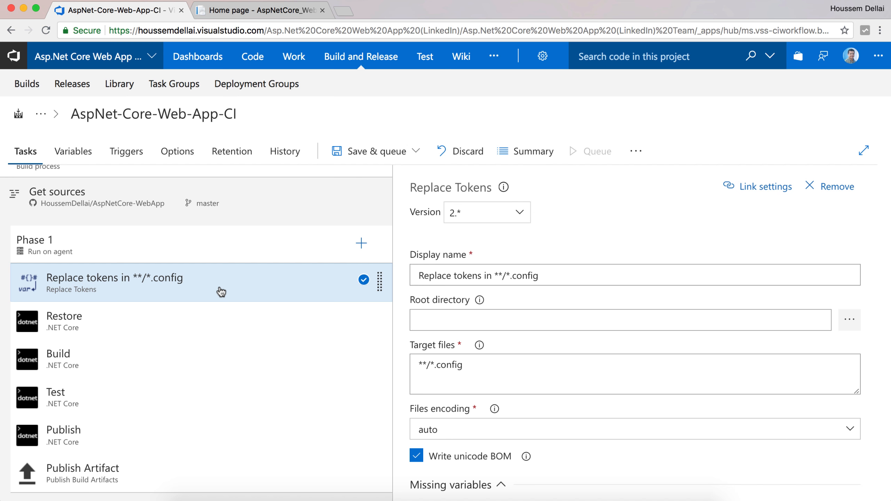
Browse the repository for the Replace Tokens task's root directory and pick _Layout.cshtml in the Pages folder
{"action": "scroll", "coordinate": [479, 360], "scroll_direction": "down", "scroll_amount": 2}
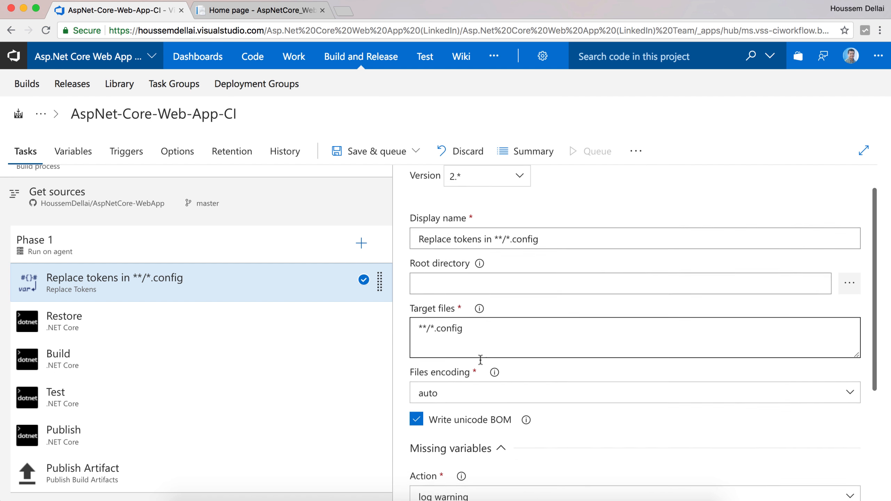
{"action": "left_click", "coordinate": [466, 283]}
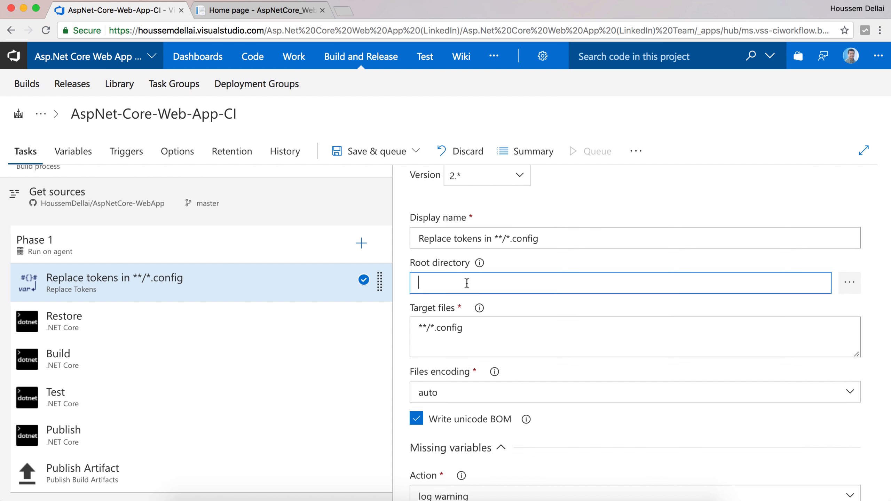
{"action": "scroll", "coordinate": [467, 283], "scroll_direction": "up", "scroll_amount": 1}
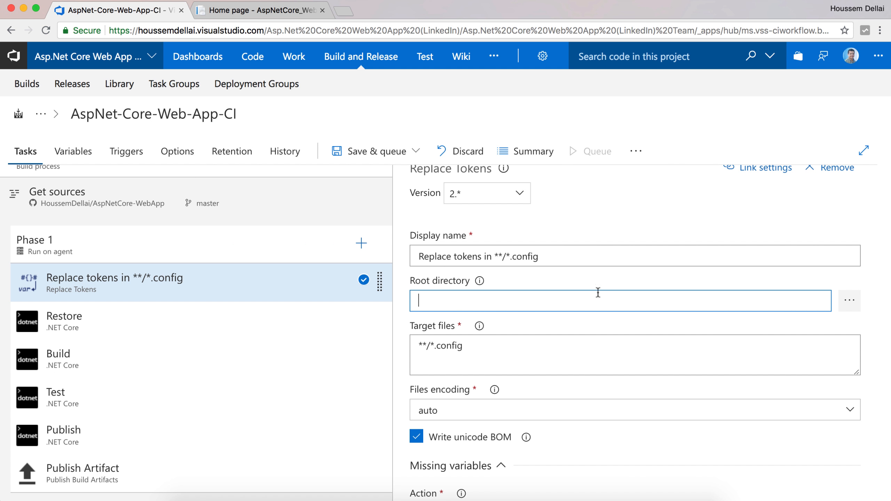
{"action": "left_click", "coordinate": [849, 305]}
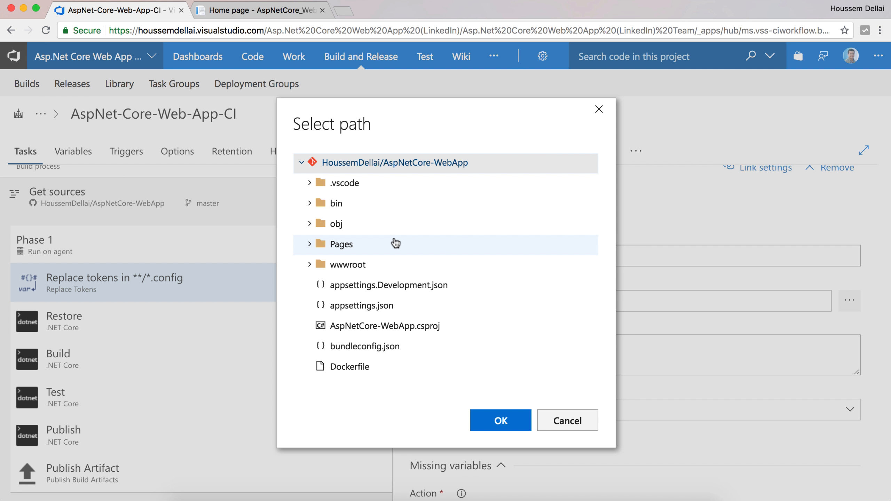
{"action": "left_click", "coordinate": [392, 243]}
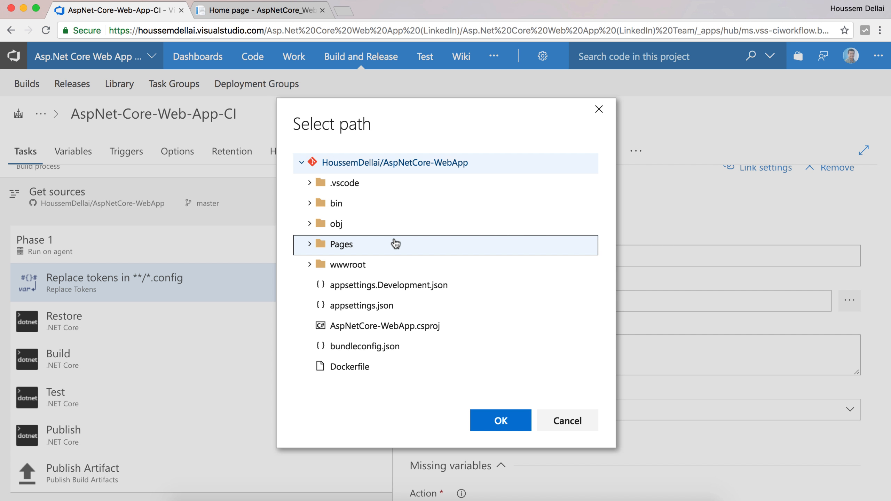
{"action": "left_click", "coordinate": [310, 245]}
{"action": "scroll", "coordinate": [361, 259], "scroll_direction": "down", "scroll_amount": 2}
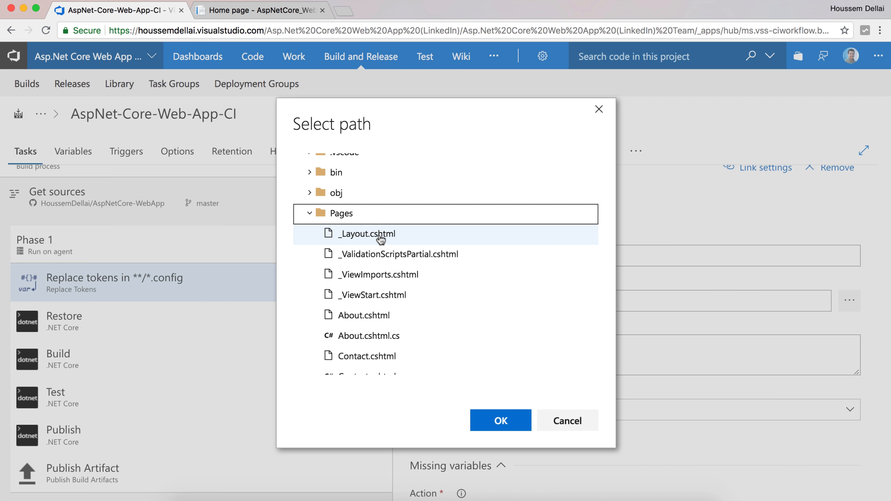
{"action": "left_click", "coordinate": [381, 240]}
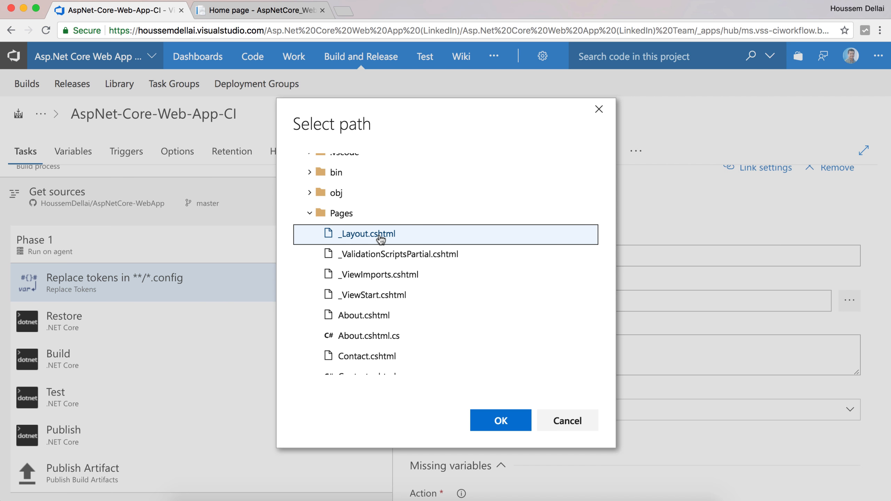
{"action": "left_click", "coordinate": [501, 420]}
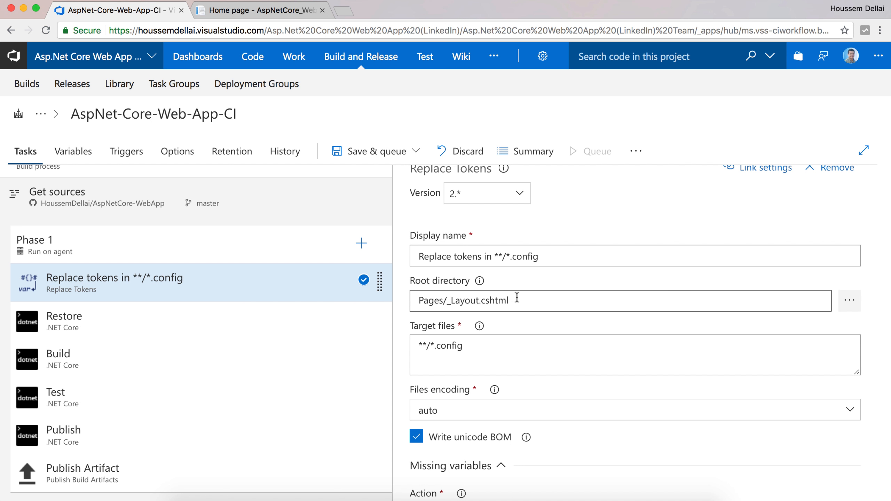
Shorten the root directory to Pages/ and set the Replace Tokens task's target files to _Layout.cshtml
{"action": "left_click_drag", "start_coordinate": [517, 298], "coordinate": [449, 299]}
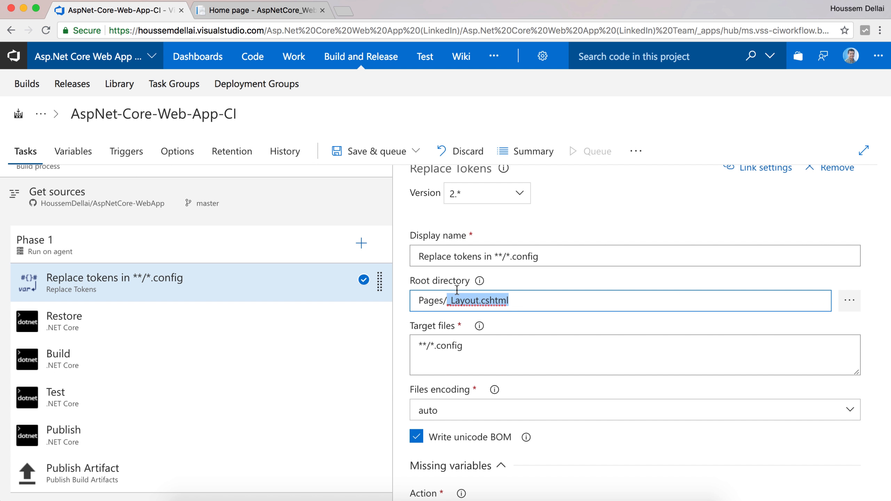
{"action": "key", "text": "BackSpace"}
{"action": "left_click", "coordinate": [457, 339]}
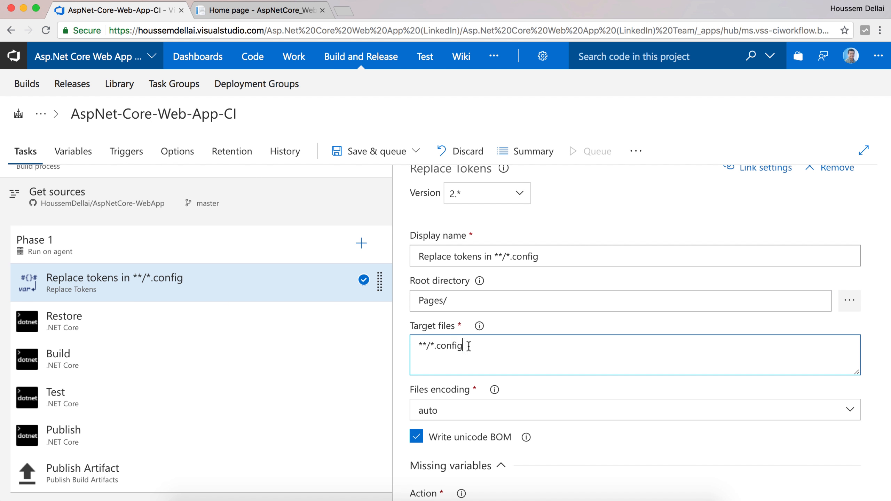
{"action": "left_click_drag", "start_coordinate": [469, 346], "coordinate": [411, 346]}
{"action": "type", "text": "_Layout.cshtml"}
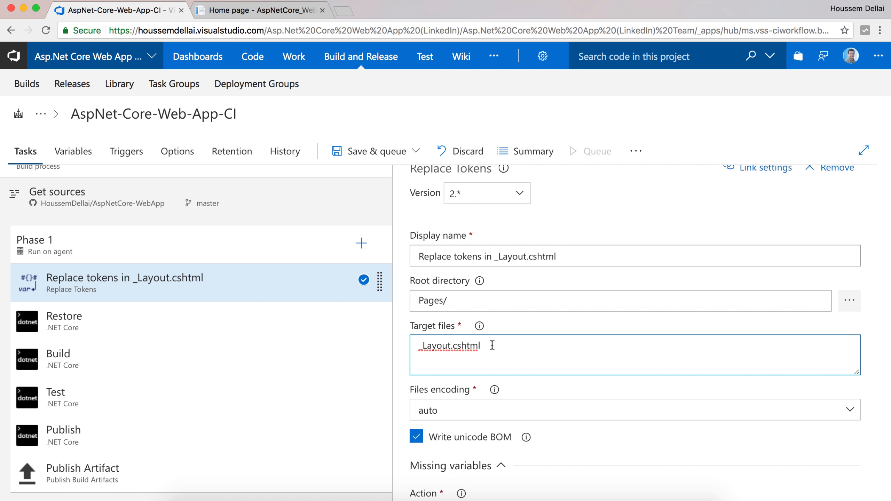
{"action": "scroll", "coordinate": [492, 345], "scroll_direction": "down", "scroll_amount": 1}
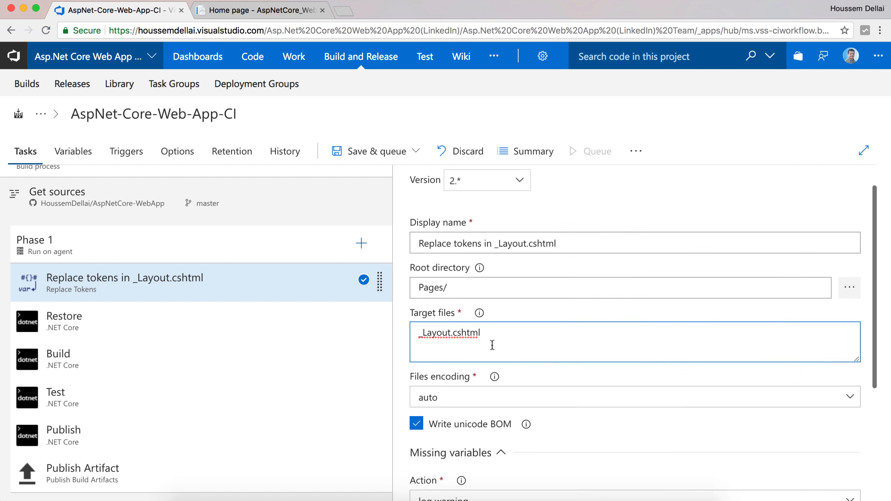
{"action": "scroll", "coordinate": [492, 345], "scroll_direction": "up", "scroll_amount": 1}
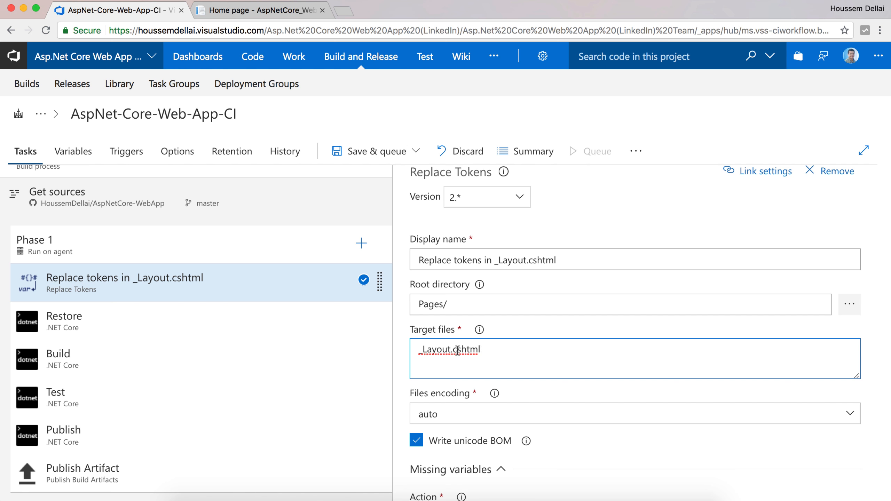
Copy the name of the VersionName process variable and delete that variable from the build definition
{"action": "left_click", "coordinate": [87, 157]}
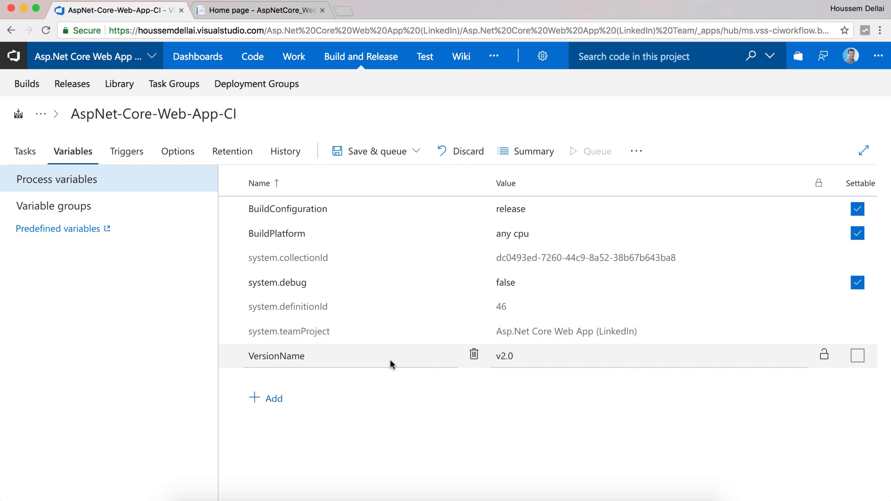
{"action": "left_click", "coordinate": [282, 355]}
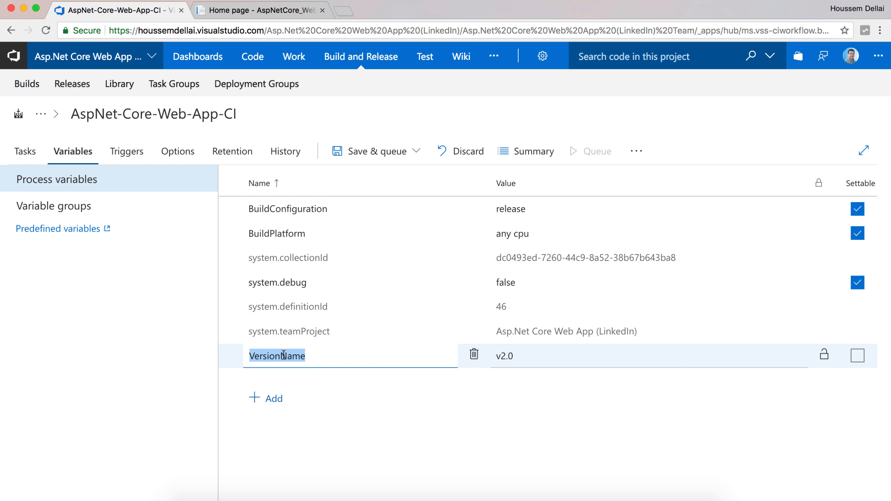
{"action": "left_click", "coordinate": [306, 358]}
{"action": "left_click_drag", "start_coordinate": [325, 356], "coordinate": [195, 361]}
{"action": "key", "text": "super+c"}
{"action": "left_click", "coordinate": [474, 354]}
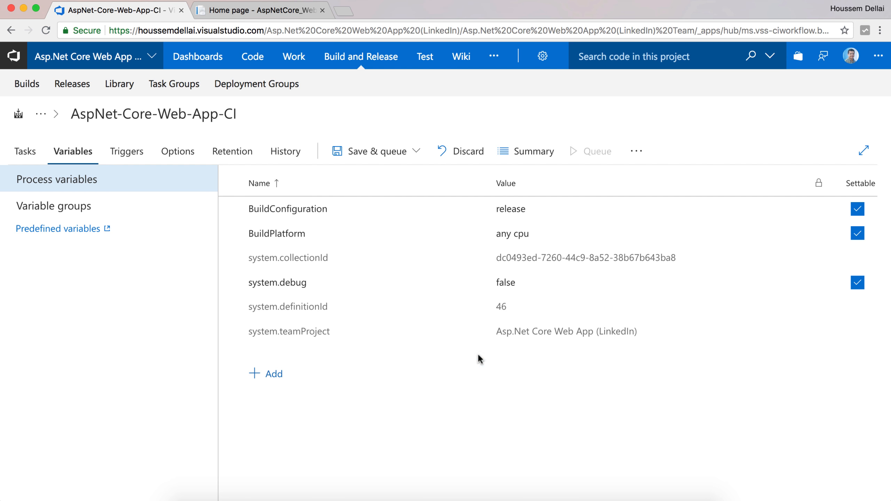
Add a process variable named VersionName with the value v2.0
{"action": "left_click", "coordinate": [269, 375]}
{"action": "key", "text": "super+v"}
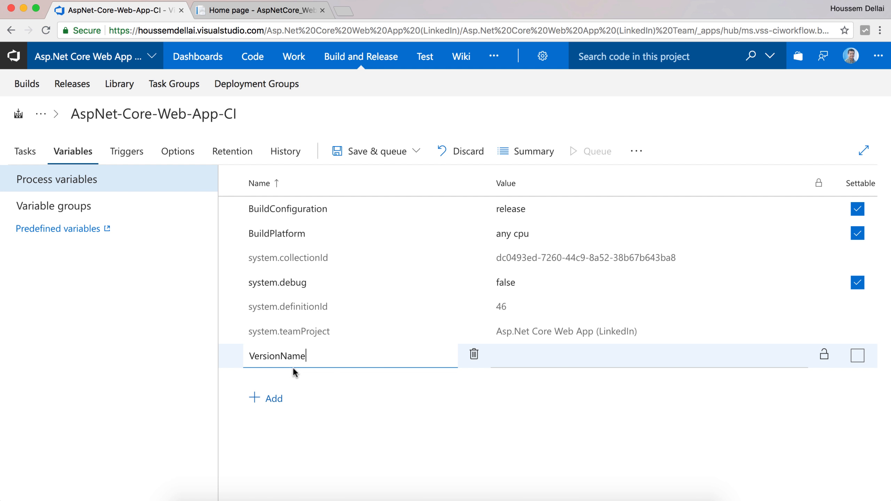
{"action": "left_click", "coordinate": [531, 357]}
{"action": "type", "text": "v"}
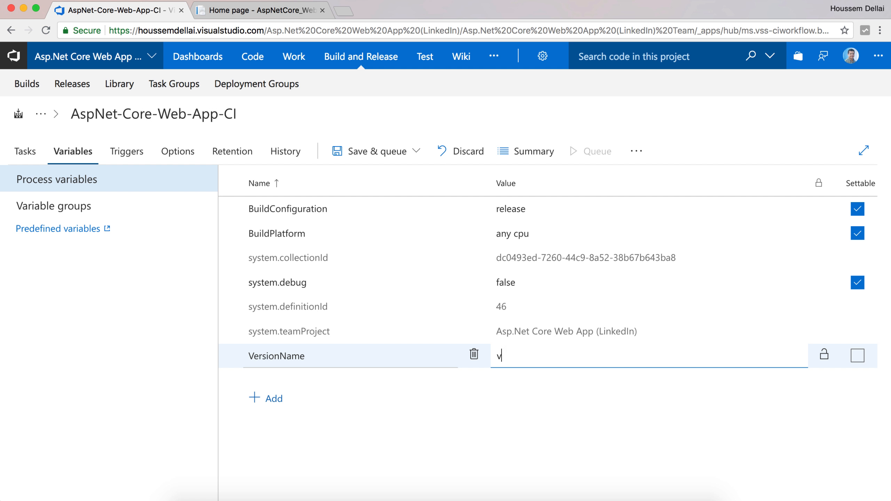
{"action": "type", "text": "2.0"}
Save the AspNet-Core-Web-App-CI build definition without queuing a build or entering a comment
{"action": "left_click", "coordinate": [386, 151]}
{"action": "left_click", "coordinate": [371, 200]}
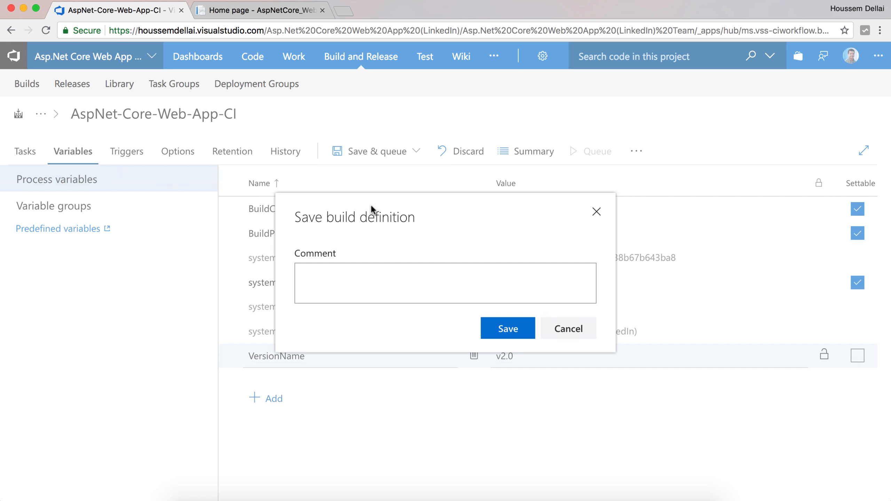
{"action": "left_click", "coordinate": [505, 327]}
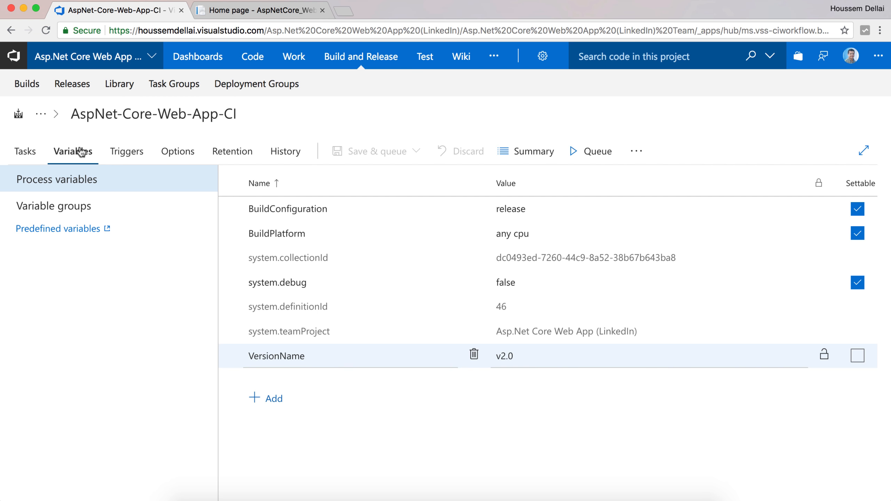
Return to the Replace Tokens task's settings and expand its Advanced section to examine the token prefix and suffix
{"action": "left_click", "coordinate": [26, 152]}
{"action": "scroll", "coordinate": [484, 365], "scroll_direction": "down", "scroll_amount": 2}
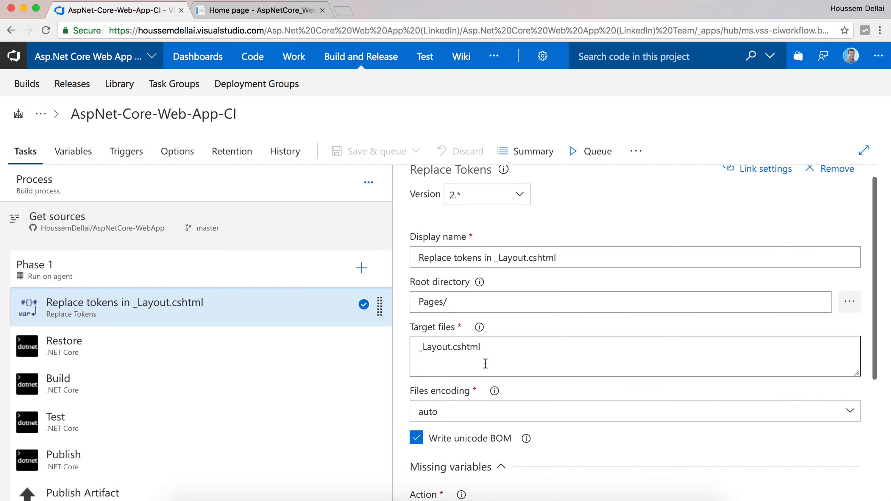
{"action": "scroll", "coordinate": [486, 367], "scroll_direction": "down", "scroll_amount": 2}
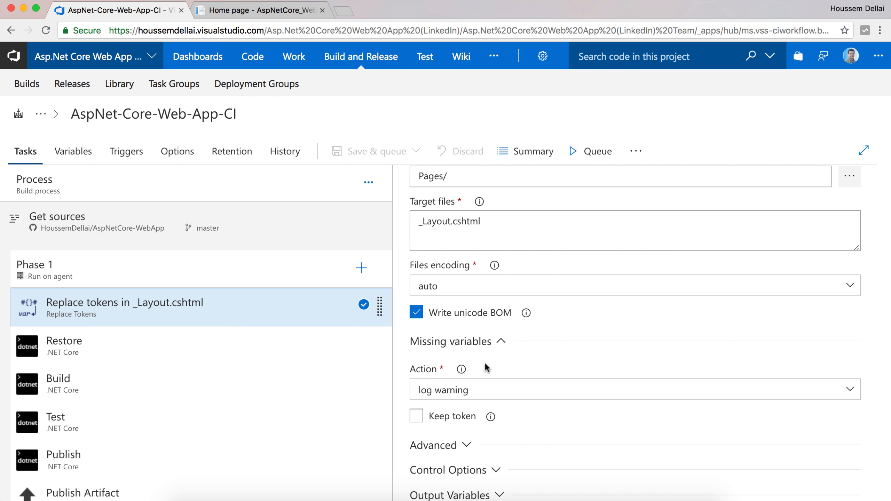
{"action": "scroll", "coordinate": [485, 367], "scroll_direction": "down", "scroll_amount": 1}
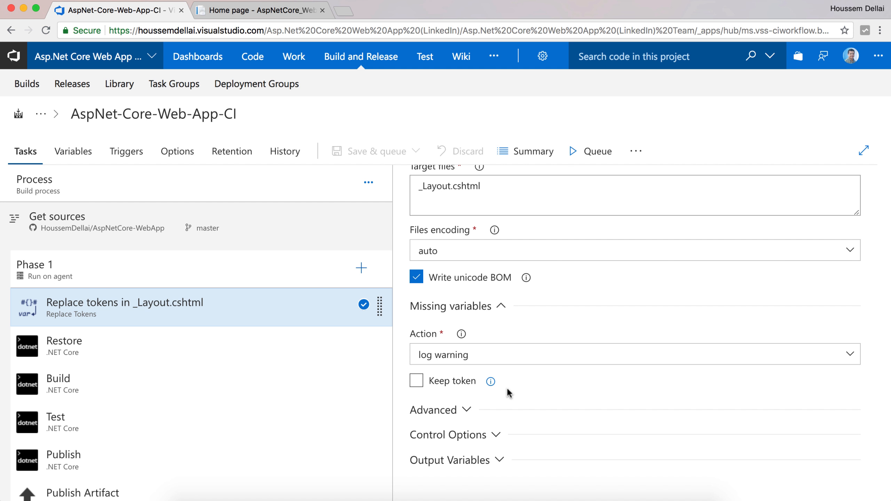
{"action": "left_click", "coordinate": [466, 410]}
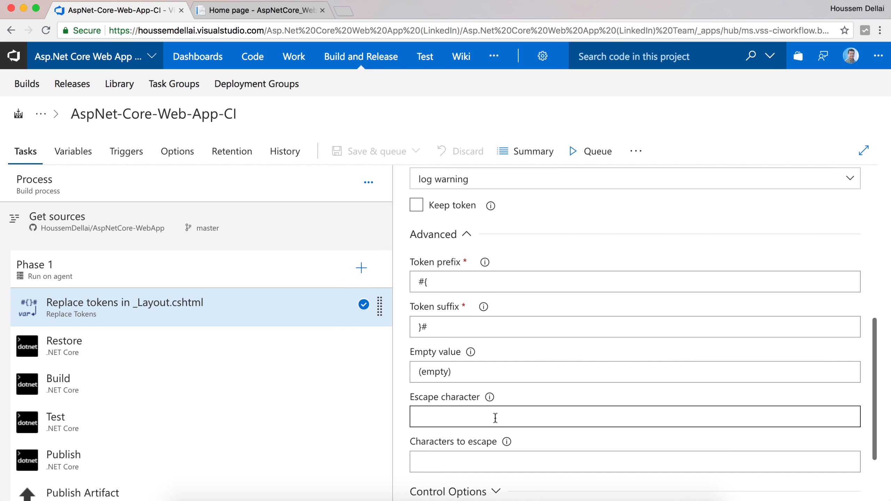
Examine the Replace Tokens task's advanced settings, focusing on the token prefix
{"action": "scroll", "coordinate": [495, 418], "scroll_direction": "down", "scroll_amount": 1}
{"action": "scroll", "coordinate": [495, 419], "scroll_direction": "up", "scroll_amount": 2}
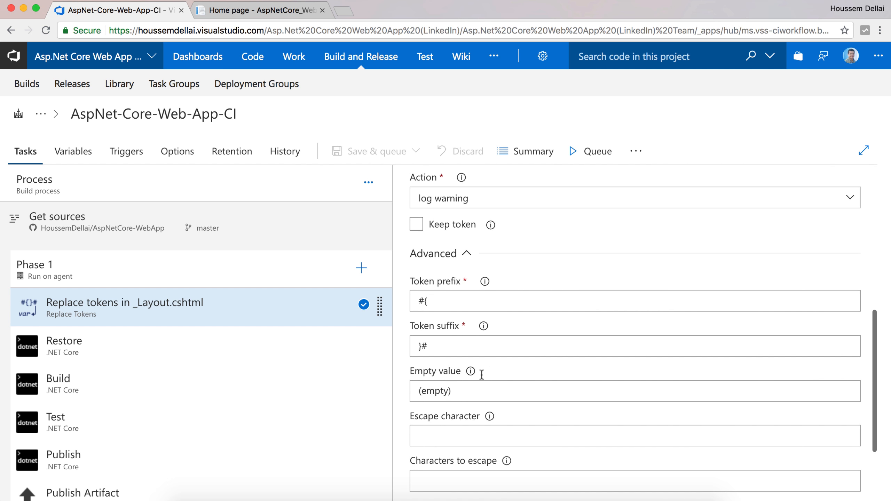
{"action": "scroll", "coordinate": [439, 303], "scroll_direction": "up", "scroll_amount": 2}
{"action": "left_click", "coordinate": [440, 352]}
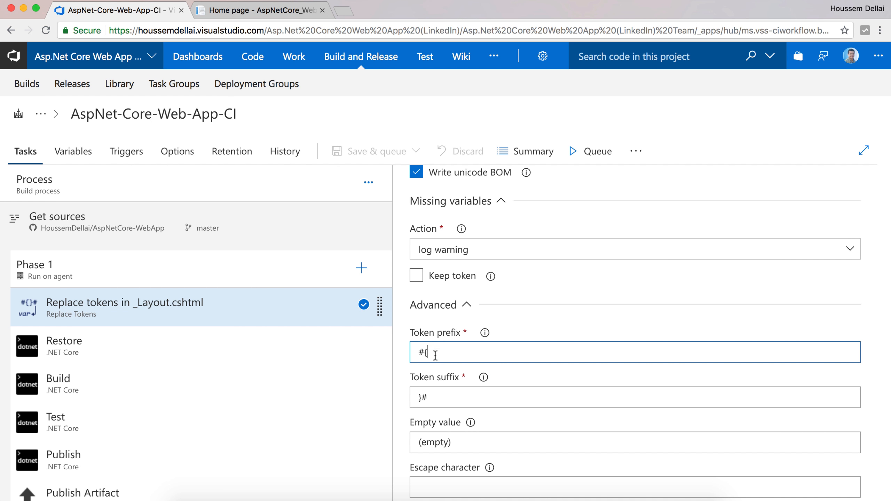
{"action": "left_click_drag", "start_coordinate": [433, 350], "coordinate": [414, 356]}
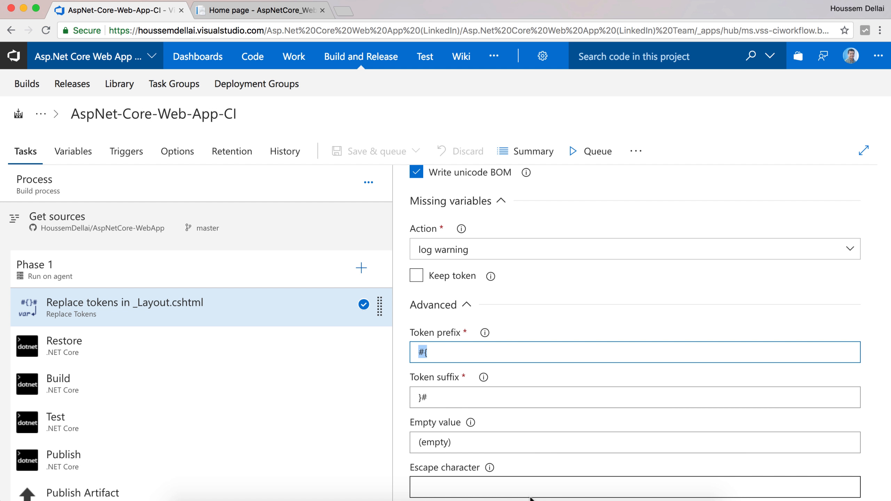
Switch to Visual Studio Code and open _Layout.cshtml from the Pages folder at its footer section
{"action": "left_click", "coordinate": [511, 496]}
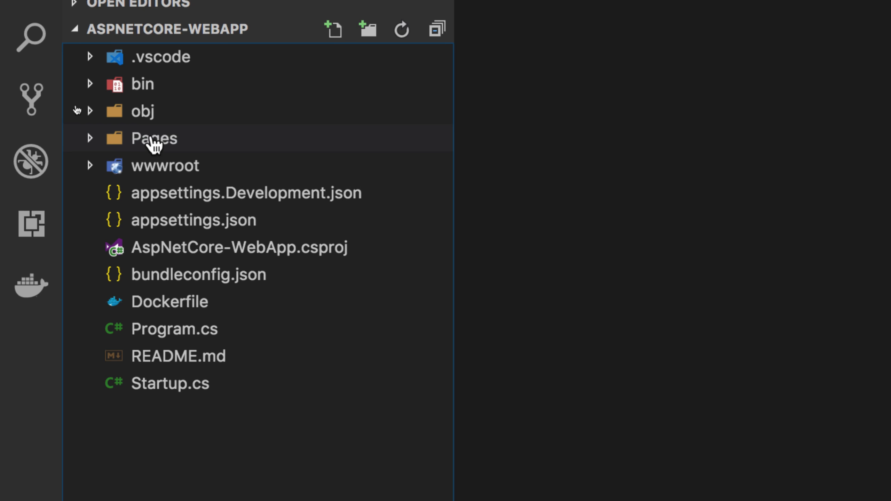
{"action": "left_click", "coordinate": [142, 146]}
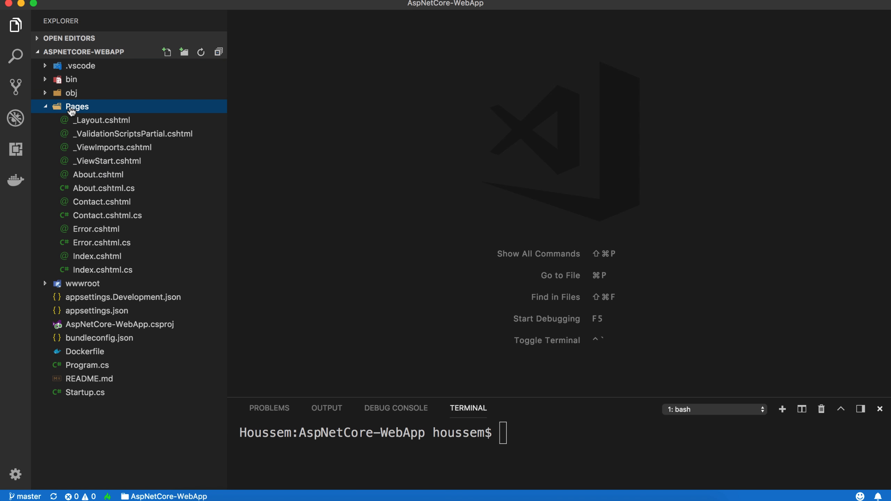
{"action": "left_click", "coordinate": [86, 121]}
{"action": "scroll", "coordinate": [447, 310], "scroll_direction": "down", "scroll_amount": 8}
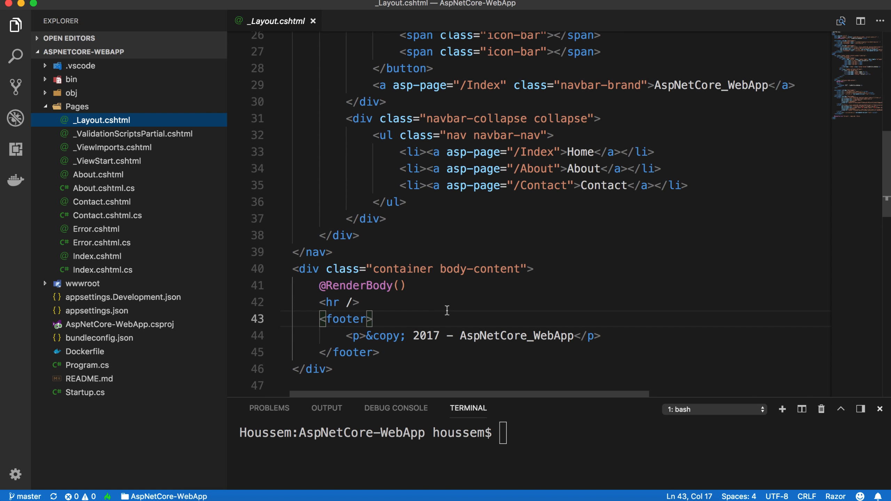
Add an h1 heading with the text "BuildName: " as the first element inside the footer of _Layout.cshtml
{"action": "left_click", "coordinate": [413, 320]}
{"action": "scroll", "coordinate": [440, 324], "scroll_direction": "down", "scroll_amount": 1}
{"action": "scroll", "coordinate": [438, 319], "scroll_direction": "down", "scroll_amount": 1}
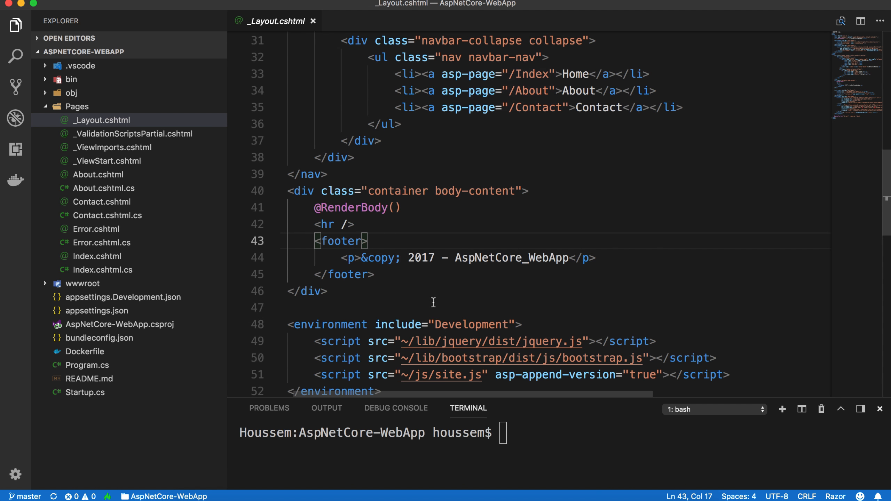
{"action": "key", "text": "Return"}
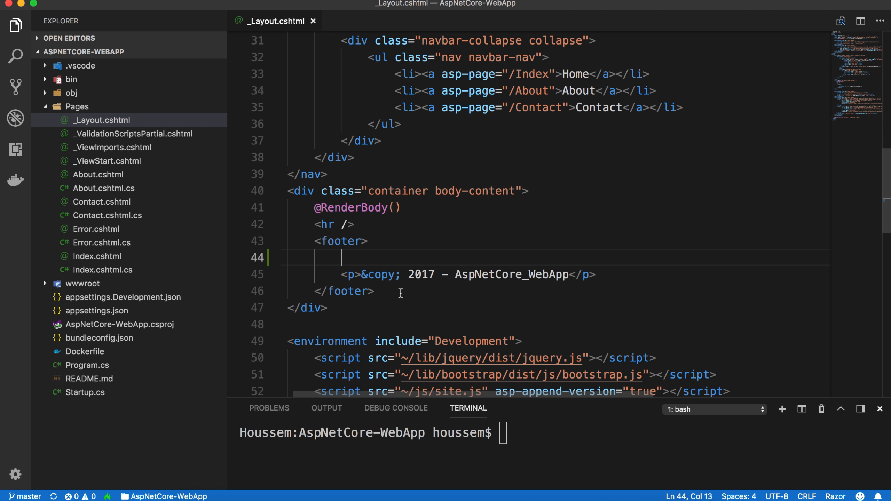
{"action": "type", "text": "<"}
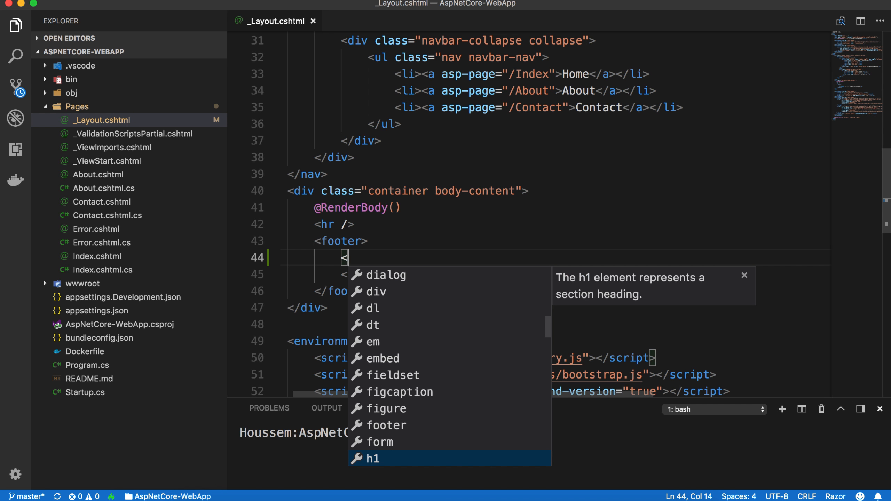
{"action": "type", "text": "h1>"}
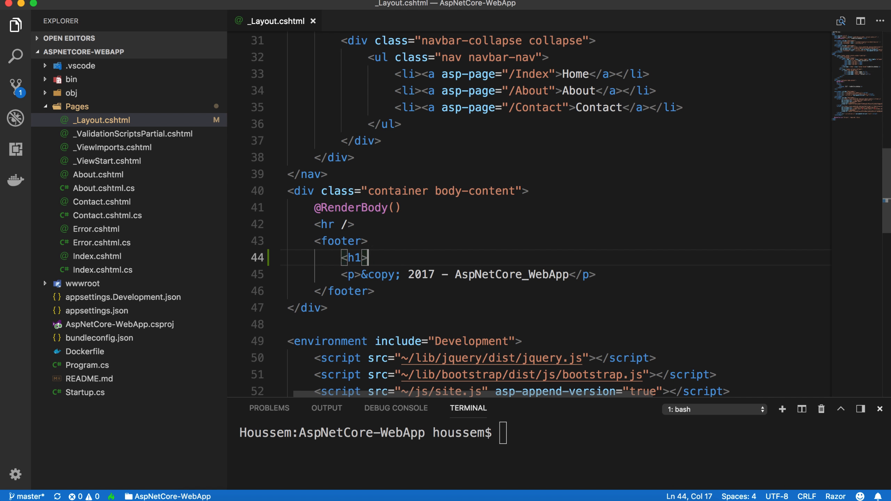
{"action": "type", "text": "BuildName"}
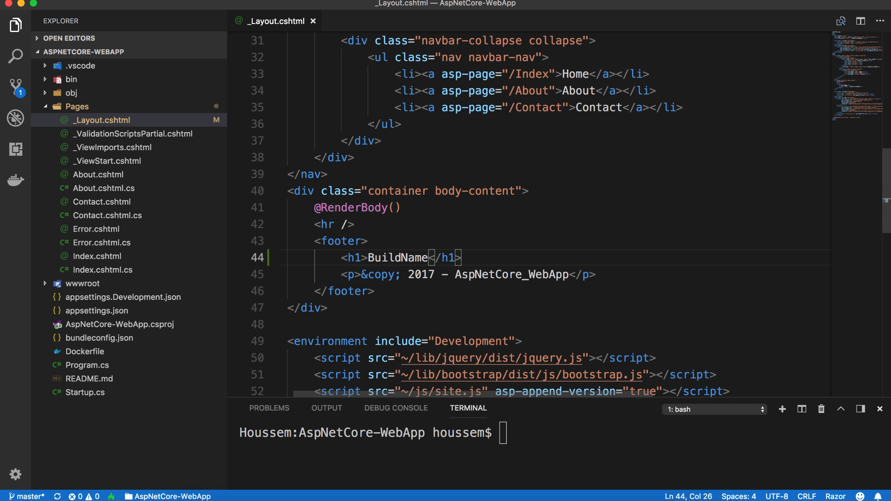
{"action": "type", "text": ":"}
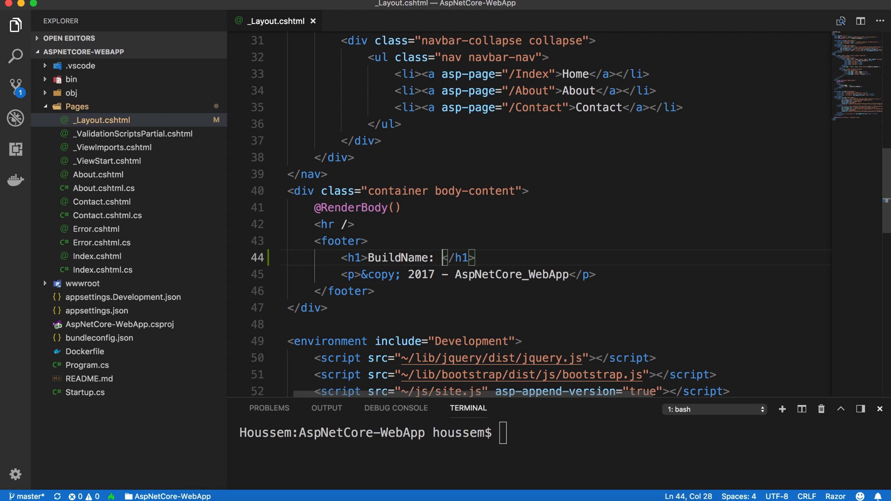
Append the token delimiters #{ and }# to the BuildName heading, checking the suffix against the Replace Tokens task in the browser
{"action": "type", "text": "#{"}
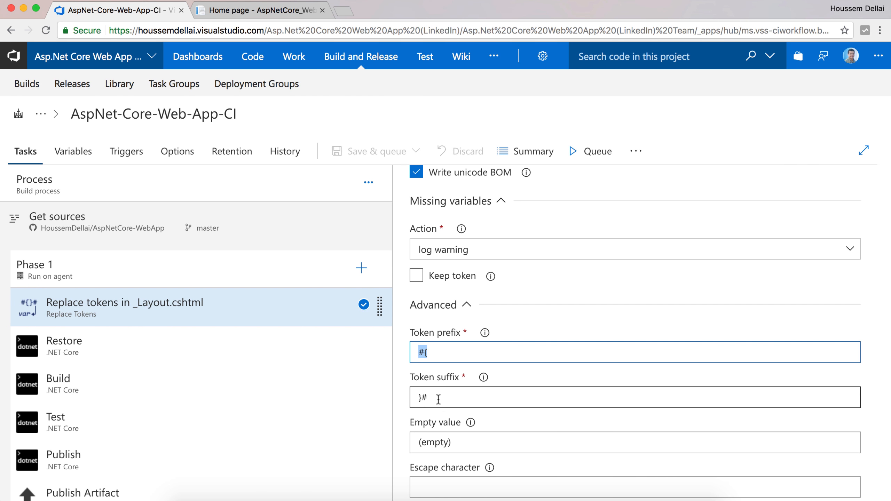
{"action": "left_click_drag", "start_coordinate": [431, 397], "coordinate": [401, 403]}
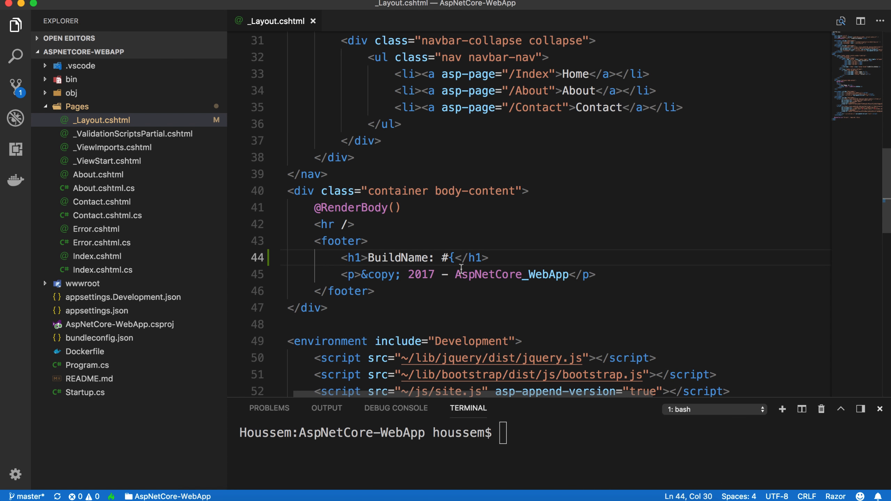
{"action": "type", "text": "}#"}
{"action": "key", "text": "Left"}
{"action": "key", "text": "Left"}
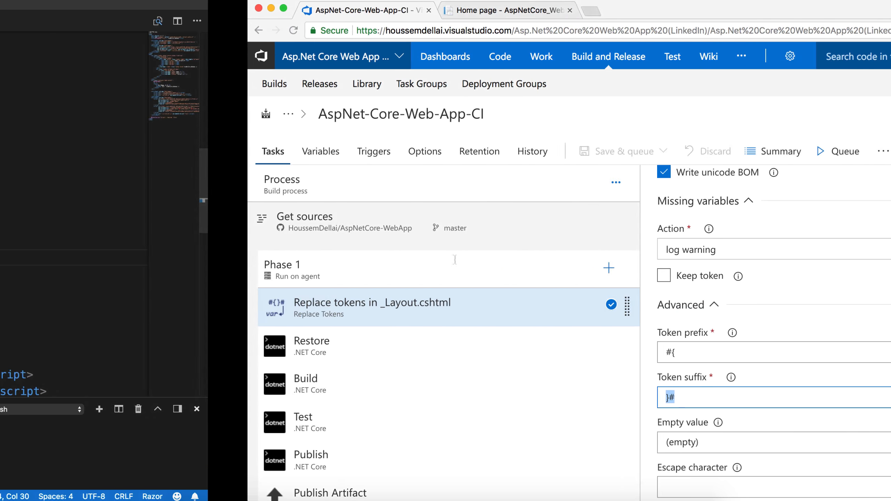
Copy the VersionName variable's name from the build definition in the browser and paste it between the token delimiters in Visual Studio Code
{"action": "left_click", "coordinate": [320, 151]}
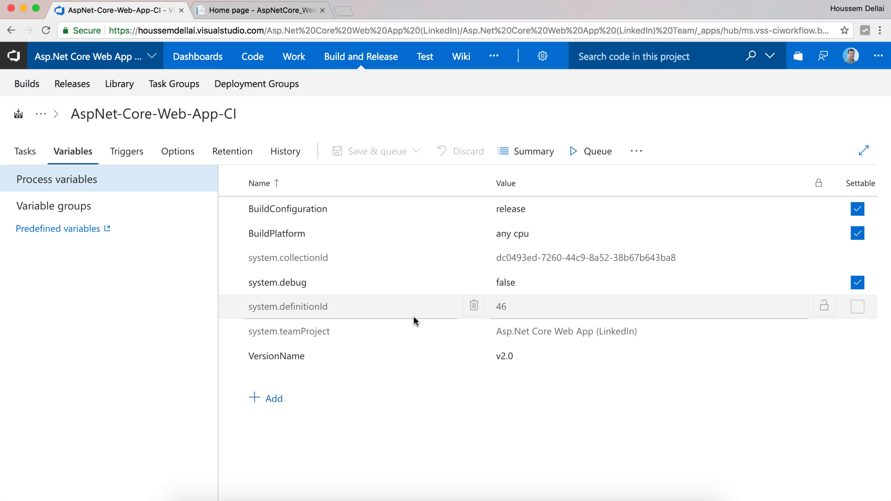
{"action": "double_click", "coordinate": [297, 357]}
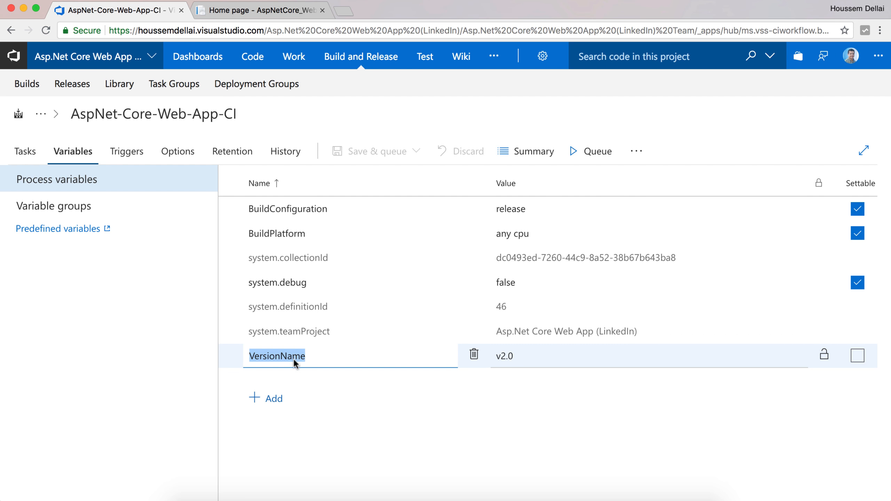
{"action": "right_click", "coordinate": [294, 358]}
{"action": "left_click", "coordinate": [312, 328]}
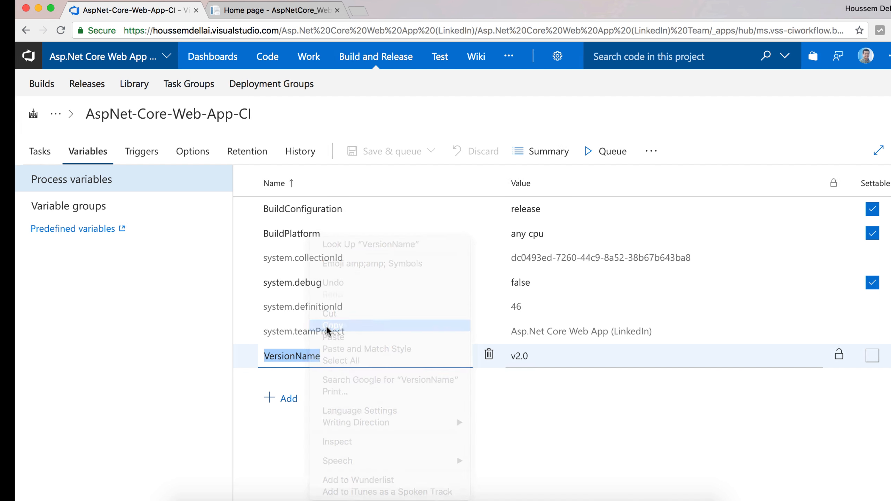
{"action": "key", "text": "super+Tab"}
{"action": "key", "text": "super+v"}
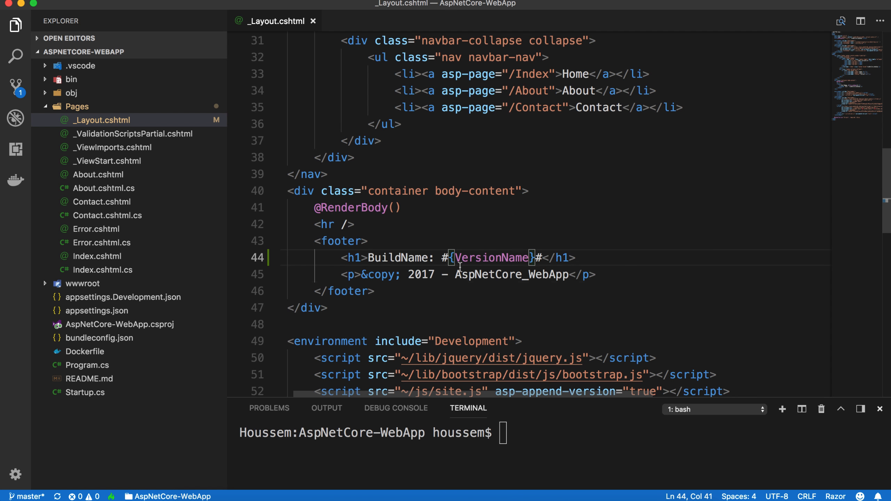
Examine the #{VersionName}# token in the footer heading, including its prefix, suffix and variable name
{"action": "left_click_drag", "start_coordinate": [442, 259], "coordinate": [539, 253]}
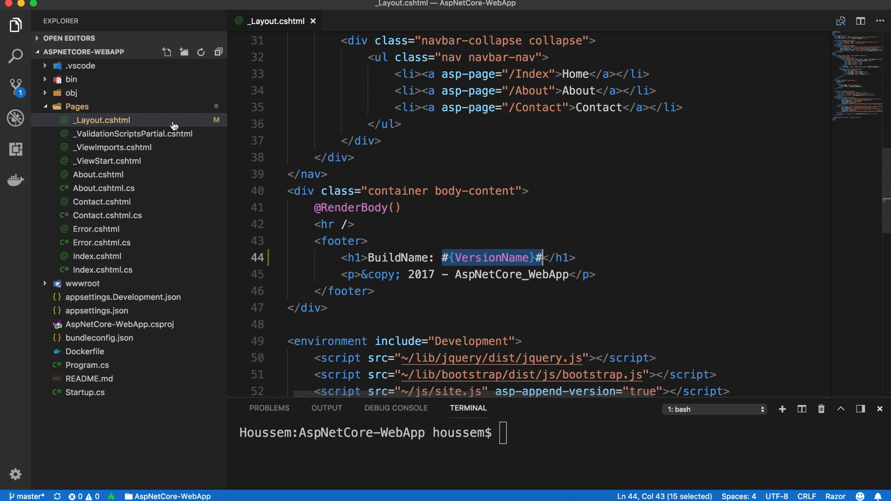
{"action": "left_click", "coordinate": [542, 259]}
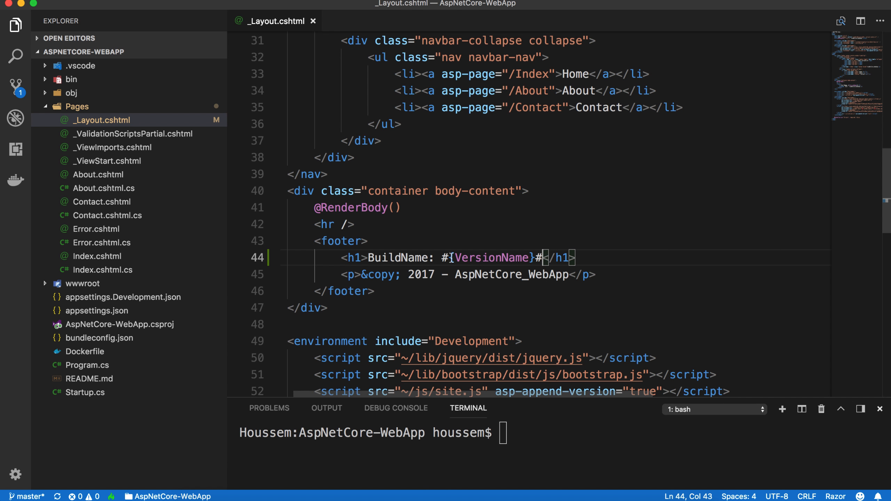
{"action": "left_click_drag", "start_coordinate": [441, 259], "coordinate": [456, 260]}
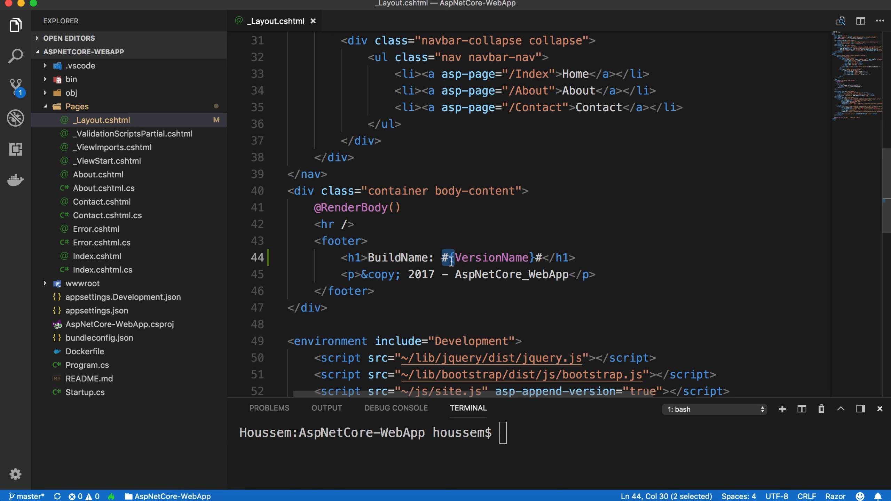
{"action": "left_click_drag", "start_coordinate": [529, 259], "coordinate": [542, 259]}
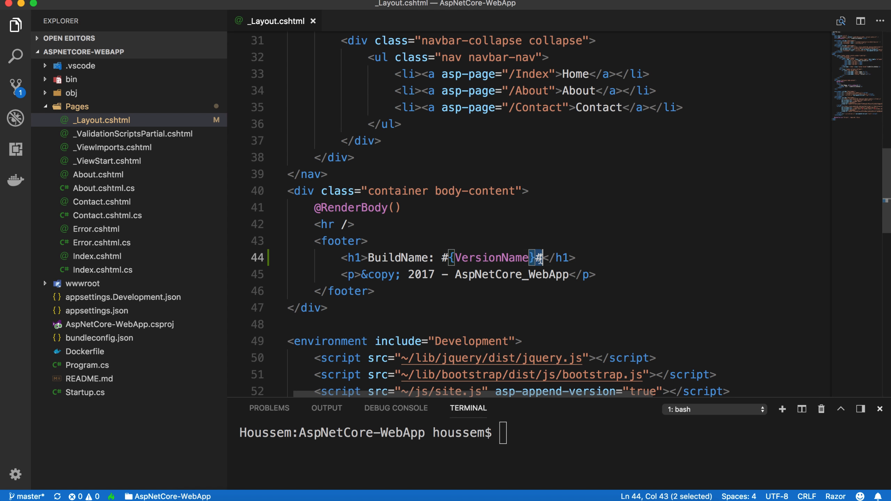
{"action": "double_click", "coordinate": [513, 260]}
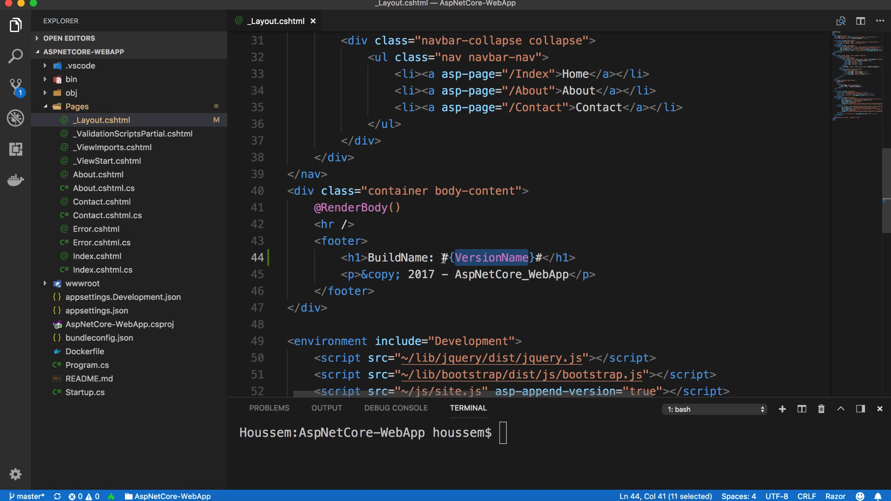
{"action": "left_click_drag", "start_coordinate": [442, 260], "coordinate": [542, 260]}
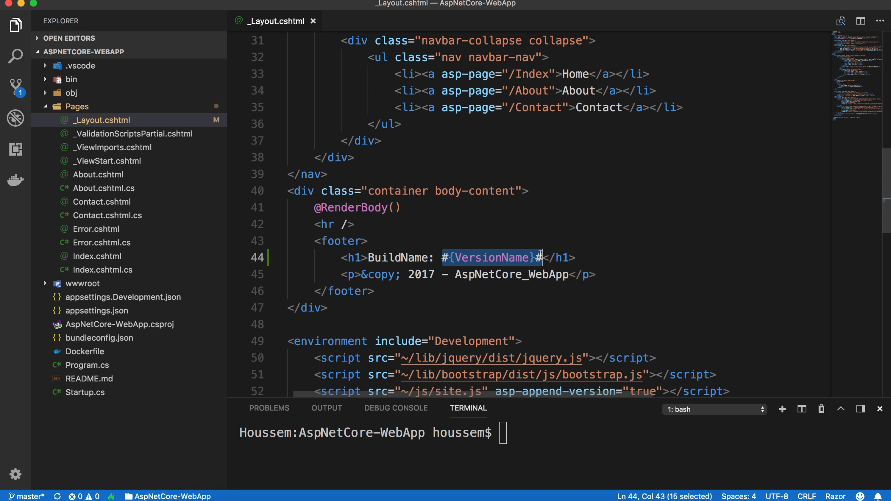
{"action": "double_click", "coordinate": [494, 260]}
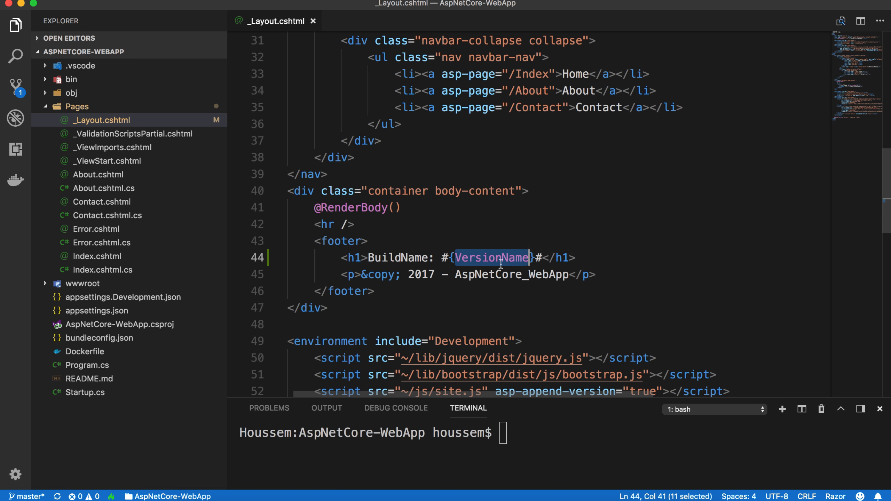
Enter the command git add . in the terminal to stage the layout change
{"action": "left_click", "coordinate": [519, 433]}
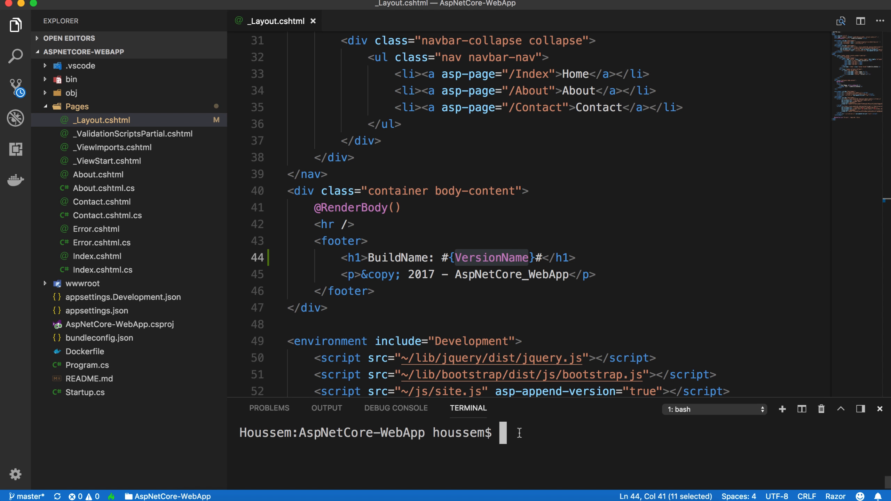
{"action": "type", "text": "git ad"}
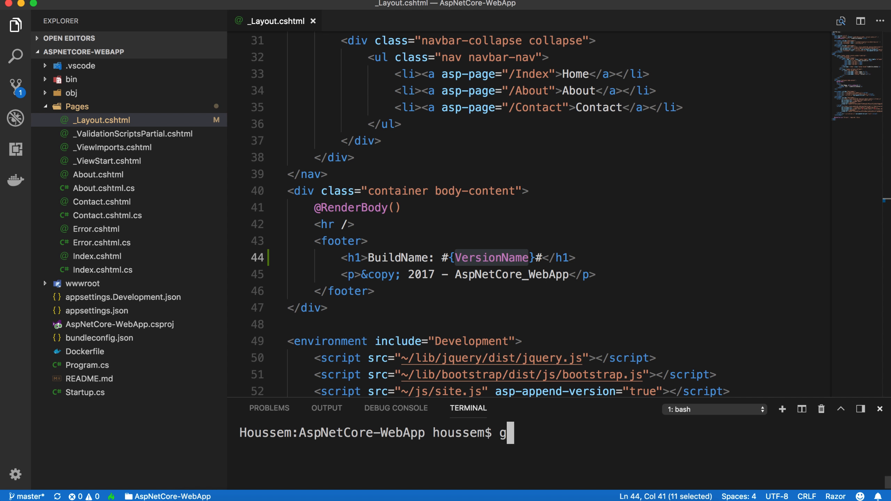
{"action": "type", "text": "d ."}
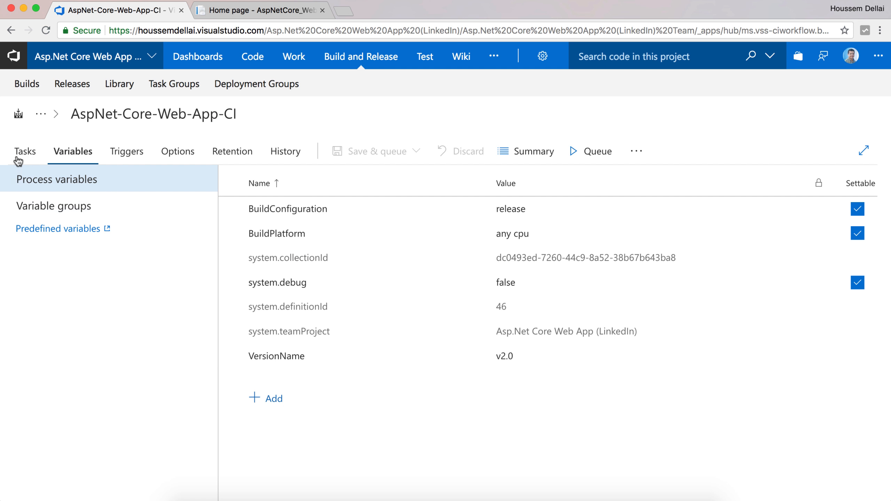
Switch to the browser and queue an AspNet-Core-Web-App-CI build of the master branch on the Windows10-Azure agent queue
{"action": "left_click", "coordinate": [17, 157]}
{"action": "left_click", "coordinate": [592, 150]}
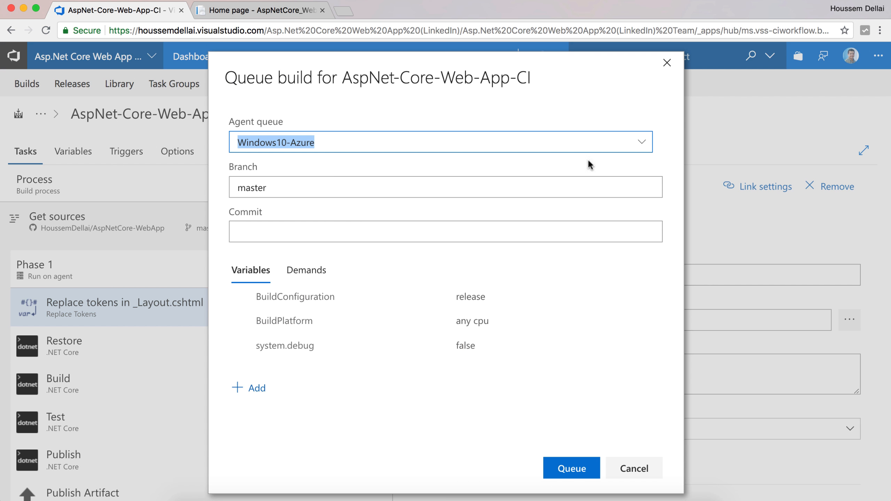
{"action": "left_click", "coordinate": [564, 467]}
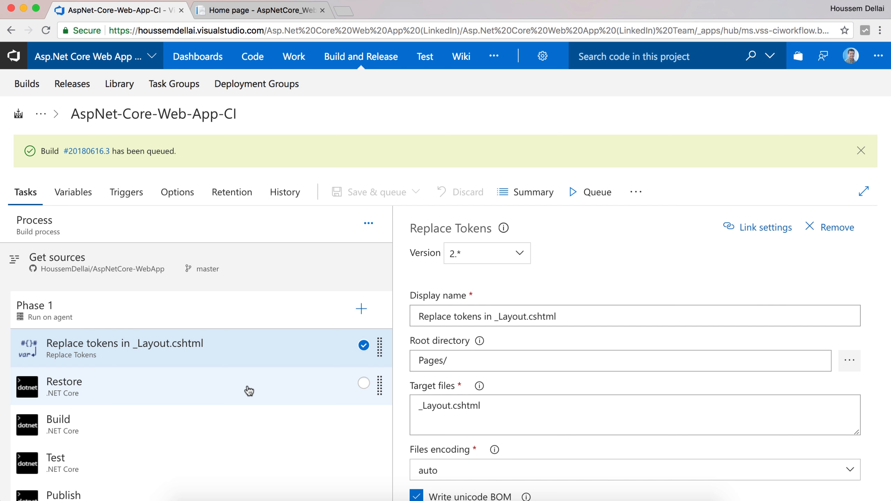
Reload the deployed AspNetCore_WebApp home page and check the version shown in its footer
{"action": "left_click", "coordinate": [269, 12]}
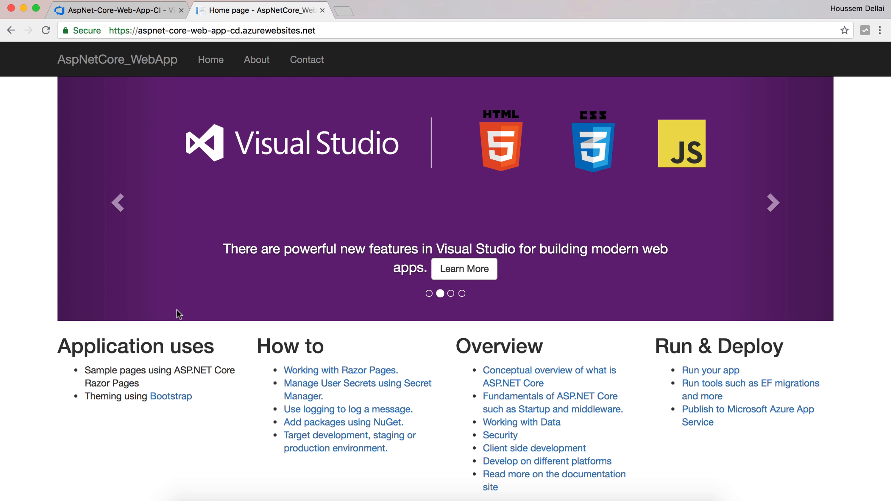
{"action": "scroll", "coordinate": [178, 312], "scroll_direction": "down", "scroll_amount": 3}
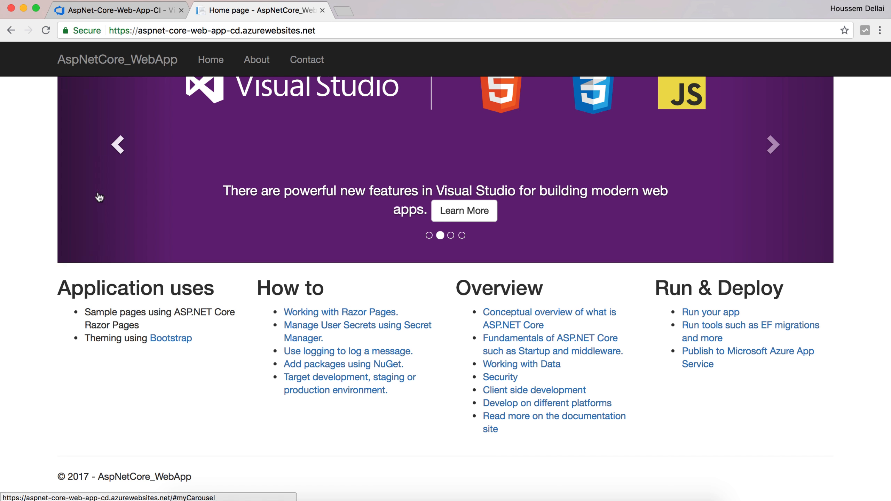
{"action": "left_click", "coordinate": [45, 30]}
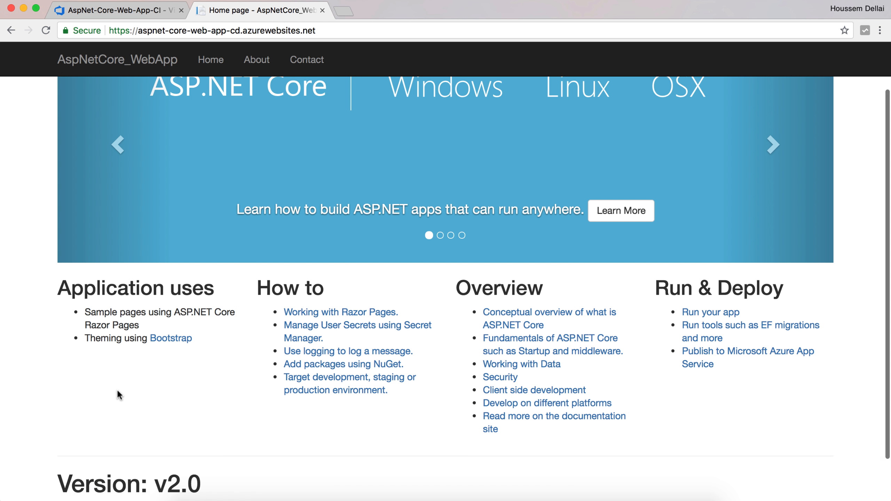
{"action": "left_click_drag", "start_coordinate": [59, 473], "coordinate": [210, 489]}
{"action": "left_click", "coordinate": [235, 486]}
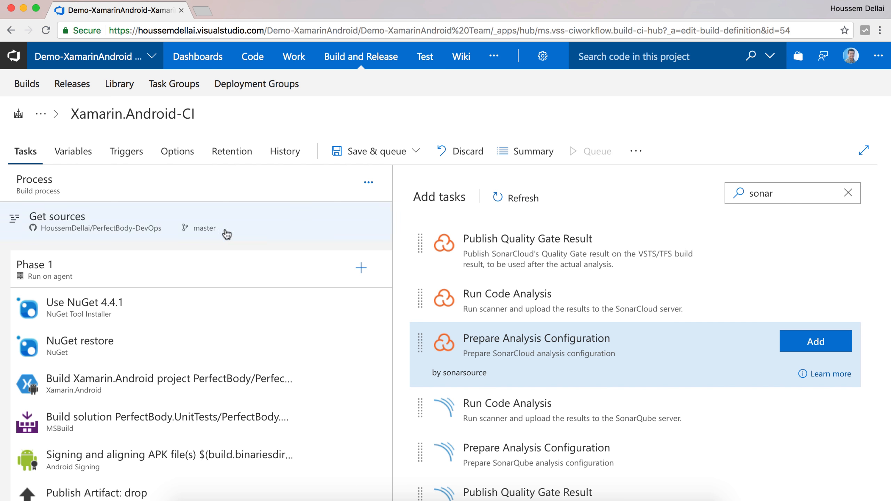
Open the catalogue of tasks to add to Phase 1 of the Xamarin.Android-CI build and search it for "Sonar"
{"action": "scroll", "coordinate": [190, 275], "scroll_direction": "down", "scroll_amount": 1}
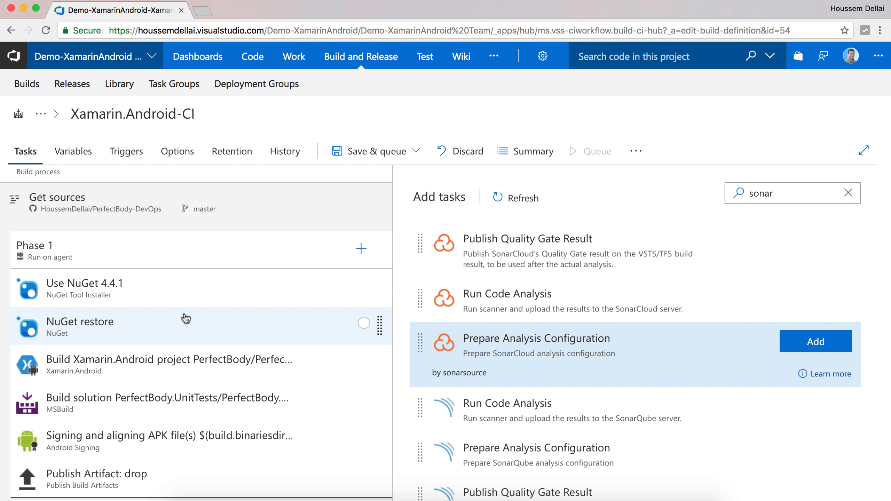
{"action": "scroll", "coordinate": [186, 318], "scroll_direction": "up", "scroll_amount": 1}
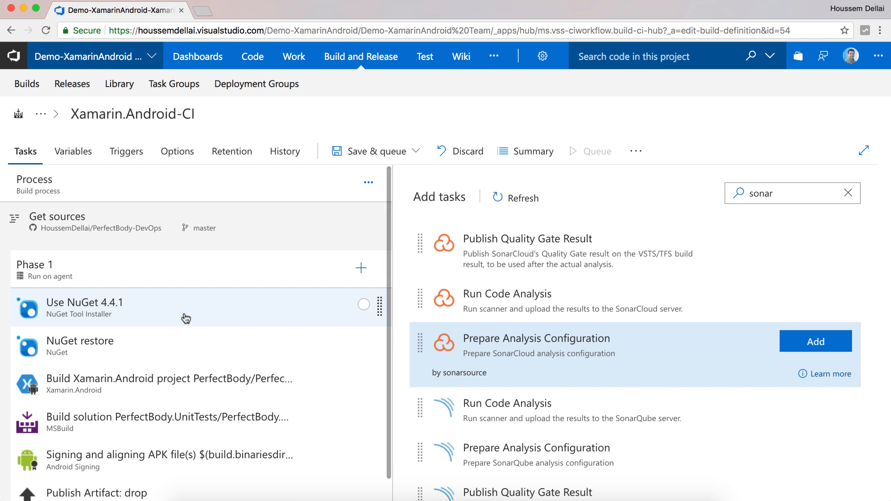
{"action": "scroll", "coordinate": [186, 318], "scroll_direction": "down", "scroll_amount": 1}
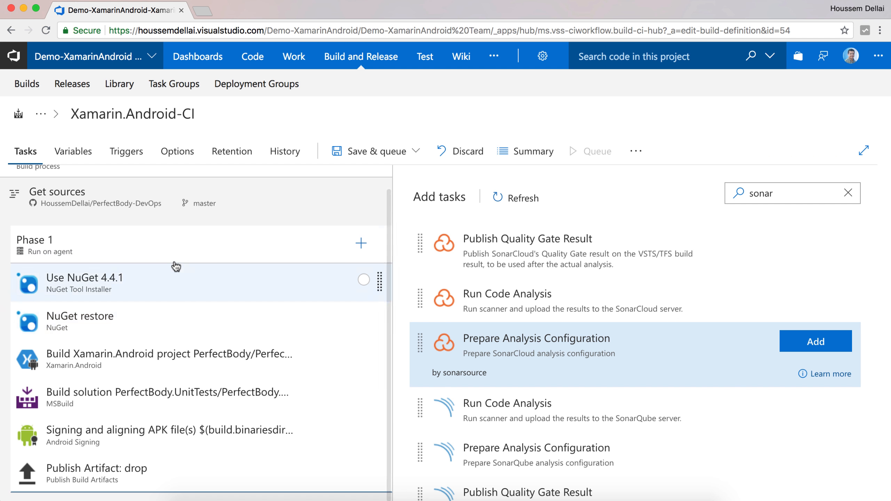
{"action": "scroll", "coordinate": [179, 342], "scroll_direction": "up", "scroll_amount": 1}
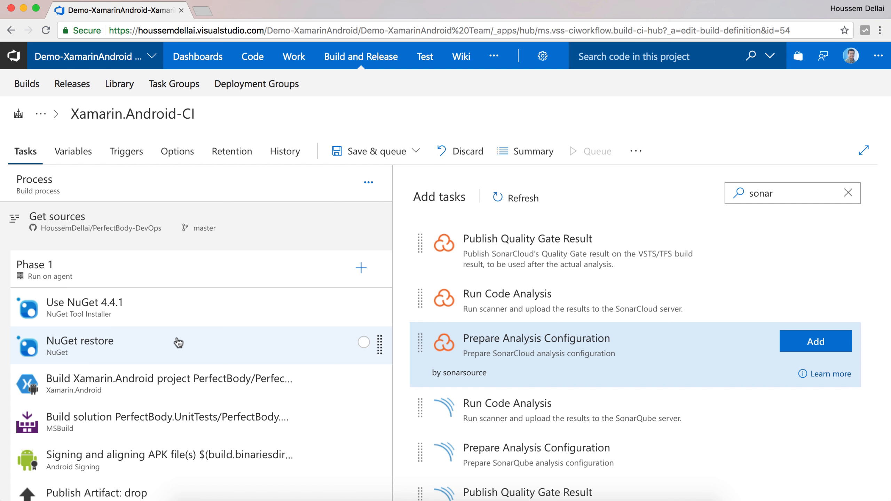
{"action": "left_click", "coordinate": [270, 268]}
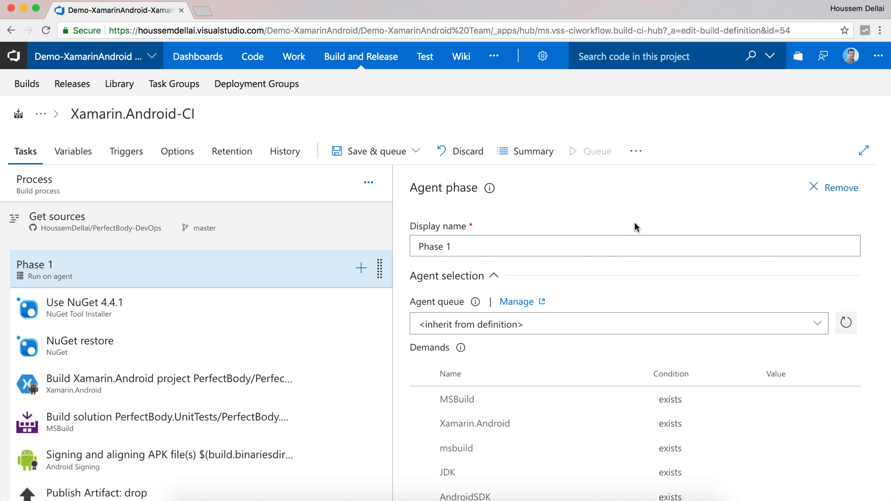
{"action": "left_click", "coordinate": [361, 268]}
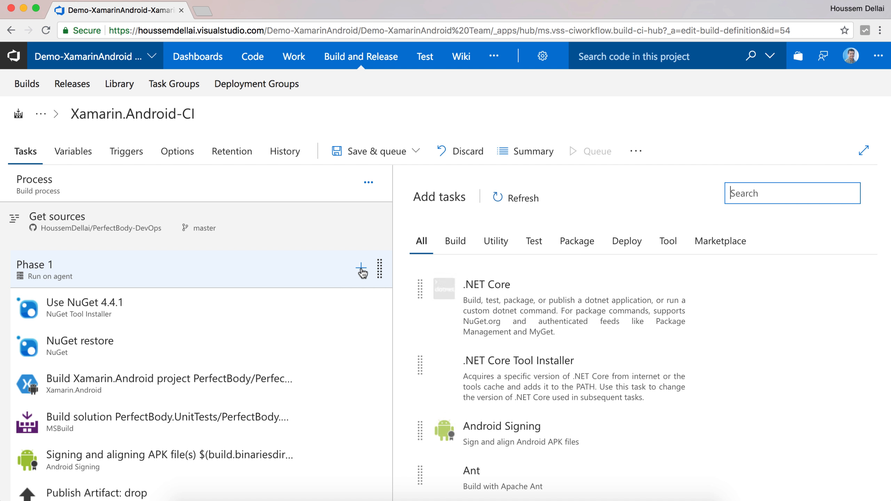
{"action": "scroll", "coordinate": [538, 315], "scroll_direction": "down", "scroll_amount": 2}
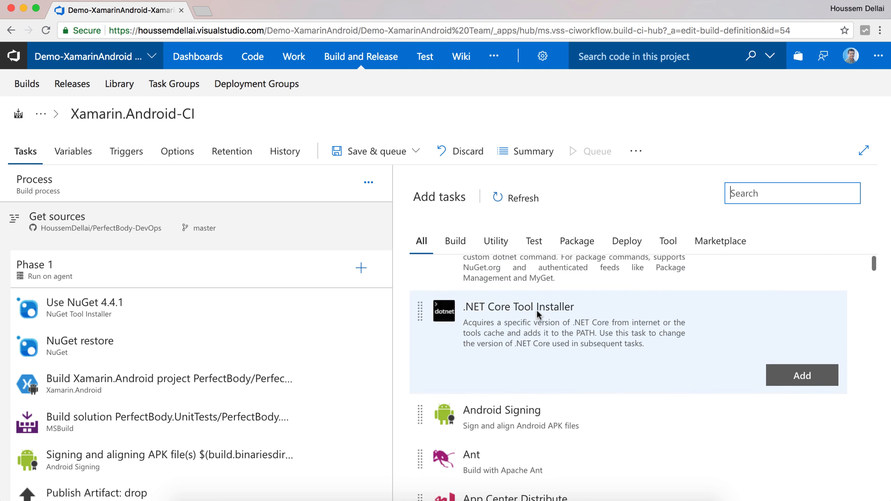
{"action": "scroll", "coordinate": [537, 318], "scroll_direction": "up", "scroll_amount": 2}
{"action": "left_click", "coordinate": [767, 192]}
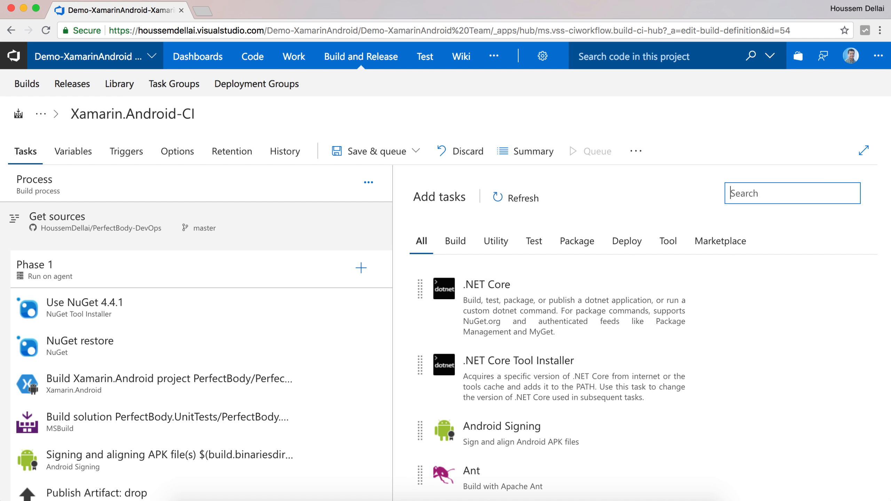
{"action": "type", "text": "Sonar"}
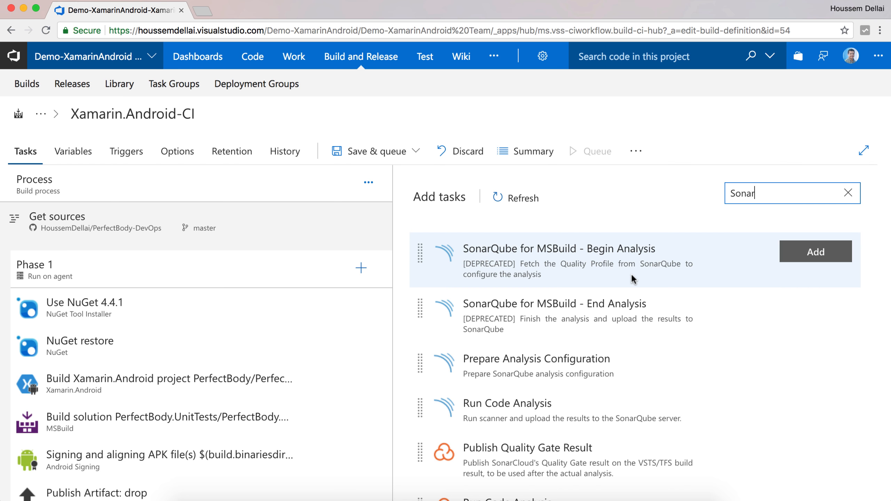
Examine the SonarQube and SonarCloud tasks in the search results, including the SonarQube and SonarCloud Marketplace extensions
{"action": "scroll", "coordinate": [632, 279], "scroll_direction": "down", "scroll_amount": 3}
{"action": "scroll", "coordinate": [632, 280], "scroll_direction": "down", "scroll_amount": 5}
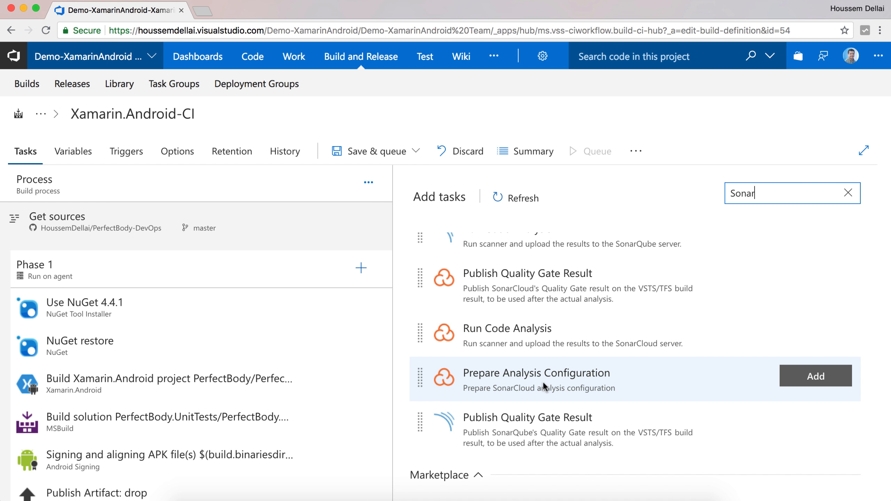
{"action": "left_click", "coordinate": [553, 386]}
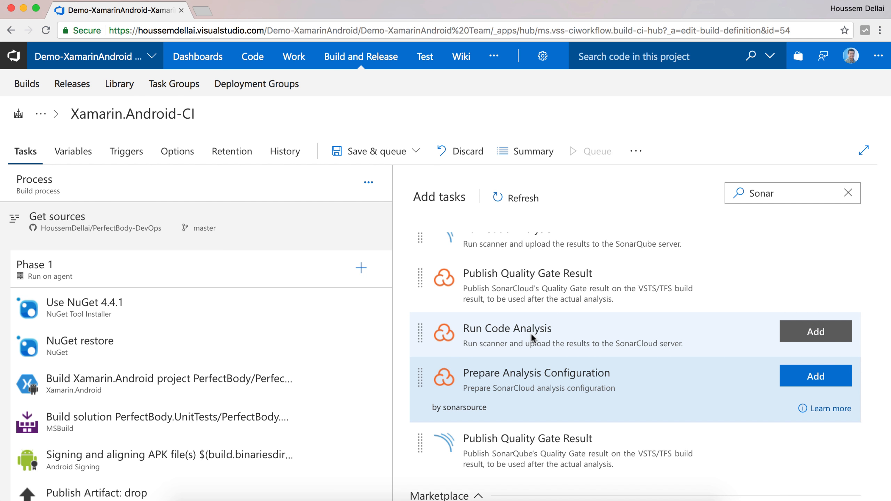
{"action": "scroll", "coordinate": [530, 333], "scroll_direction": "down", "scroll_amount": 2}
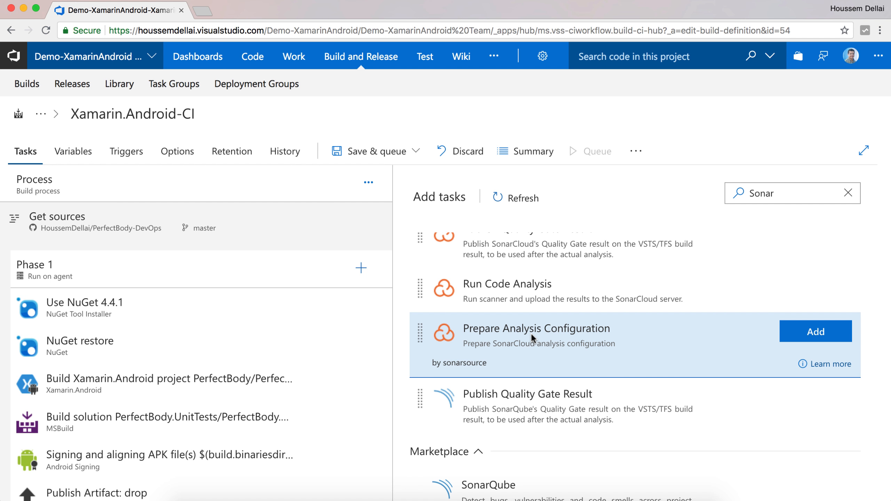
{"action": "scroll", "coordinate": [530, 333], "scroll_direction": "down", "scroll_amount": 1}
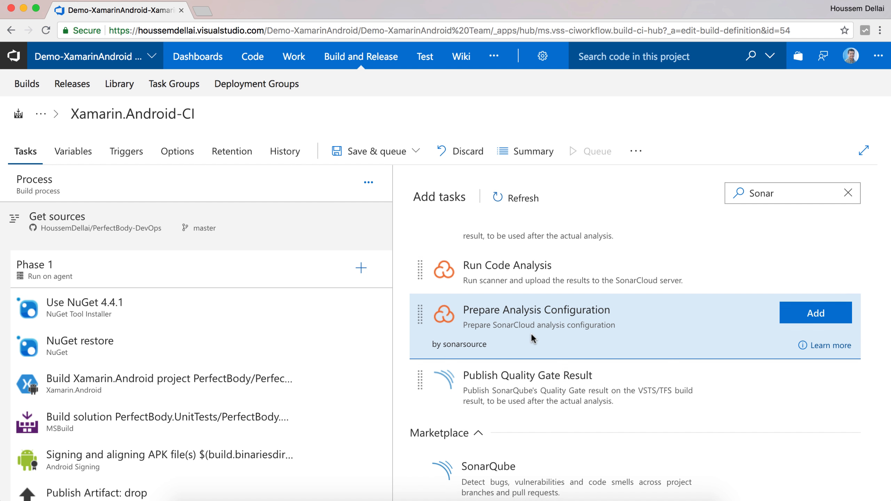
{"action": "scroll", "coordinate": [531, 333], "scroll_direction": "down", "scroll_amount": 6}
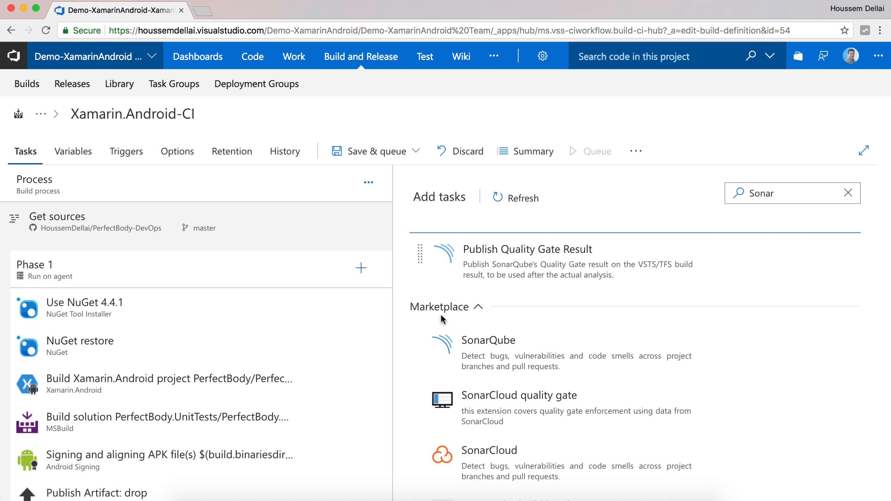
{"action": "left_click", "coordinate": [503, 364]}
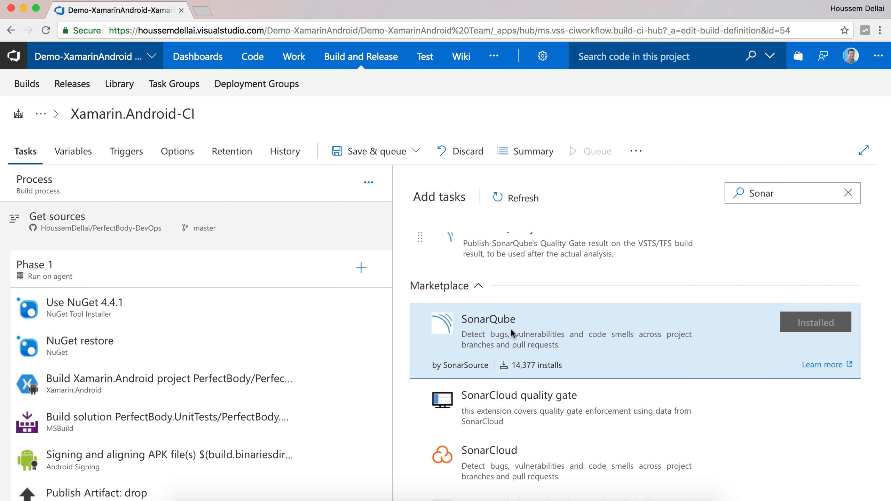
{"action": "left_click", "coordinate": [528, 451]}
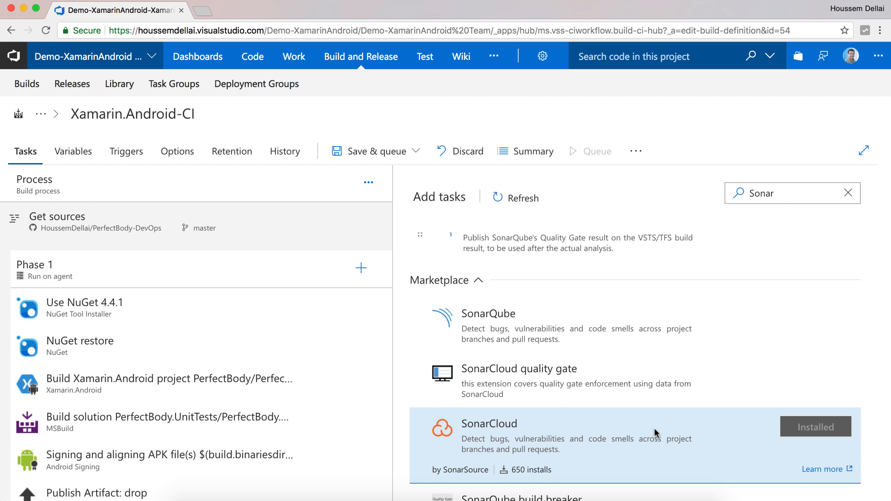
Add the SonarCloud version of the Prepare Analysis Configuration task to Phase 1
{"action": "scroll", "coordinate": [654, 427], "scroll_direction": "up", "scroll_amount": 10}
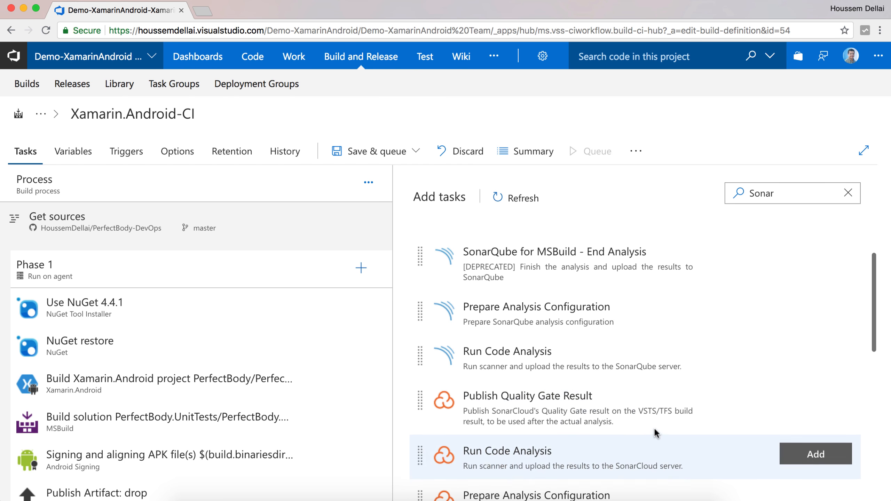
{"action": "scroll", "coordinate": [653, 426], "scroll_direction": "down", "scroll_amount": 3}
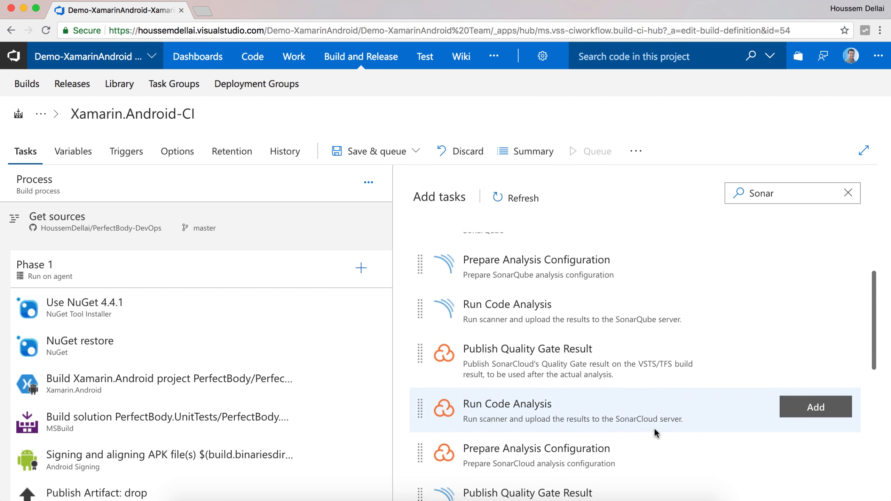
{"action": "scroll", "coordinate": [654, 426], "scroll_direction": "down", "scroll_amount": 4}
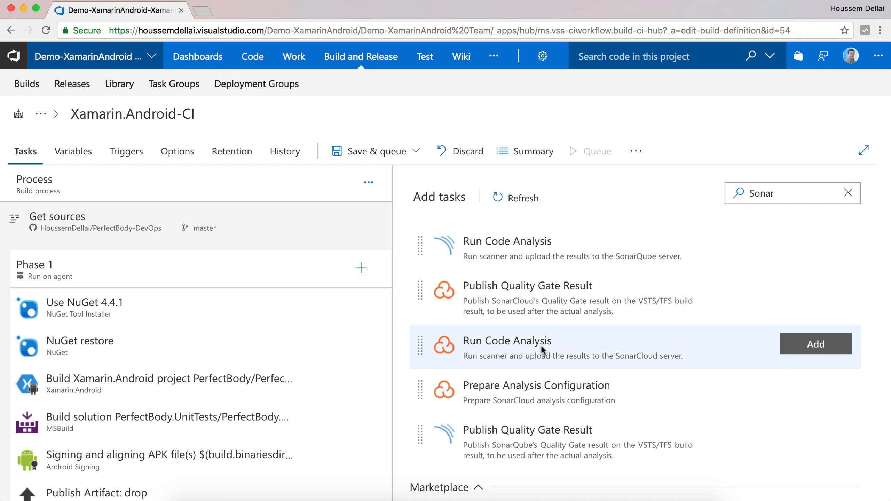
{"action": "left_click", "coordinate": [544, 387]}
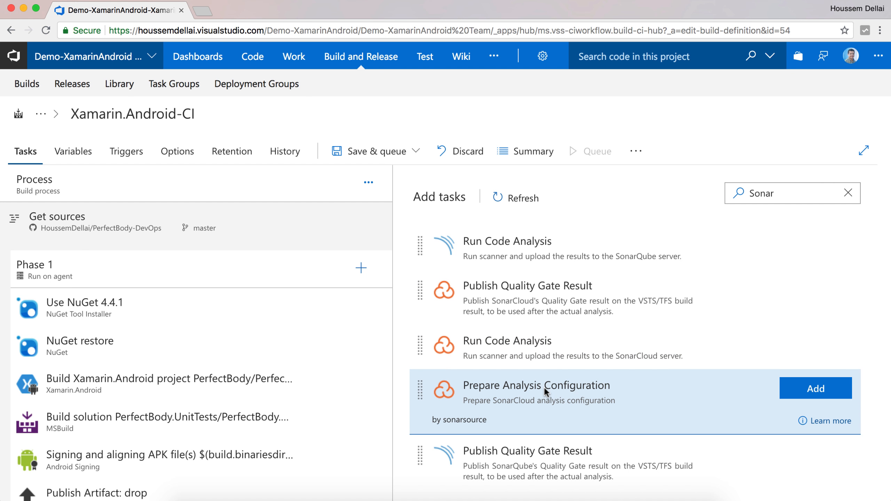
{"action": "scroll", "coordinate": [544, 387], "scroll_direction": "down", "scroll_amount": 1}
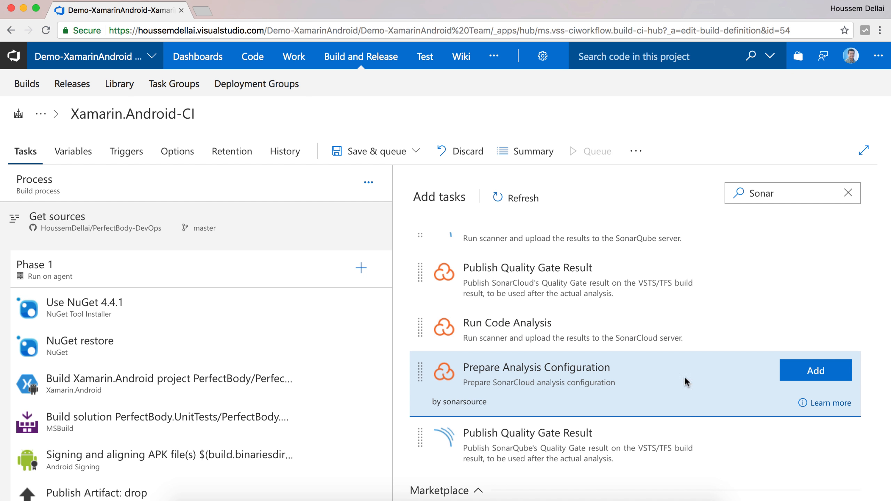
{"action": "left_click", "coordinate": [816, 370]}
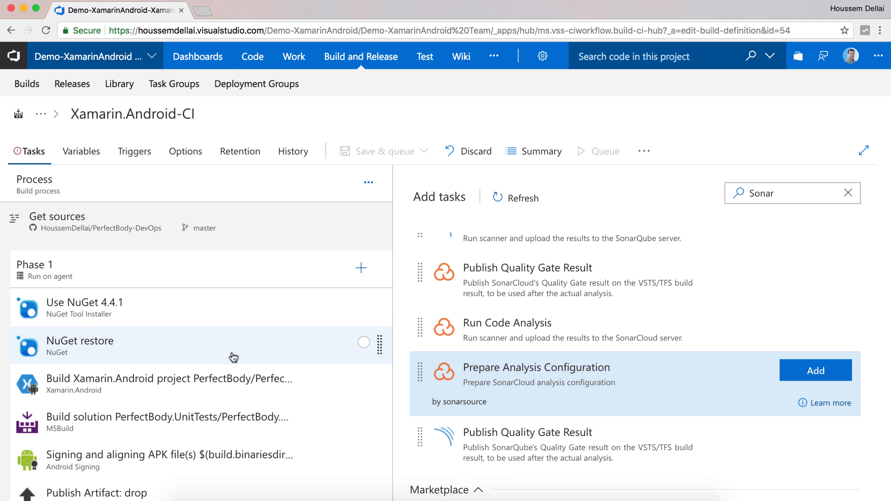
Move the Prepare analysis on SonarCloud task between NuGet restore and the Build Xamarin.Android project task
{"action": "scroll", "coordinate": [233, 358], "scroll_direction": "down", "scroll_amount": 2}
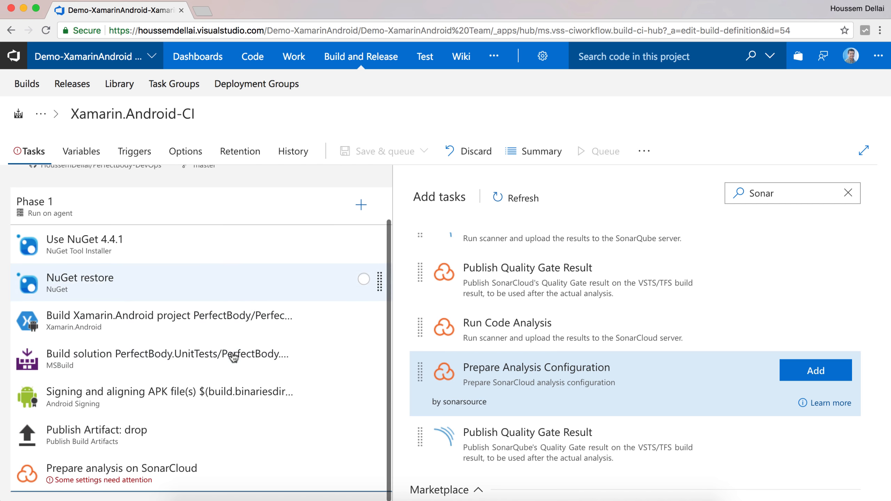
{"action": "left_click", "coordinate": [212, 475]}
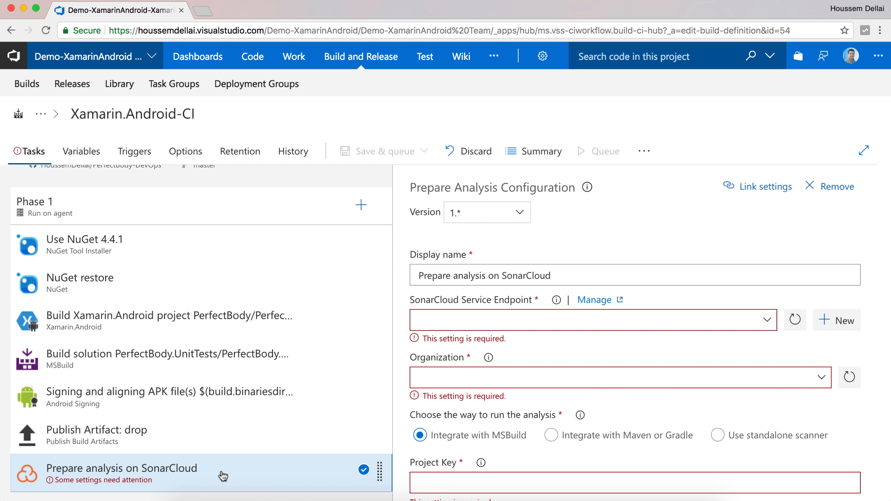
{"action": "left_click_drag", "start_coordinate": [219, 481], "coordinate": [217, 300]}
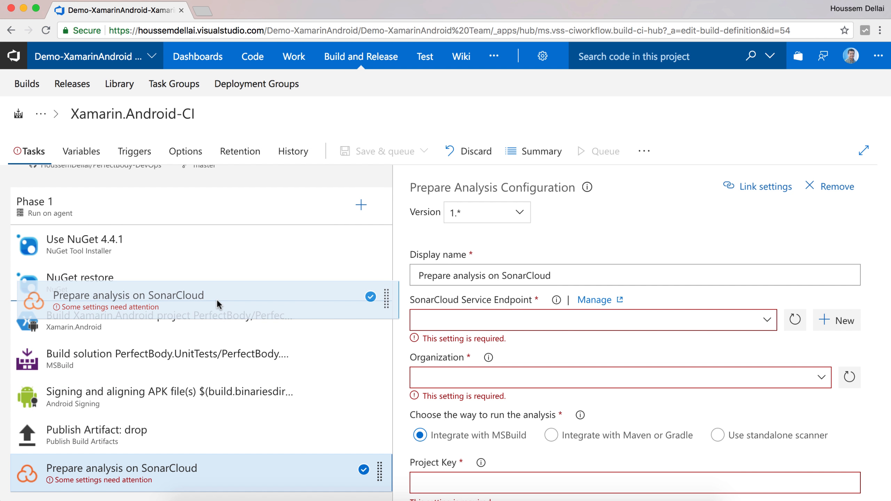
{"action": "scroll", "coordinate": [218, 305], "scroll_direction": "down", "scroll_amount": 2}
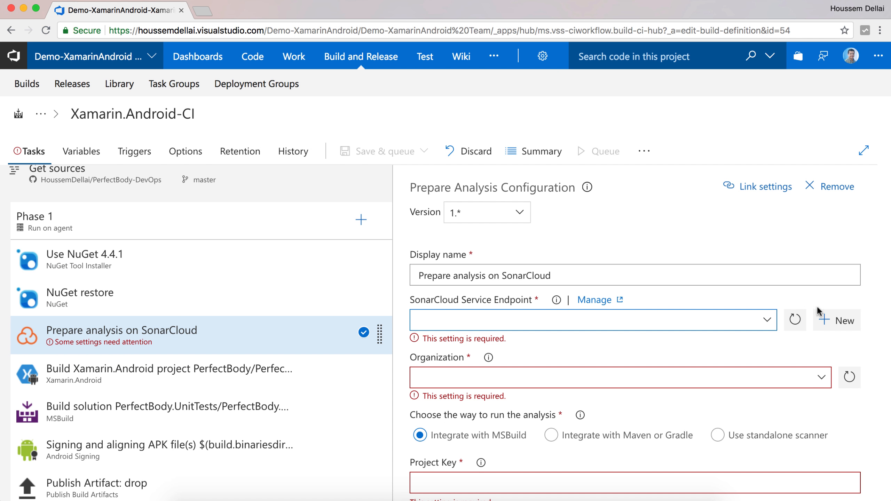
Start a new SonarCloud service endpoint for the task and name the connection SonarCloudConnection
{"action": "left_click", "coordinate": [831, 332]}
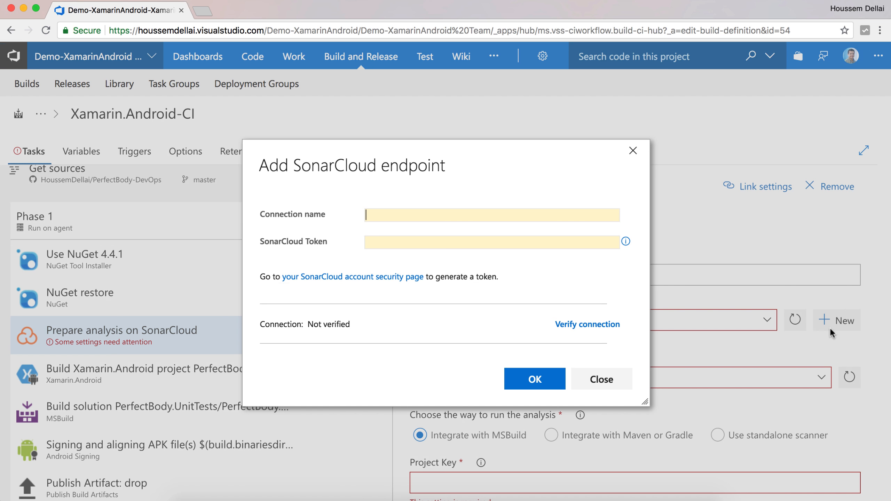
{"action": "left_click", "coordinate": [381, 216]}
{"action": "type", "text": "Sona"}
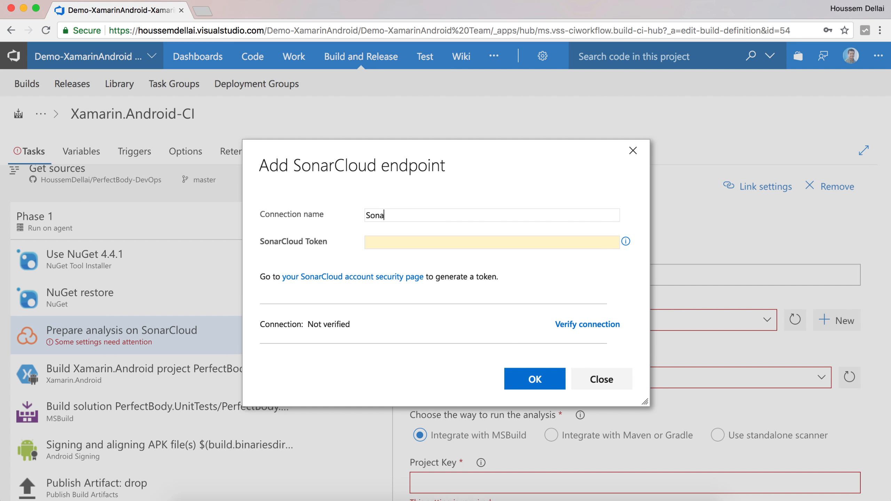
{"action": "type", "text": "rCloudConnection"}
Open the SonarCloud account security page from the endpoint dialog in a separate browser tab and review the Tokens section
{"action": "left_click", "coordinate": [382, 243]}
{"action": "left_click", "coordinate": [351, 245]}
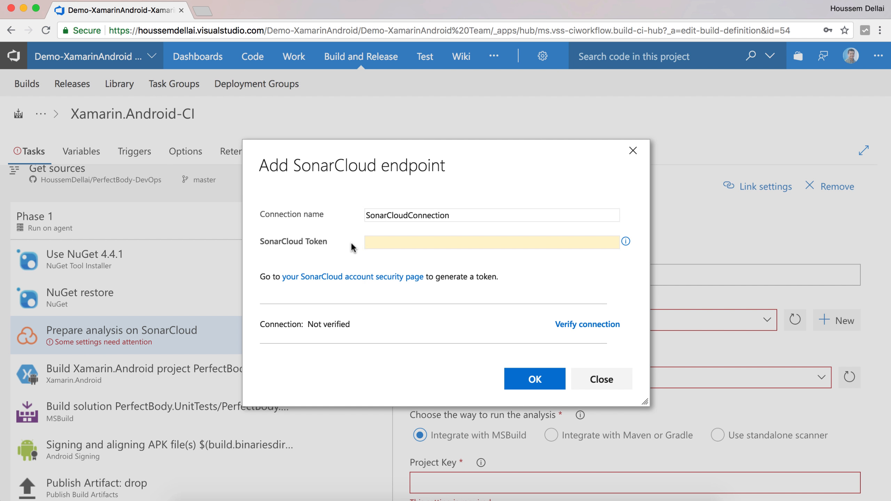
{"action": "left_click", "coordinate": [625, 241]}
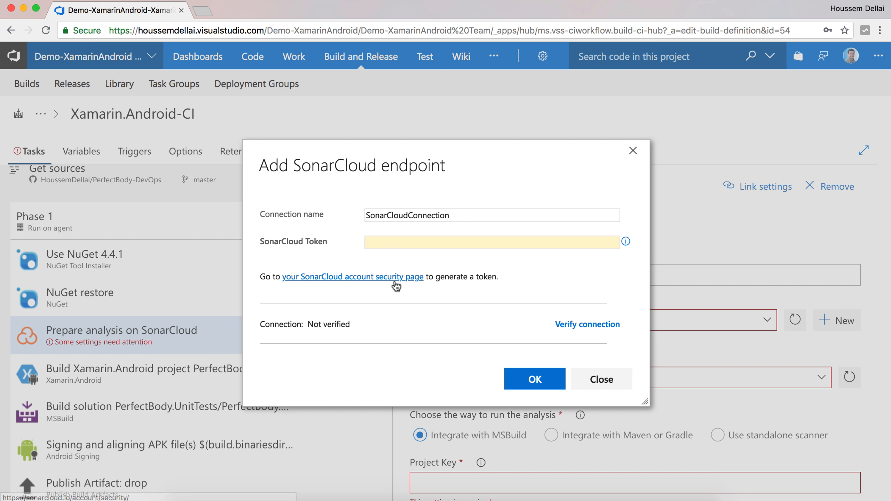
{"action": "right_click", "coordinate": [369, 283]}
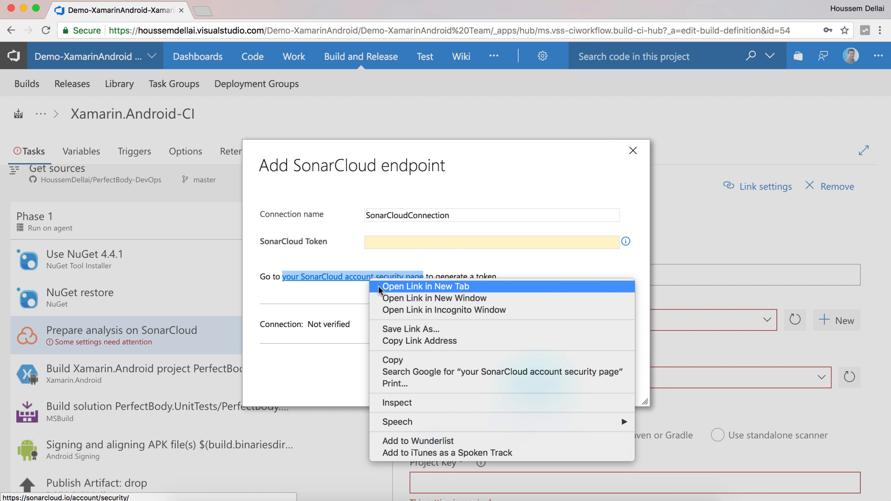
{"action": "left_click", "coordinate": [420, 287]}
{"action": "left_click", "coordinate": [233, 11]}
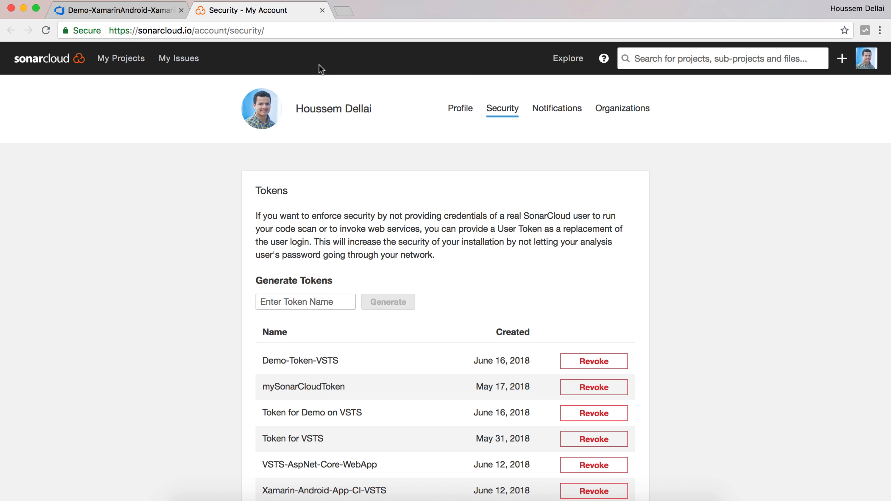
{"action": "scroll", "coordinate": [326, 234], "scroll_direction": "down", "scroll_amount": 2}
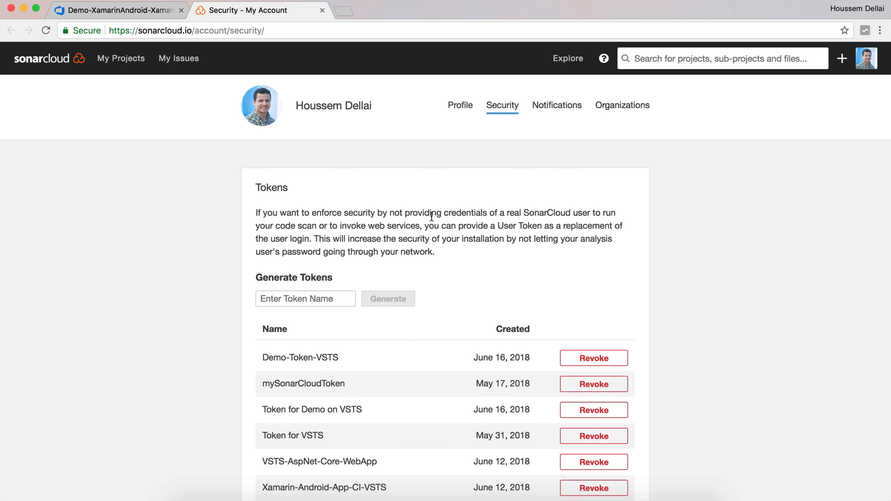
{"action": "scroll", "coordinate": [431, 215], "scroll_direction": "down", "scroll_amount": 5}
{"action": "scroll", "coordinate": [432, 216], "scroll_direction": "up", "scroll_amount": 5}
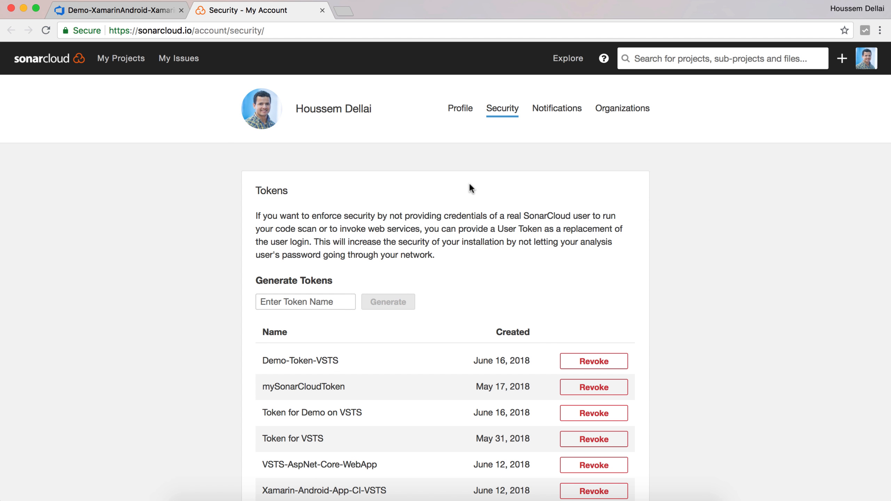
Start analyzing a new SonarCloud project under the existing personal organization without the github suffix
{"action": "left_click", "coordinate": [841, 58]}
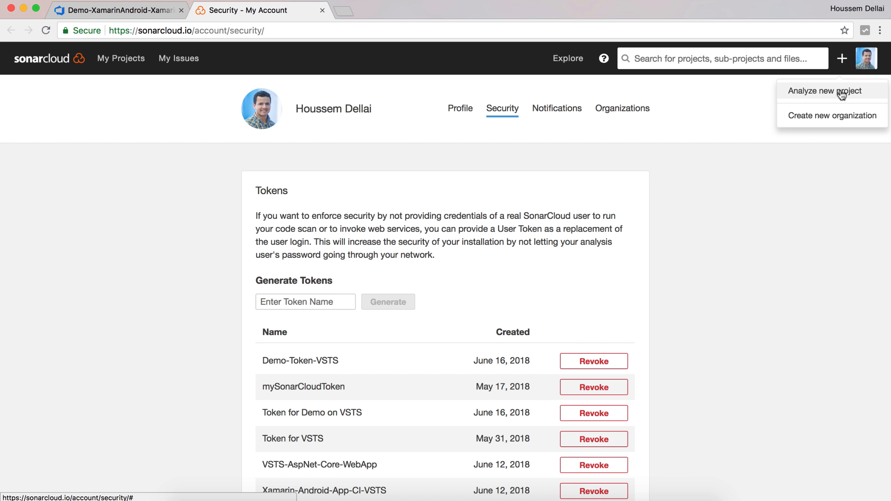
{"action": "left_click", "coordinate": [841, 91]}
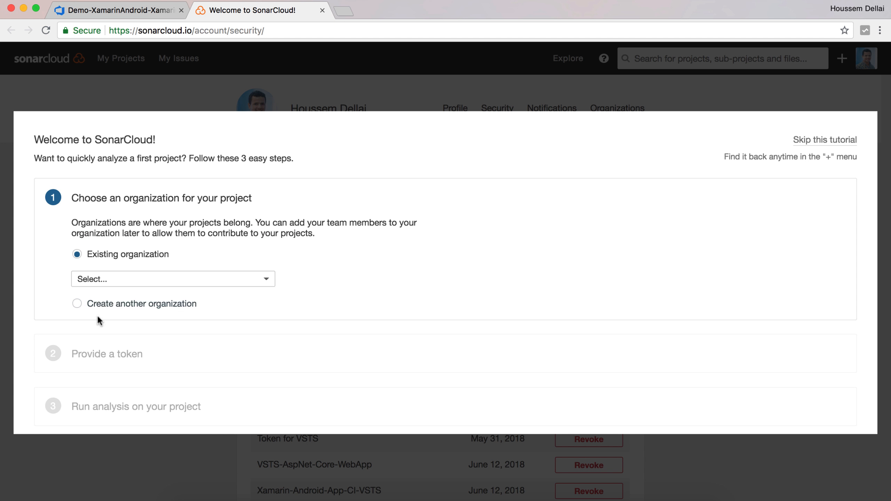
{"action": "left_click", "coordinate": [115, 278]}
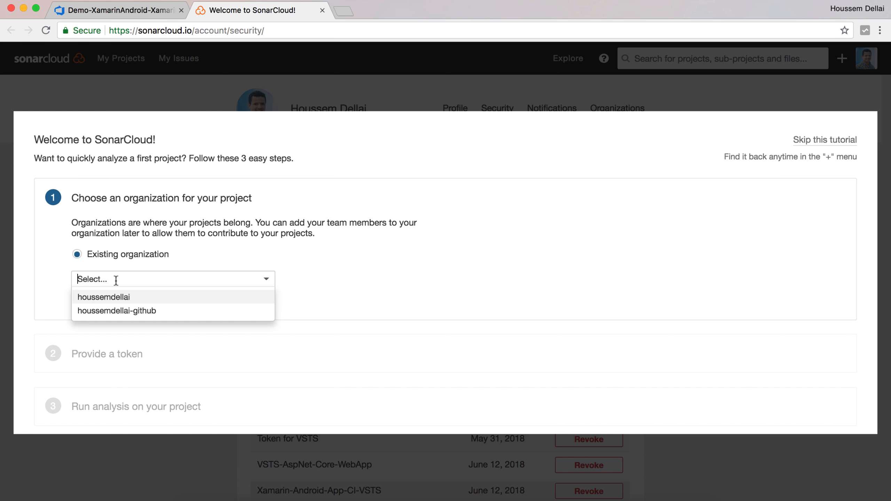
{"action": "left_click", "coordinate": [120, 299]}
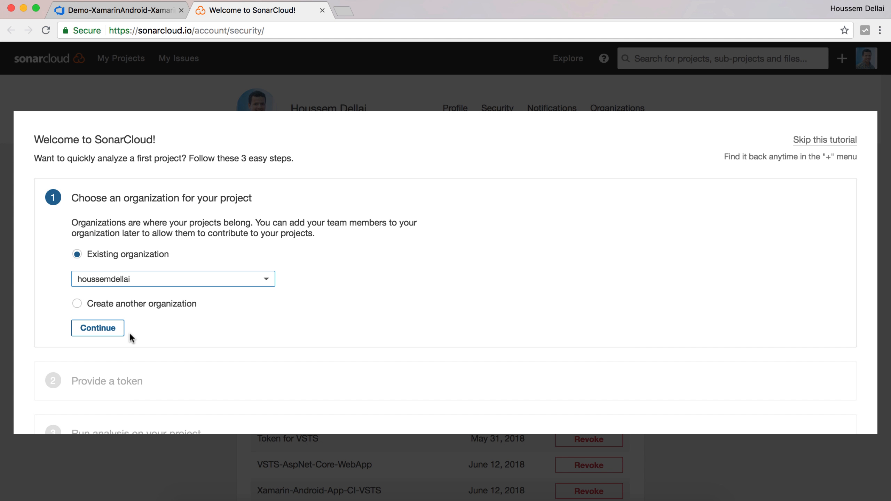
{"action": "left_click", "coordinate": [113, 332]}
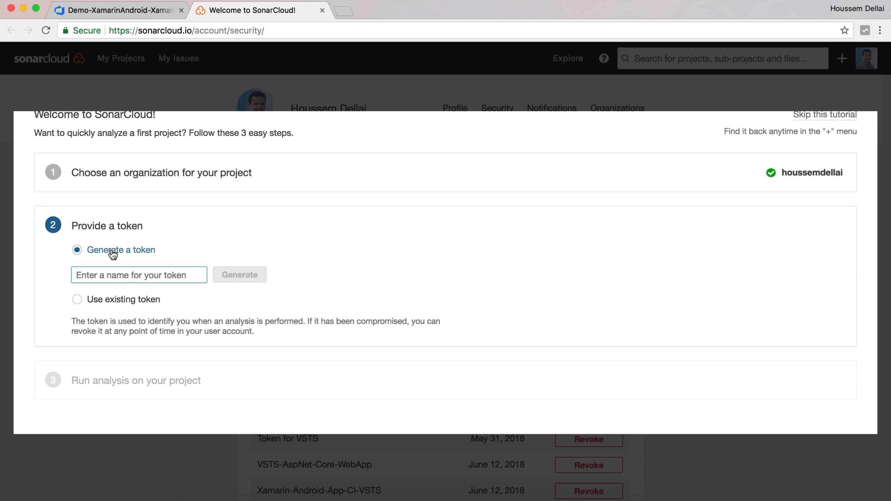
Generate a token named "VSTS-Token for Xamarin", copy its value, and continue to the project analysis setup
{"action": "type", "text": "VSTS"}
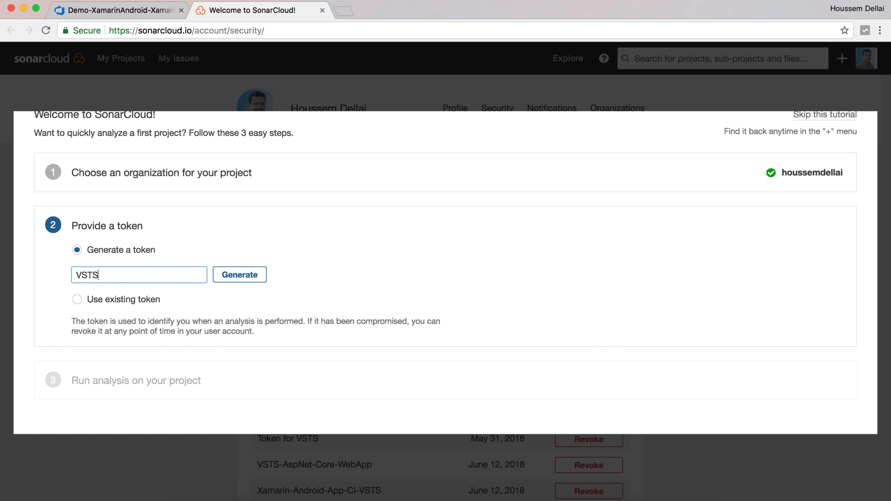
{"action": "type", "text": "-Token for Xamarin"}
{"action": "left_click", "coordinate": [234, 279]}
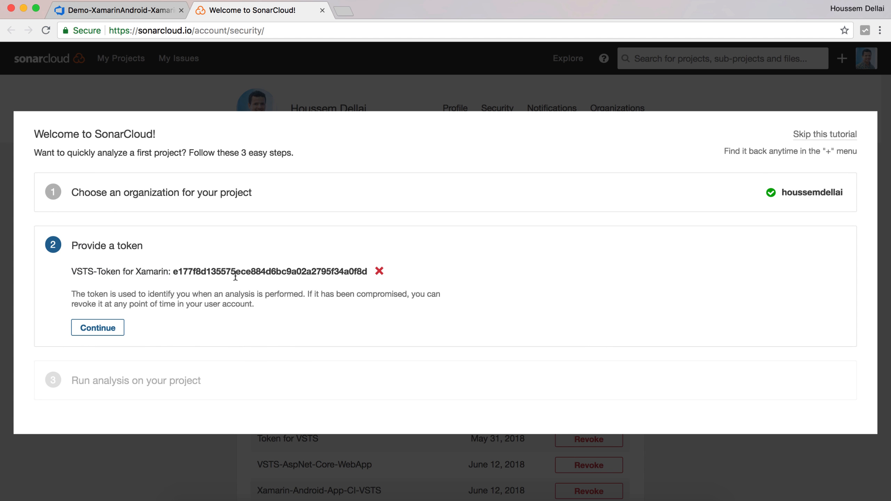
{"action": "double_click", "coordinate": [259, 268]}
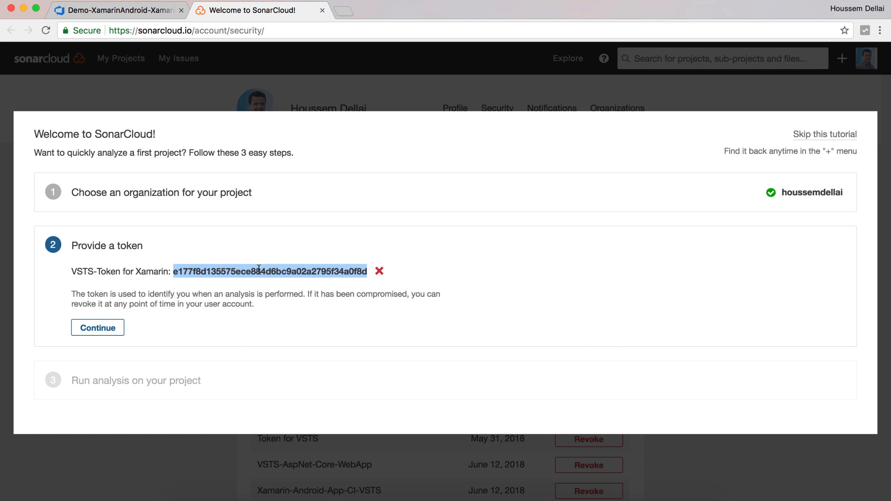
{"action": "right_click", "coordinate": [269, 269]}
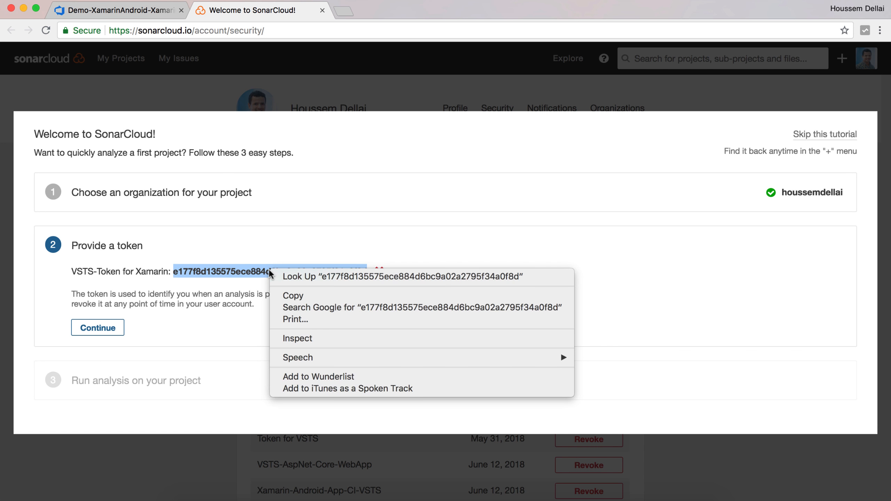
{"action": "left_click", "coordinate": [293, 297]}
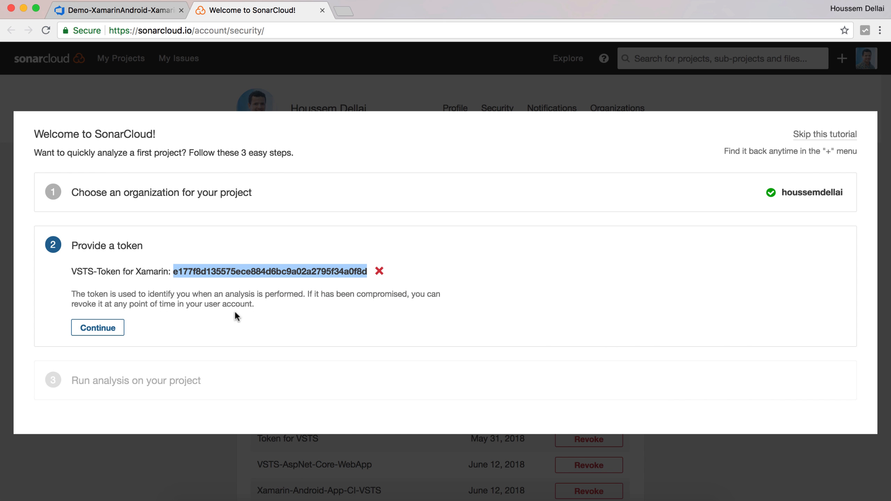
{"action": "left_click", "coordinate": [108, 329]}
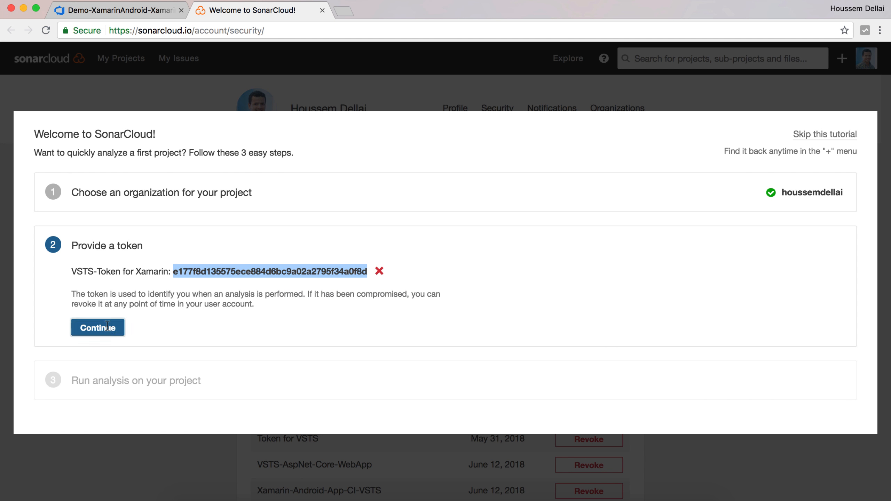
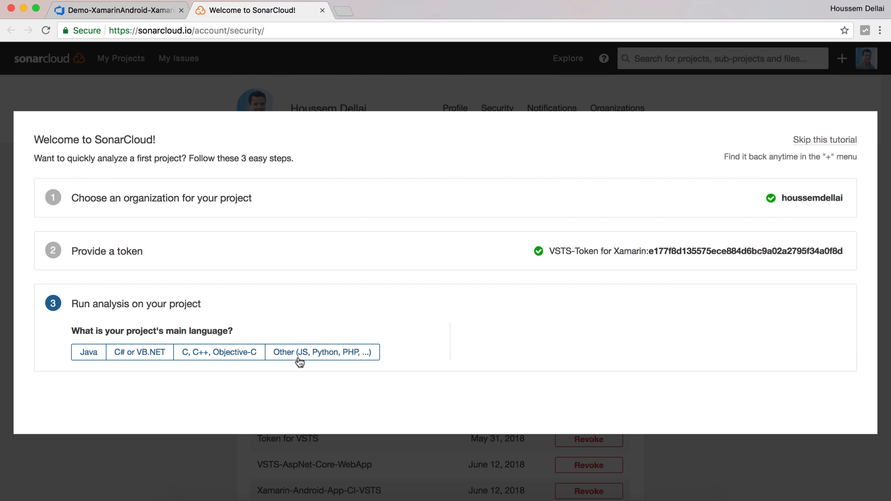
Set the project's main language to C# or VB.NET and define the unique project key as Xamarin.Android.Demo
{"action": "left_click", "coordinate": [137, 354]}
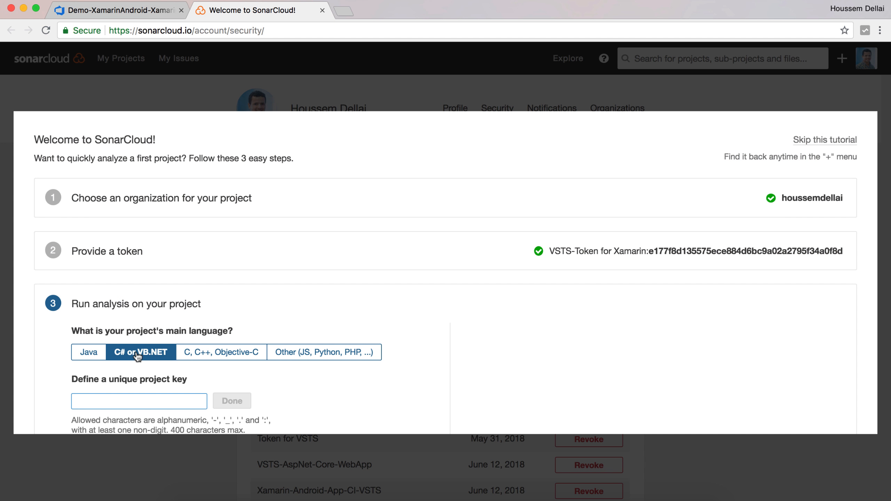
{"action": "scroll", "coordinate": [137, 355], "scroll_direction": "down", "scroll_amount": 3}
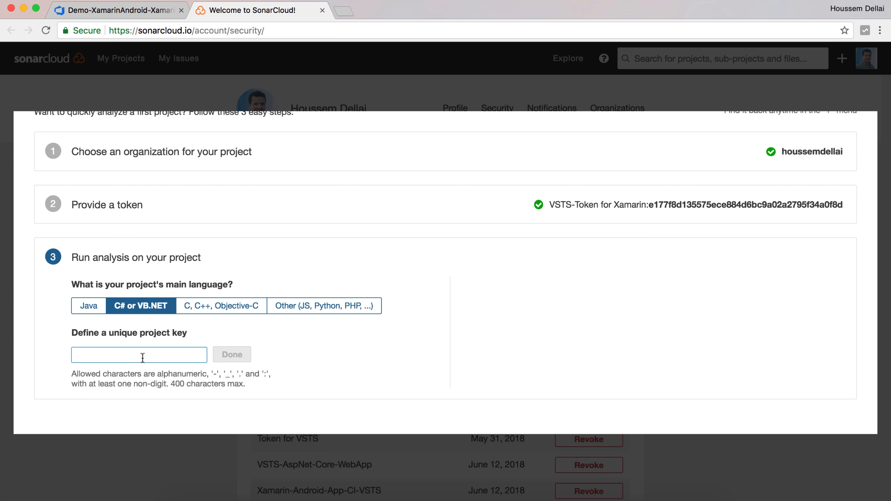
{"action": "type", "text": "Xamari"}
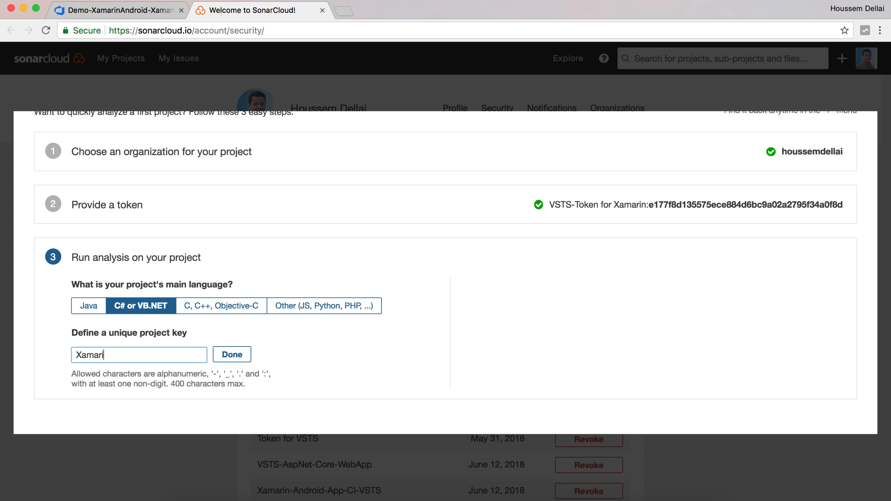
{"action": "type", "text": "n.Android.Demo"}
{"action": "left_click", "coordinate": [224, 356]}
{"action": "scroll", "coordinate": [262, 343], "scroll_direction": "down", "scroll_amount": 3}
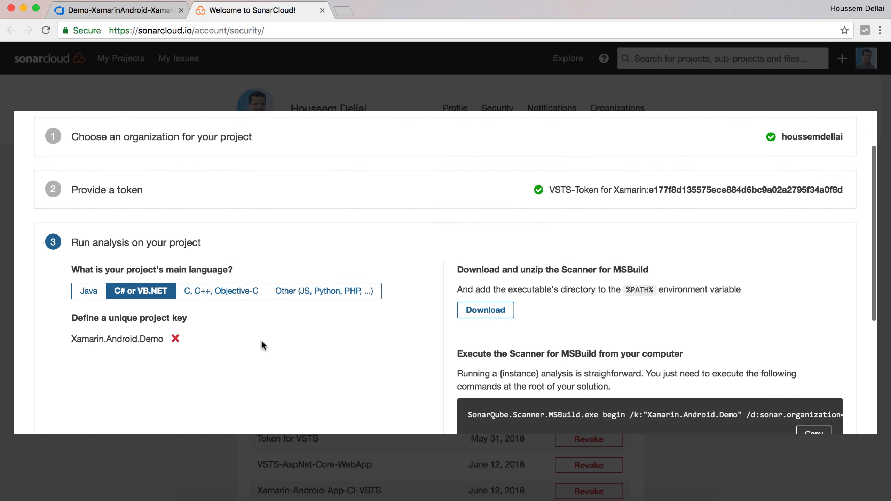
Reopen the Provide a token section and copy the generated token value again
{"action": "scroll", "coordinate": [262, 342], "scroll_direction": "up", "scroll_amount": 3}
{"action": "scroll", "coordinate": [260, 339], "scroll_direction": "up", "scroll_amount": 3}
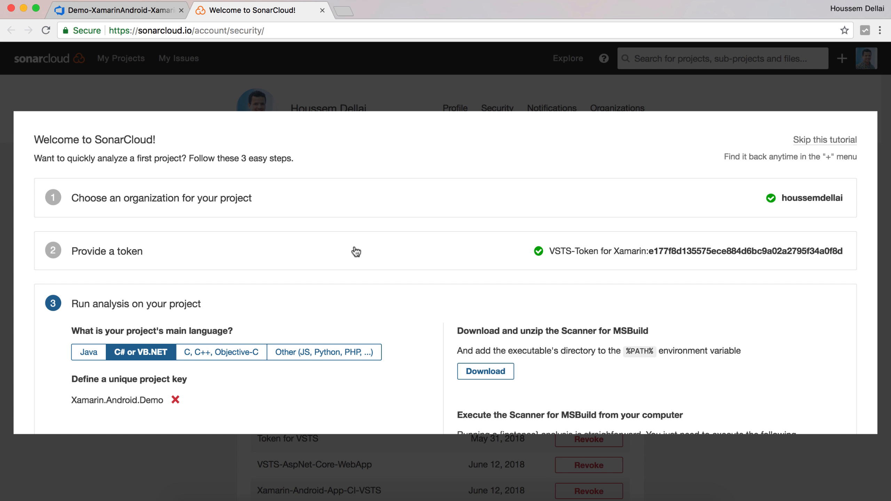
{"action": "left_click", "coordinate": [669, 253]}
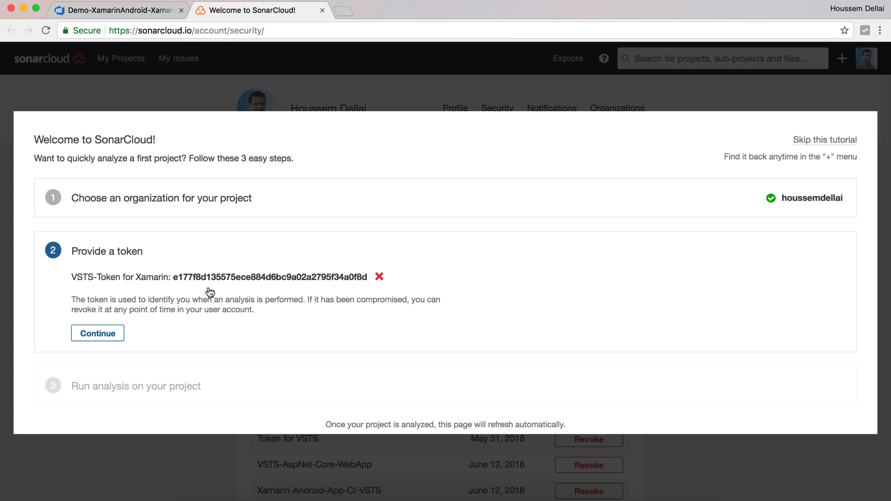
{"action": "left_click_drag", "start_coordinate": [172, 280], "coordinate": [367, 279]}
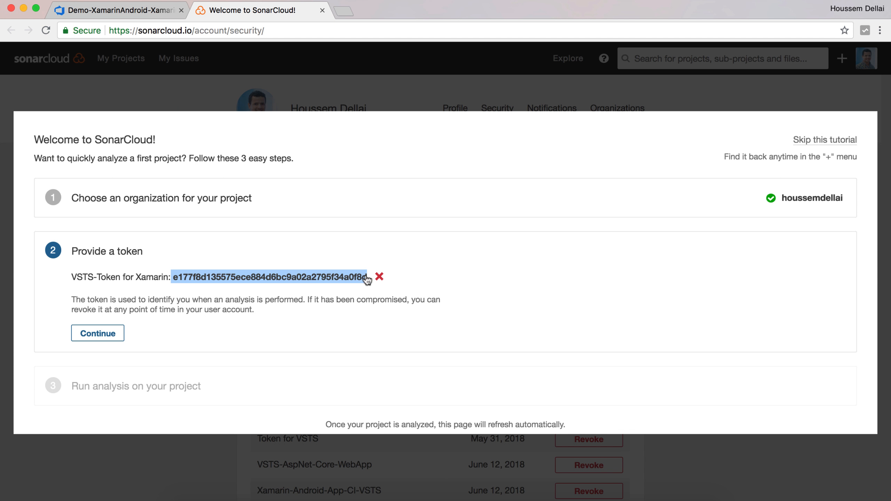
{"action": "left_click", "coordinate": [355, 280]}
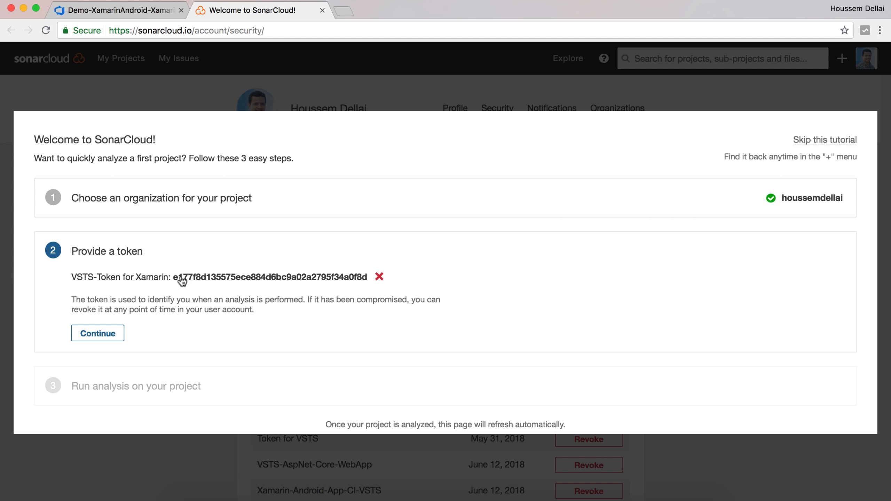
{"action": "left_click_drag", "start_coordinate": [176, 280], "coordinate": [367, 281]}
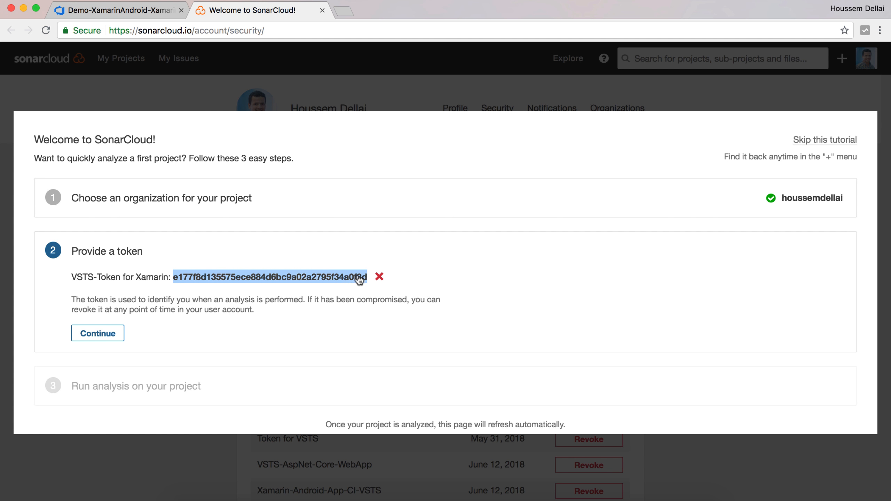
{"action": "right_click", "coordinate": [344, 279]}
{"action": "left_click", "coordinate": [373, 300]}
Back in the VSTS build definition, paste the SonarCloud token, verify and add the endpoint, and let the browser save the password
{"action": "left_click", "coordinate": [149, 14]}
{"action": "left_click", "coordinate": [399, 242]}
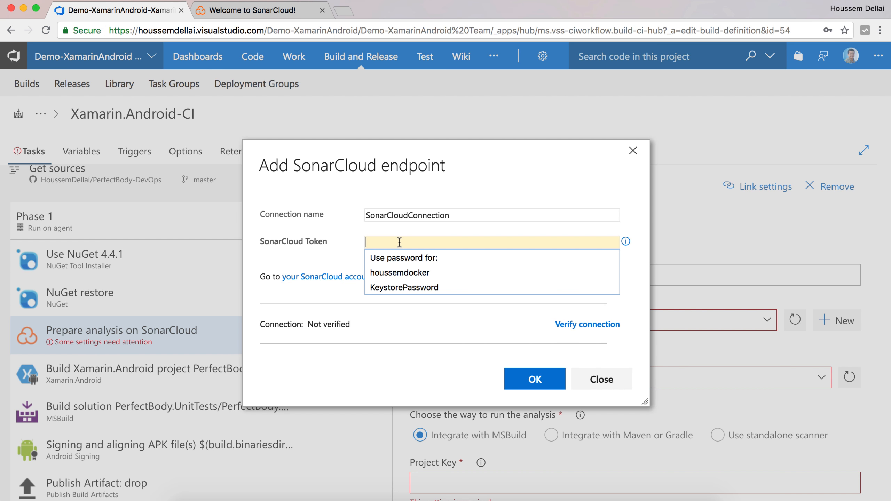
{"action": "key", "text": "super+v"}
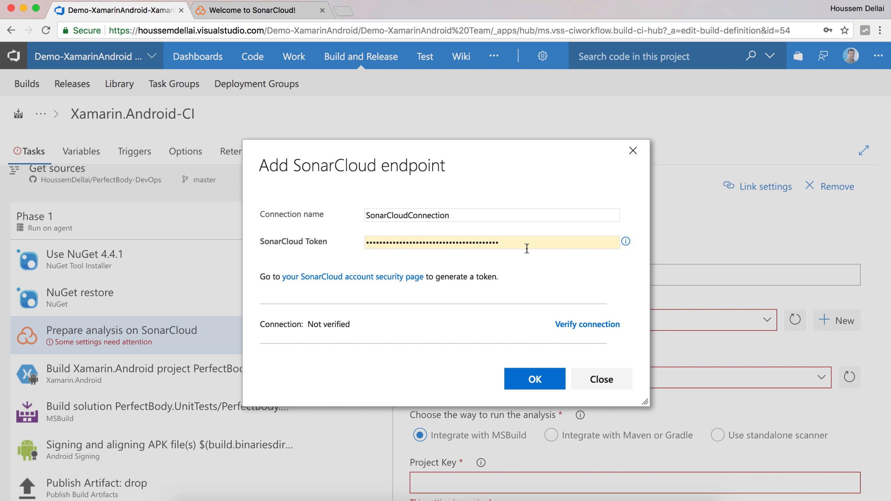
{"action": "left_click", "coordinate": [570, 324]}
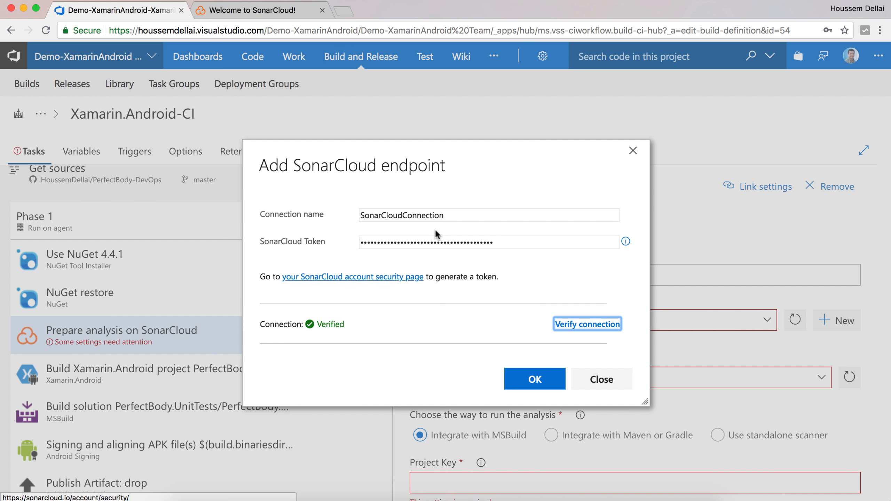
{"action": "left_click", "coordinate": [526, 379]}
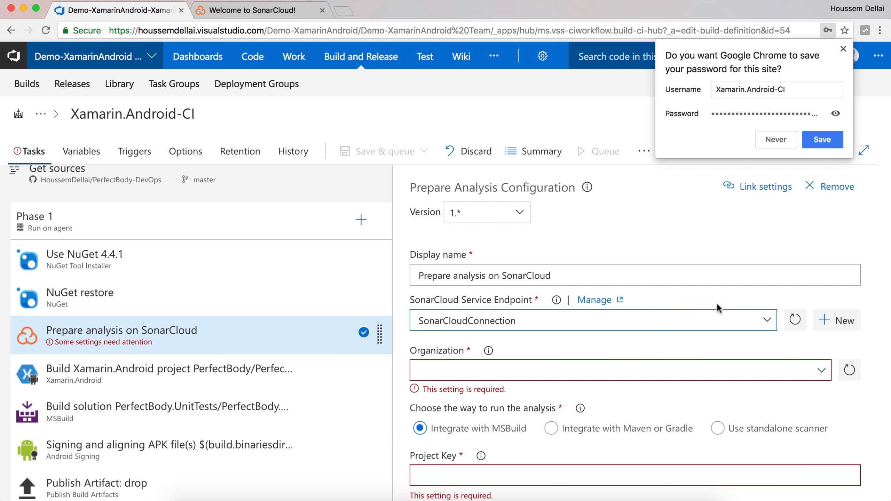
{"action": "left_click", "coordinate": [819, 142]}
Set the Prepare analysis task's Organization to the personal SonarCloud organization without the github suffix
{"action": "scroll", "coordinate": [764, 341], "scroll_direction": "down", "scroll_amount": 2}
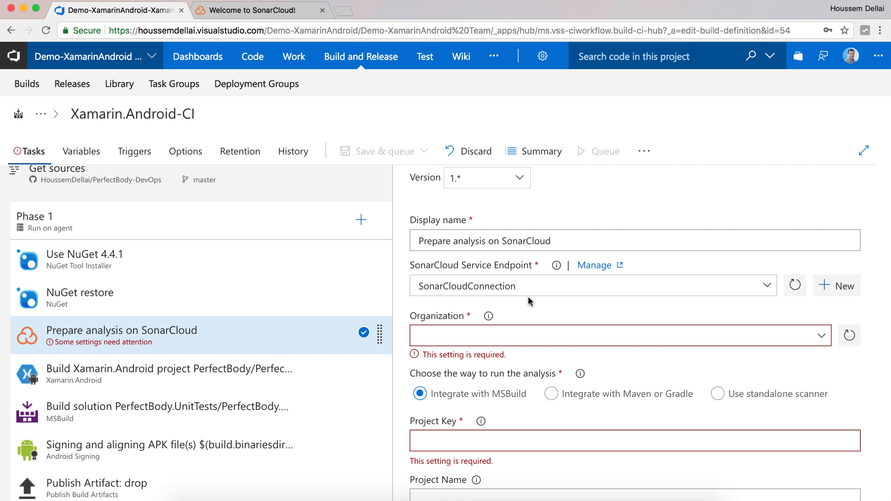
{"action": "scroll", "coordinate": [528, 297], "scroll_direction": "down", "scroll_amount": 2}
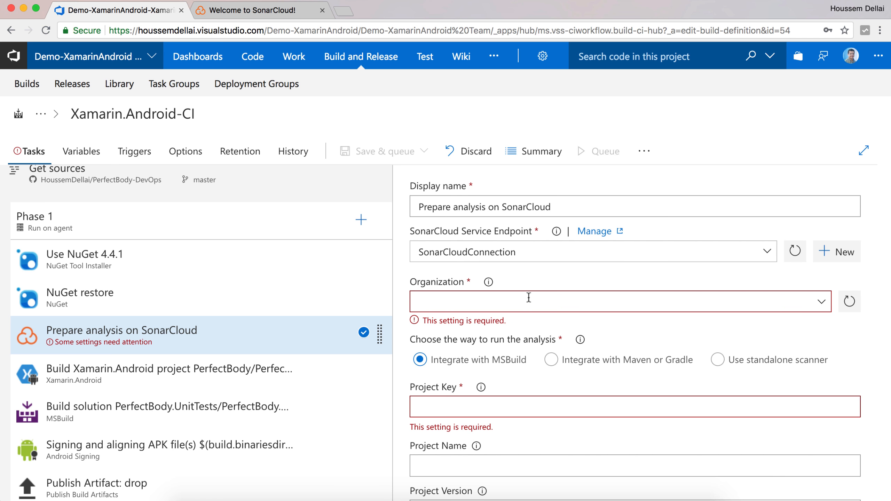
{"action": "left_click", "coordinate": [821, 304]}
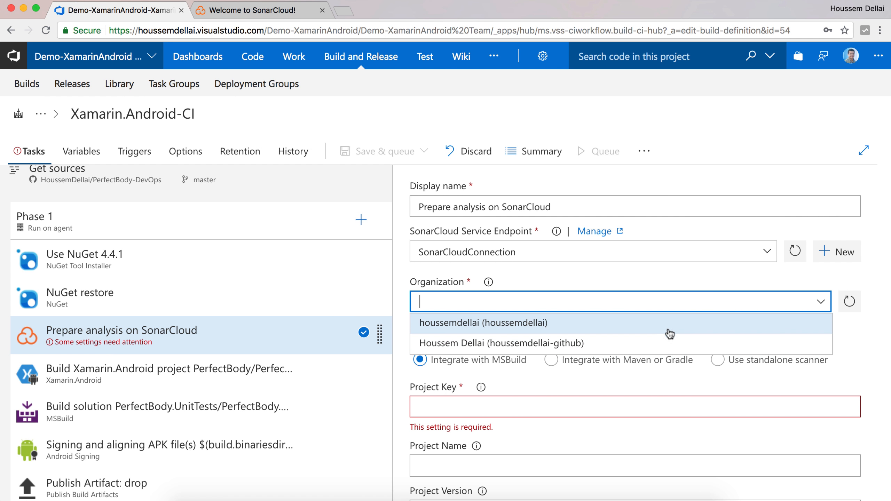
{"action": "left_click", "coordinate": [659, 328]}
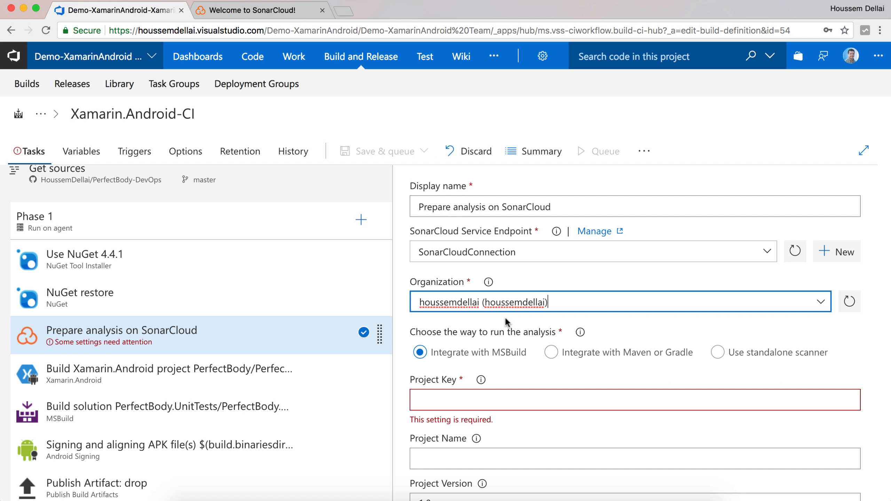
Switch to SonarCloud and continue its tutorial to the Run analysis on your project section with the MSBuild scanner commands
{"action": "scroll", "coordinate": [505, 321], "scroll_direction": "down", "scroll_amount": 3}
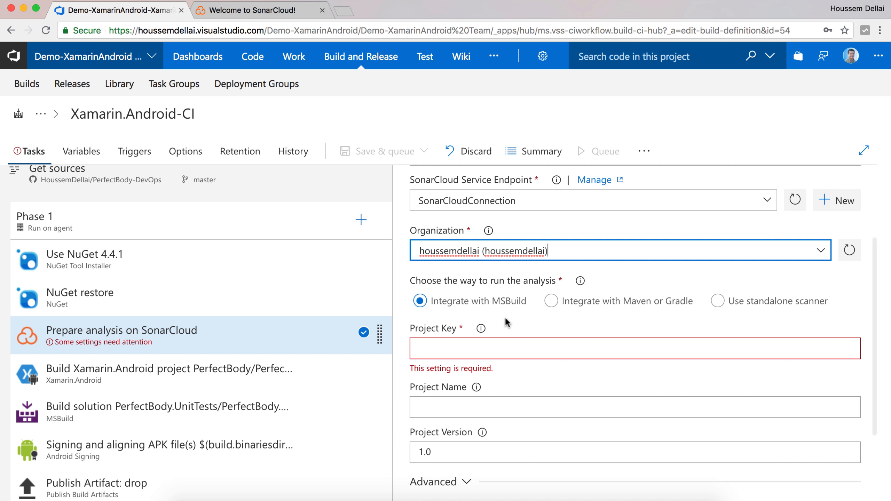
{"action": "scroll", "coordinate": [505, 321], "scroll_direction": "down", "scroll_amount": 1}
{"action": "left_click", "coordinate": [499, 329]}
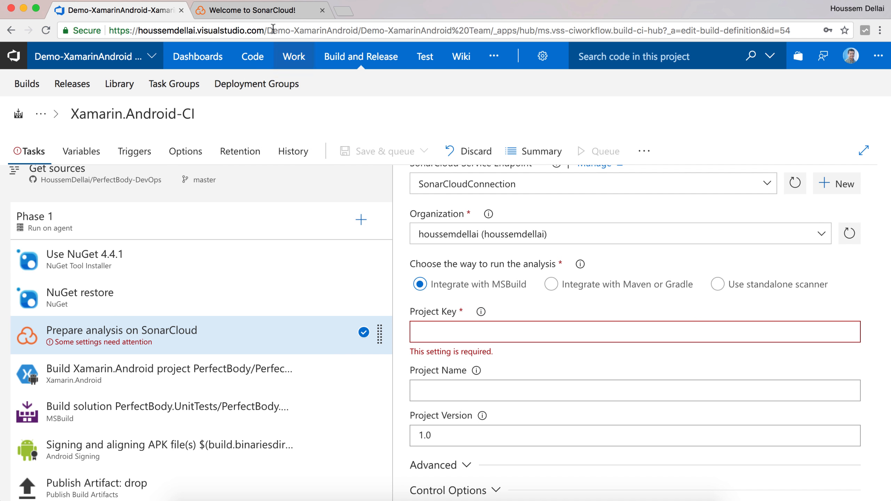
{"action": "left_click", "coordinate": [263, 14]}
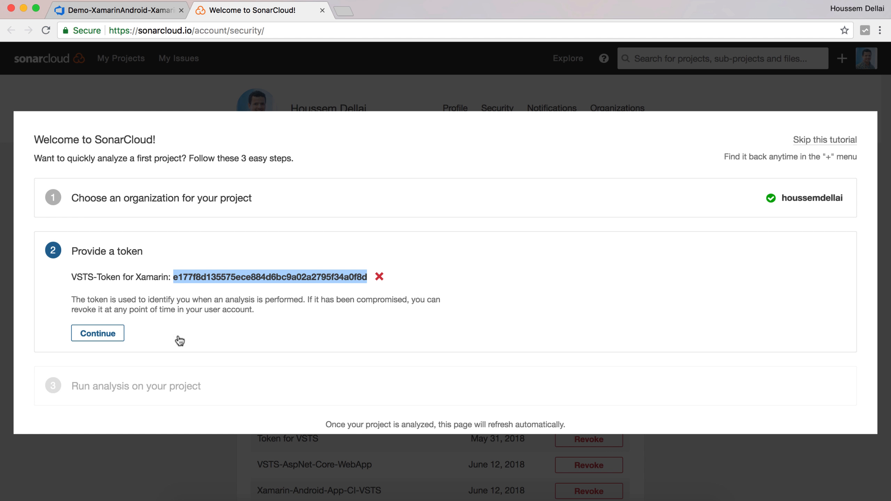
{"action": "left_click", "coordinate": [121, 381]}
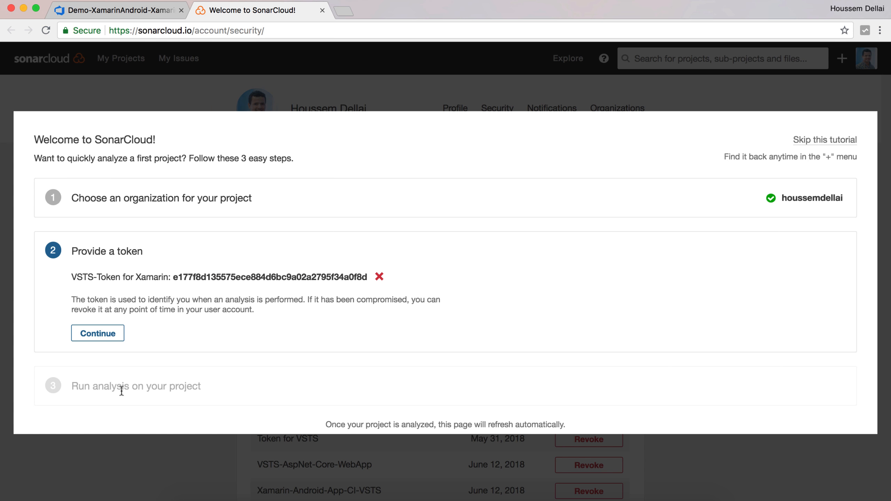
{"action": "triple_click", "coordinate": [129, 389]}
{"action": "left_click", "coordinate": [202, 394]}
{"action": "left_click", "coordinate": [104, 331]}
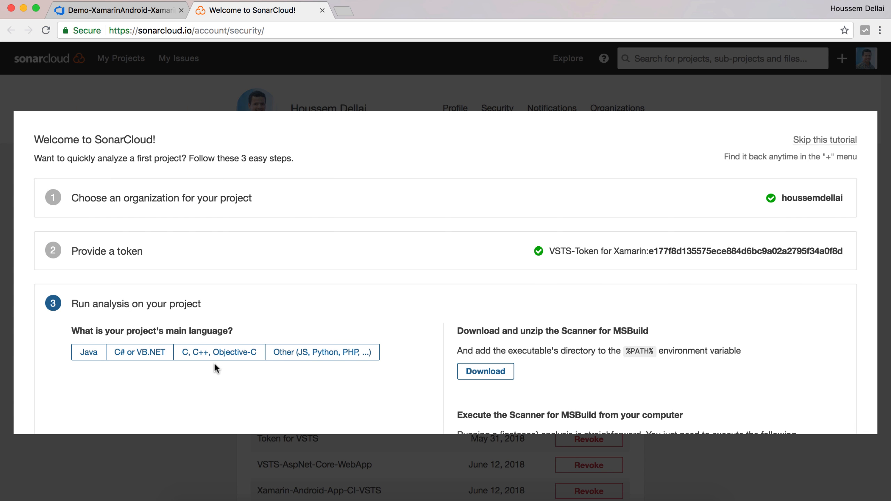
{"action": "scroll", "coordinate": [214, 362], "scroll_direction": "down", "scroll_amount": 2}
{"action": "scroll", "coordinate": [213, 362], "scroll_direction": "up", "scroll_amount": 2}
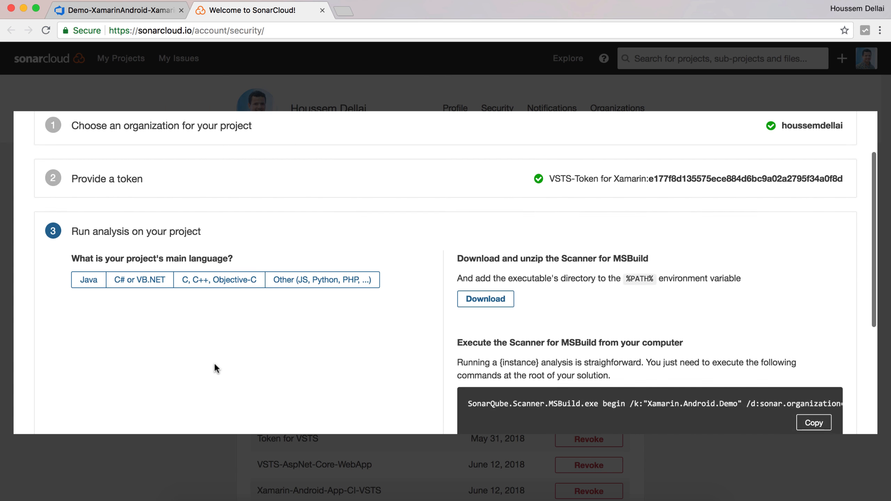
{"action": "scroll", "coordinate": [216, 368], "scroll_direction": "down", "scroll_amount": 3}
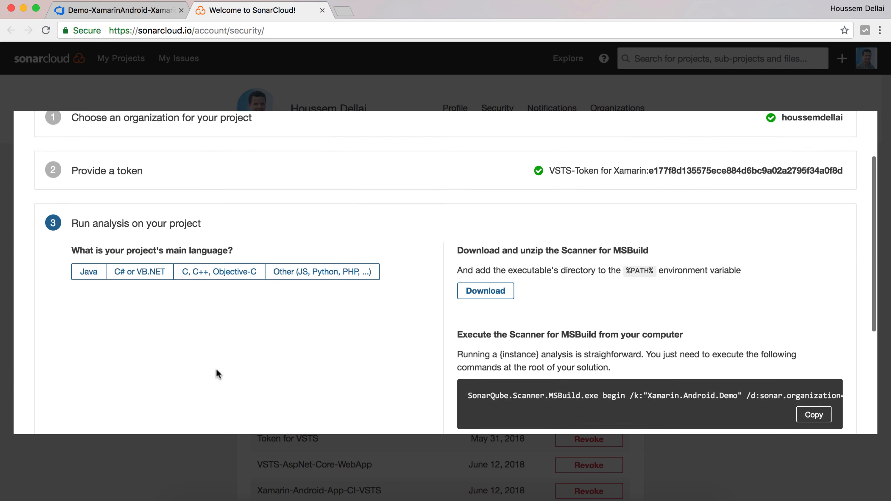
{"action": "scroll", "coordinate": [217, 369], "scroll_direction": "down", "scroll_amount": 1}
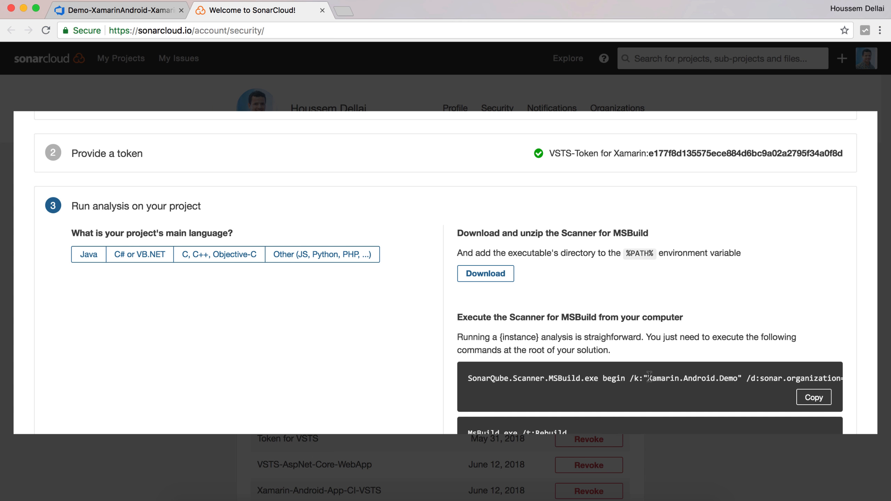
Copy the project key Xamarin.Android.Demo from the scanner's begin command
{"action": "left_click_drag", "start_coordinate": [648, 376], "coordinate": [720, 371]}
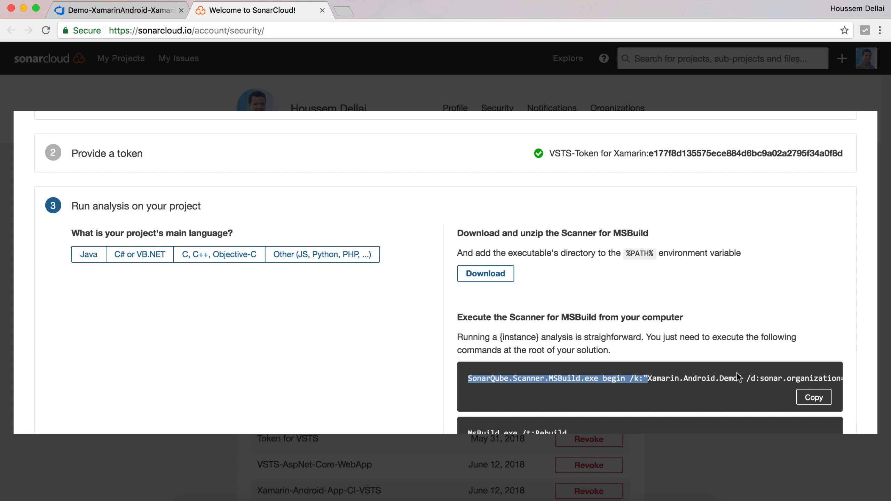
{"action": "double_click", "coordinate": [736, 378]}
{"action": "right_click", "coordinate": [737, 373]}
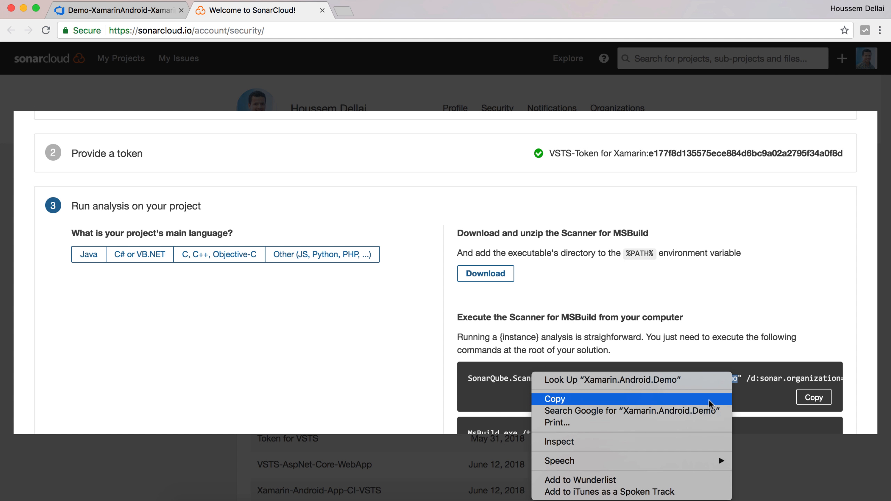
{"action": "left_click", "coordinate": [703, 399]}
Back in the VSTS build definition, set the Prepare analysis task's Project Key to Xamarin.Android.Demo
{"action": "left_click", "coordinate": [150, 14]}
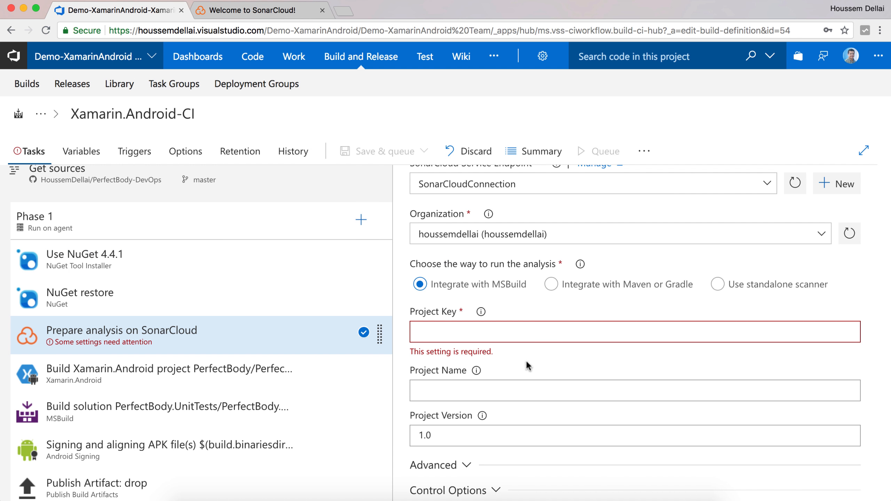
{"action": "key", "text": "super+v"}
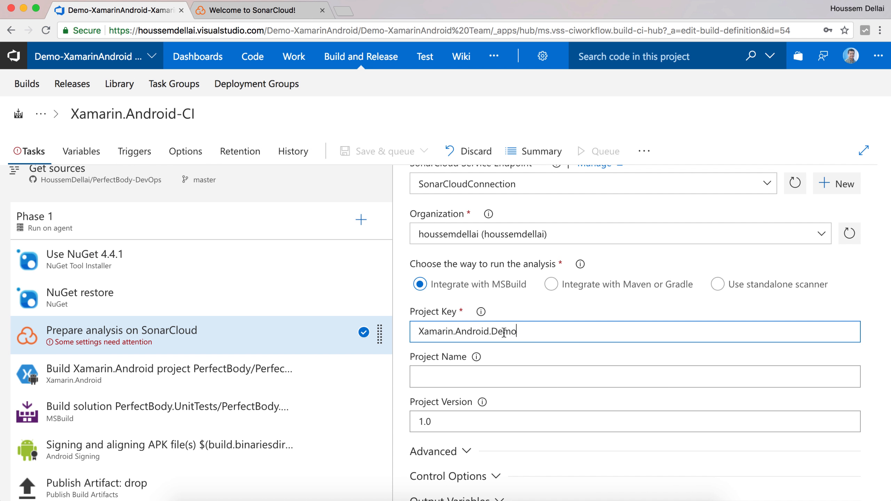
{"action": "scroll", "coordinate": [503, 354], "scroll_direction": "down", "scroll_amount": 1}
{"action": "scroll", "coordinate": [504, 352], "scroll_direction": "down", "scroll_amount": 2}
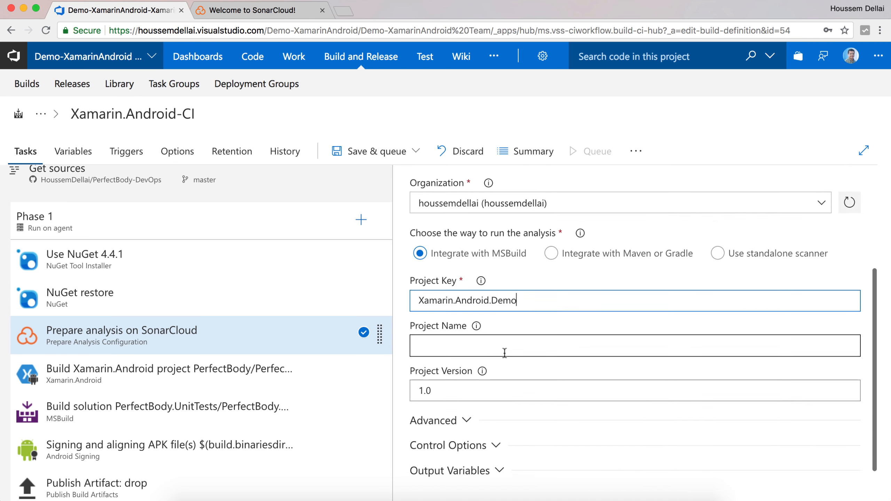
{"action": "scroll", "coordinate": [504, 352], "scroll_direction": "up", "scroll_amount": 5}
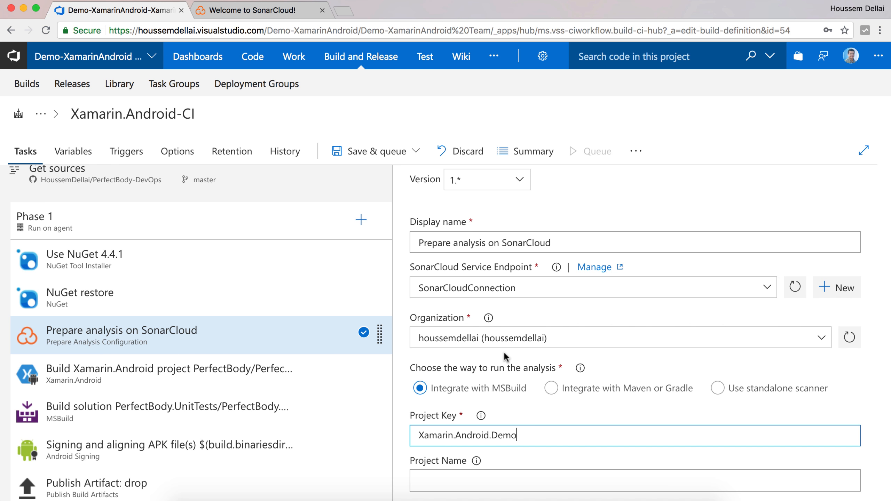
{"action": "scroll", "coordinate": [316, 375], "scroll_direction": "down", "scroll_amount": 1}
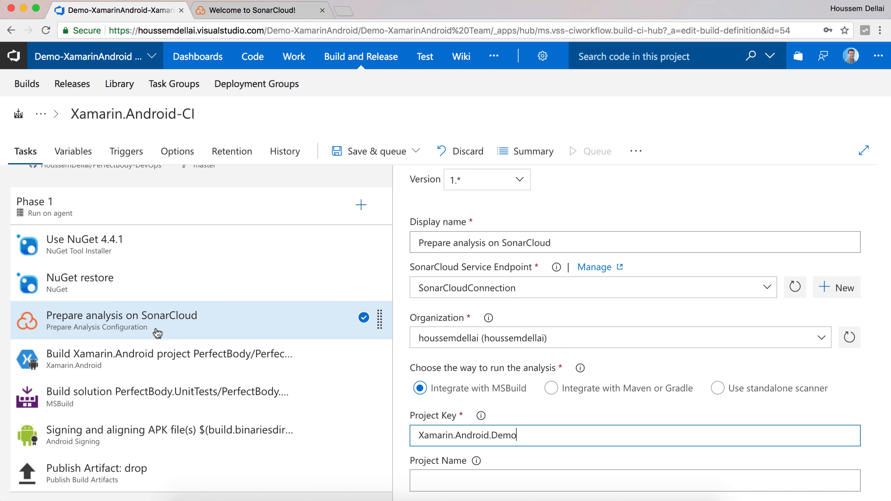
Search the tasks for "sonar" and add the SonarCloud Run Code Analysis task to Phase 1
{"action": "left_click", "coordinate": [360, 210]}
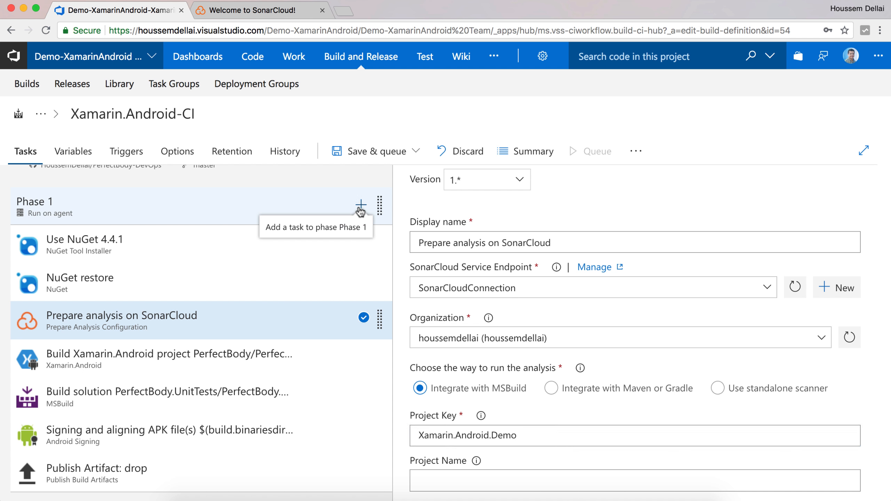
{"action": "left_click", "coordinate": [360, 210]}
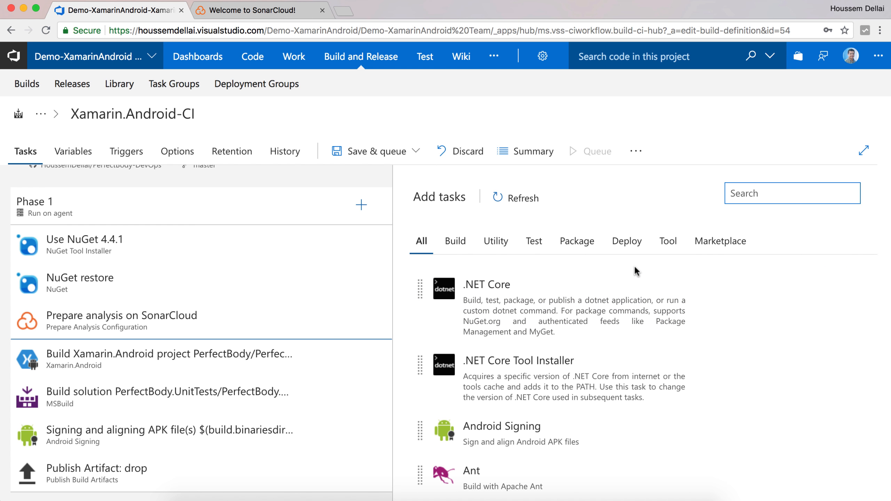
{"action": "type", "text": "sonar"}
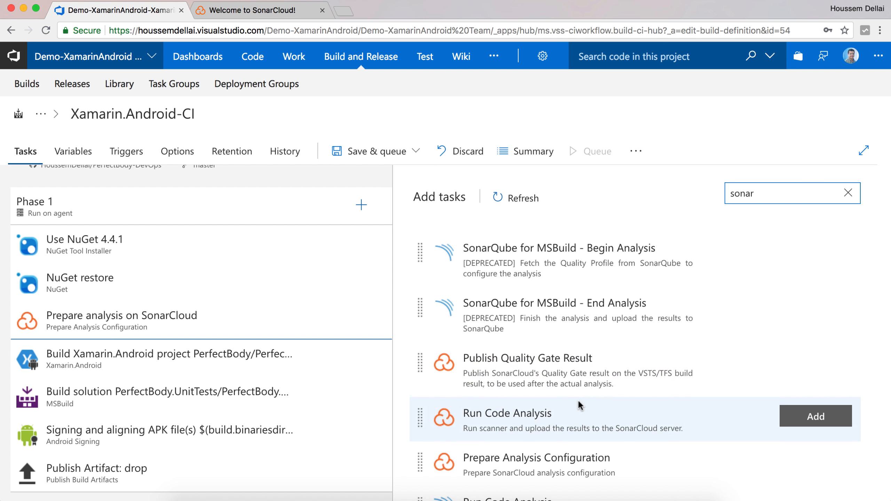
{"action": "scroll", "coordinate": [581, 406], "scroll_direction": "down", "scroll_amount": 1}
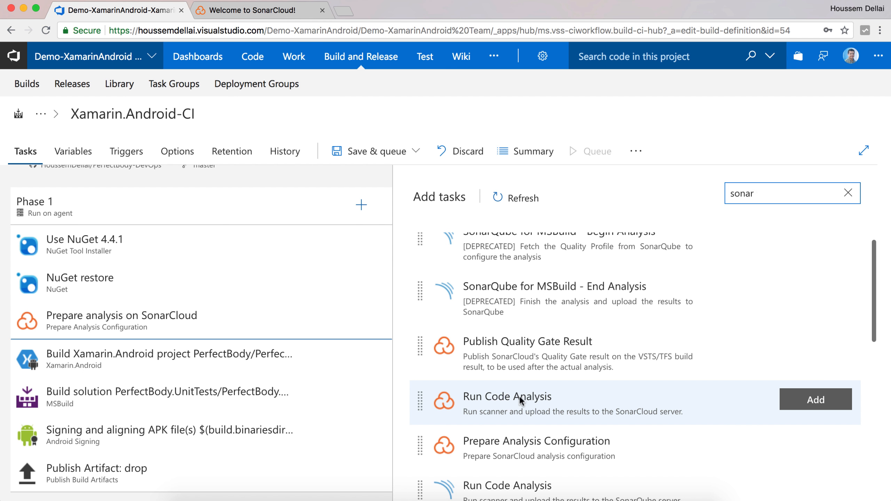
{"action": "left_click", "coordinate": [837, 406]}
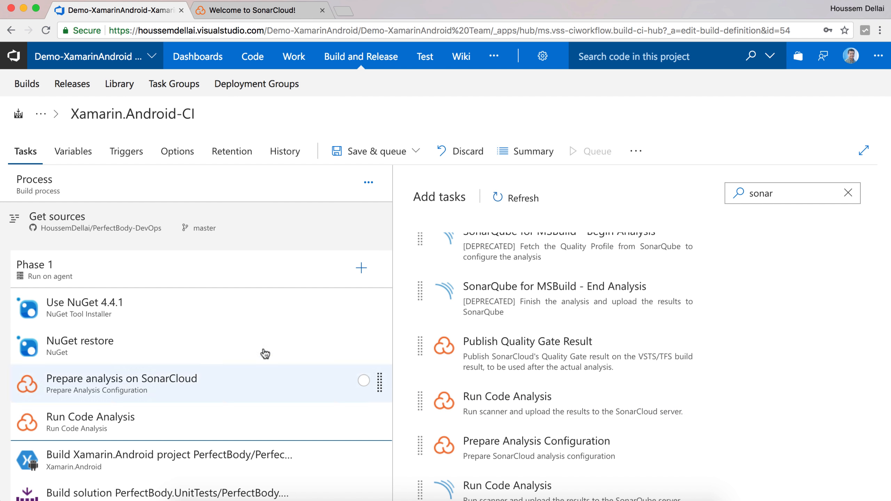
Move the Run Code Analysis task directly below the Build solution PerfectBody.UnitTests task
{"action": "scroll", "coordinate": [174, 418], "scroll_direction": "down", "scroll_amount": 3}
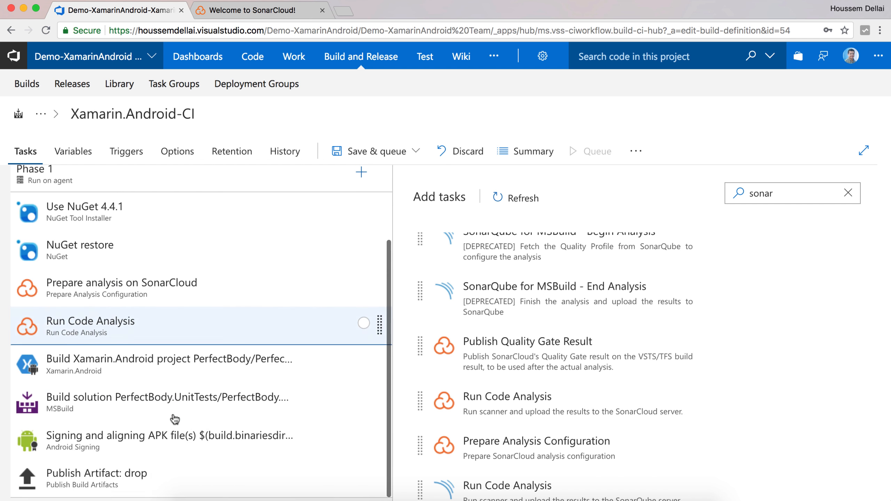
{"action": "left_click", "coordinate": [176, 327]}
{"action": "left_click_drag", "start_coordinate": [160, 322], "coordinate": [152, 410]}
{"action": "scroll", "coordinate": [198, 424], "scroll_direction": "down", "scroll_amount": 3}
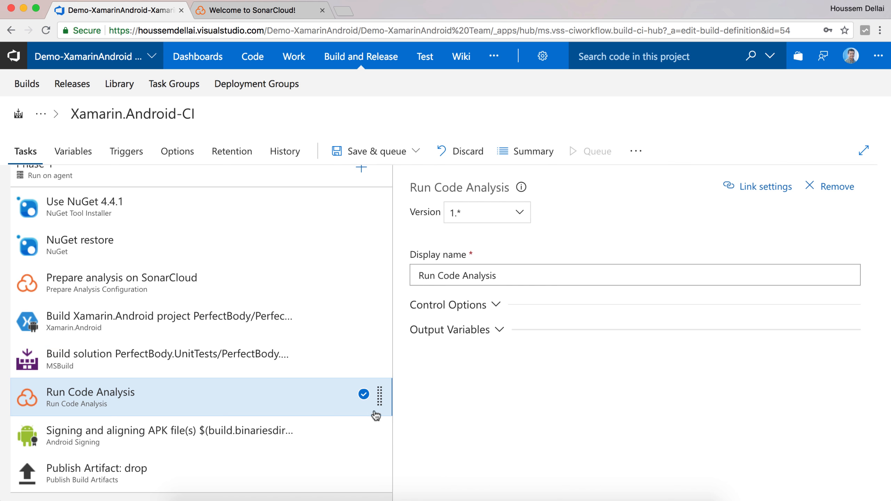
Add the SonarCloud Publish Quality Gate Result task right after Run Code Analysis and open its settings
{"action": "scroll", "coordinate": [273, 358], "scroll_direction": "up", "scroll_amount": 1}
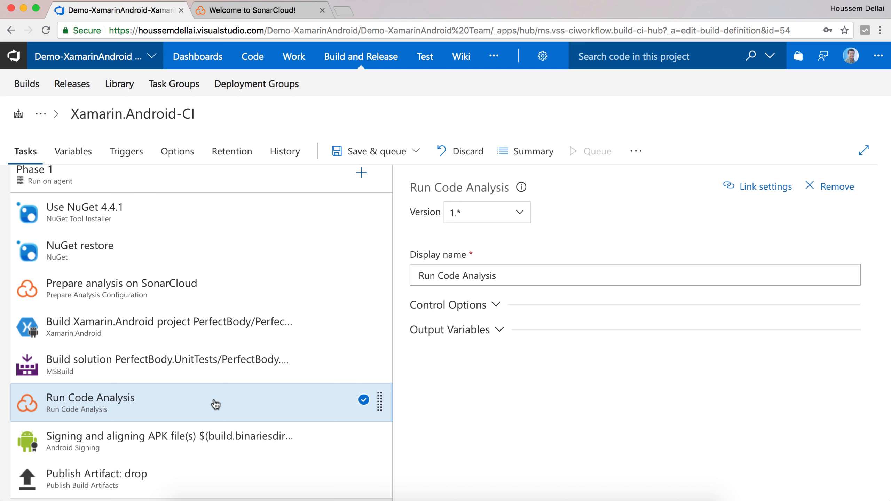
{"action": "scroll", "coordinate": [361, 175], "scroll_direction": "up", "scroll_amount": 1}
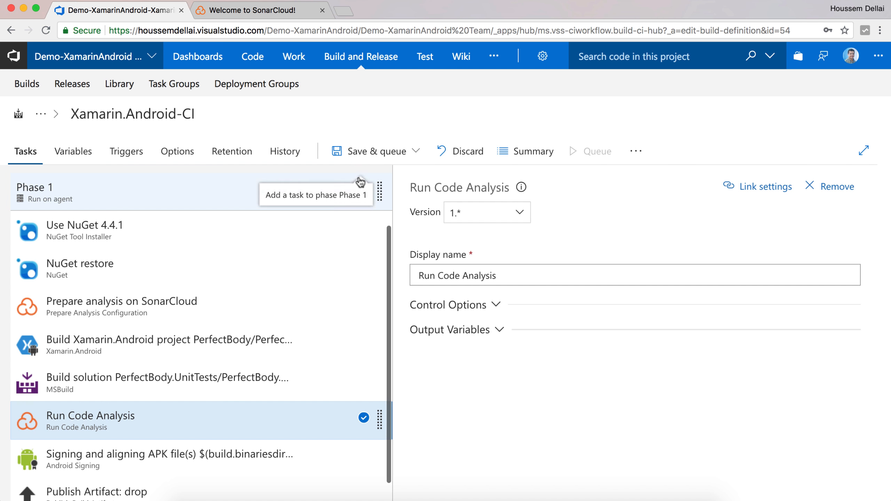
{"action": "left_click", "coordinate": [360, 192]}
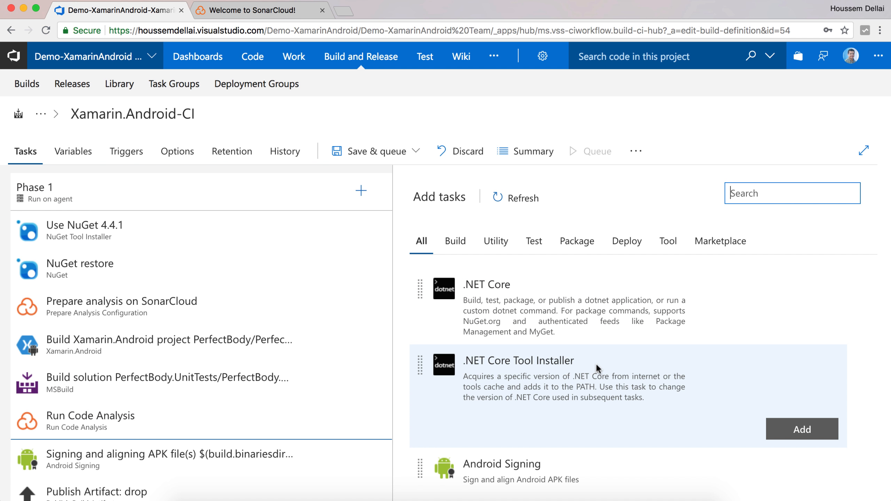
{"action": "type", "text": "sonar"}
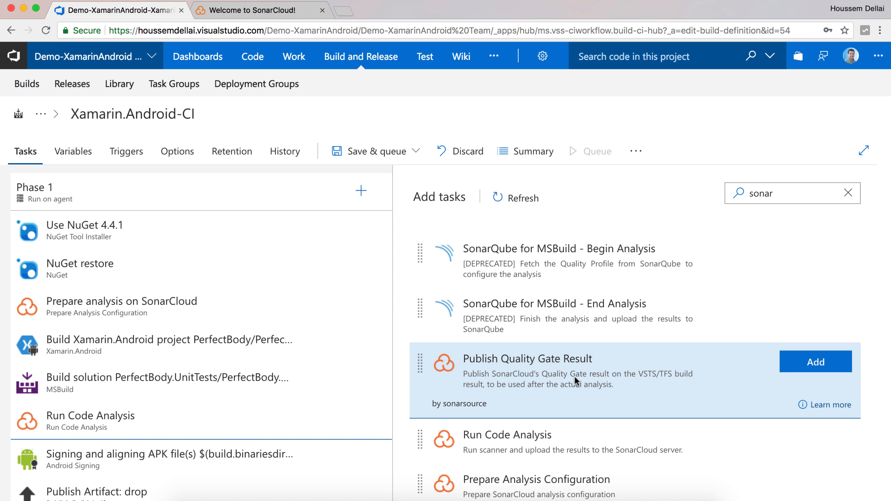
{"action": "left_click", "coordinate": [799, 365]}
{"action": "scroll", "coordinate": [189, 387], "scroll_direction": "down", "scroll_amount": 2}
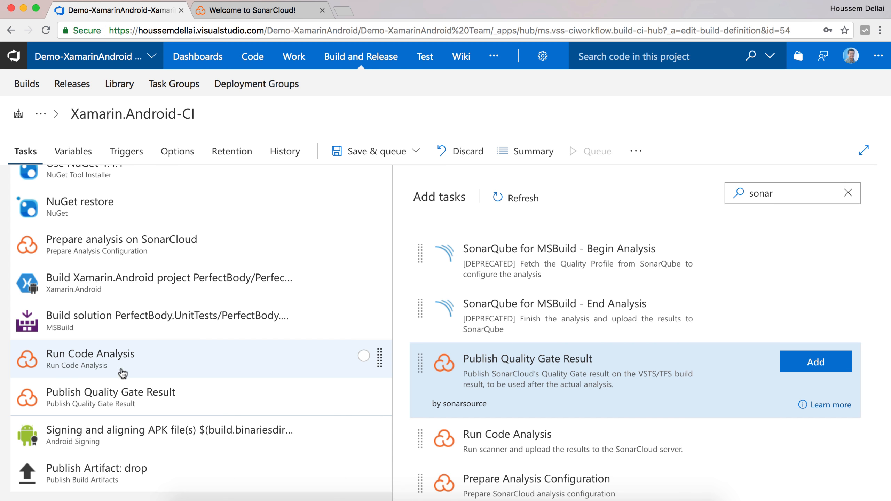
{"action": "left_click", "coordinate": [106, 398]}
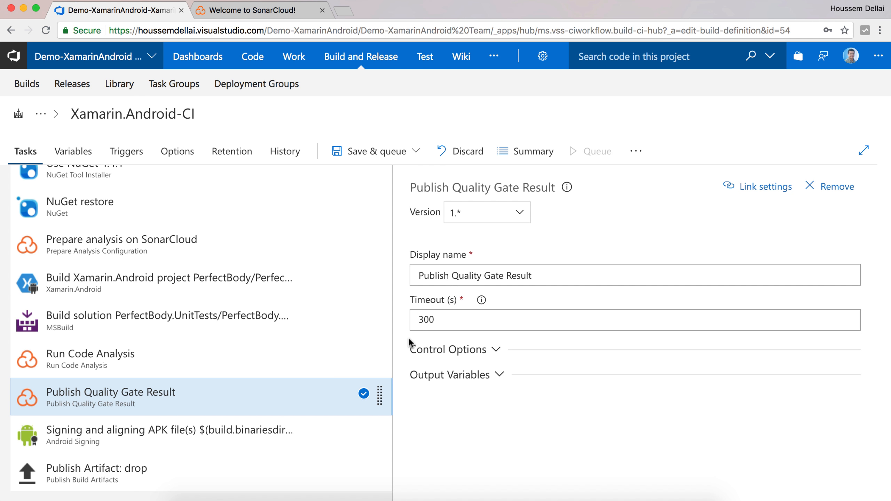
Save the build definition and queue a new build of the master branch on the Hosted VS2017 agent
{"action": "scroll", "coordinate": [310, 340], "scroll_direction": "up", "scroll_amount": 2}
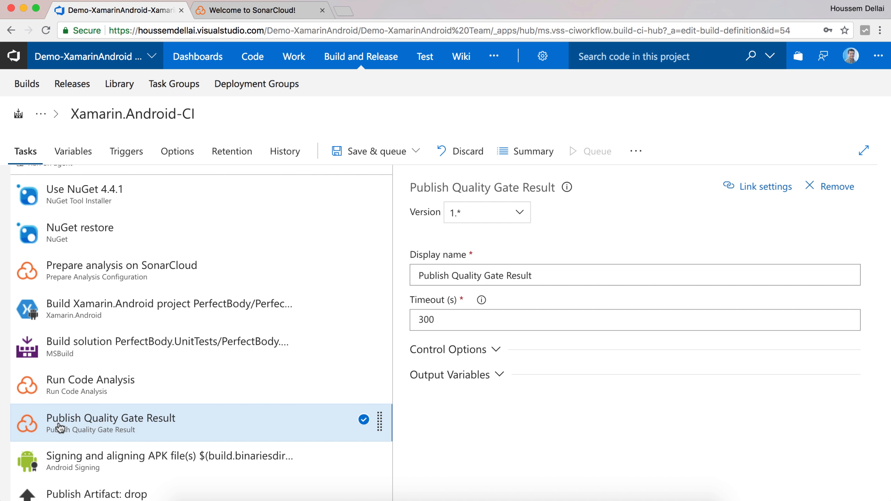
{"action": "scroll", "coordinate": [60, 427], "scroll_direction": "up", "scroll_amount": 2}
{"action": "scroll", "coordinate": [60, 428], "scroll_direction": "down", "scroll_amount": 2}
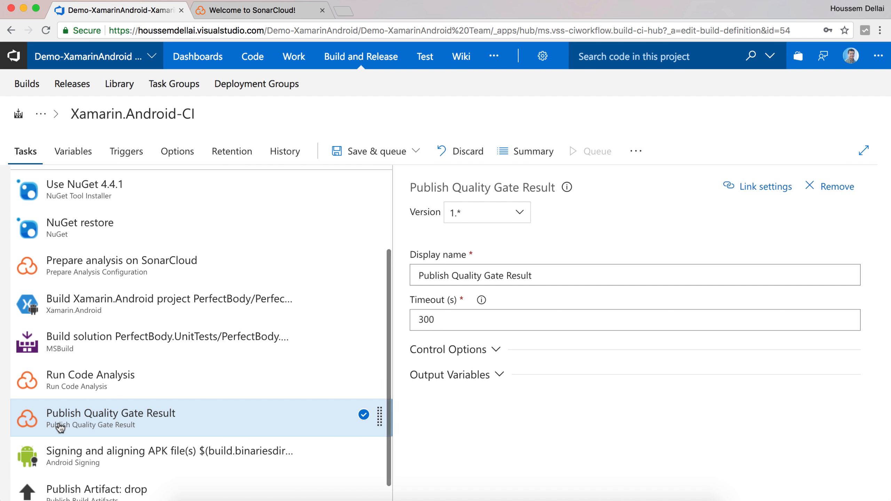
{"action": "left_click", "coordinate": [386, 162]}
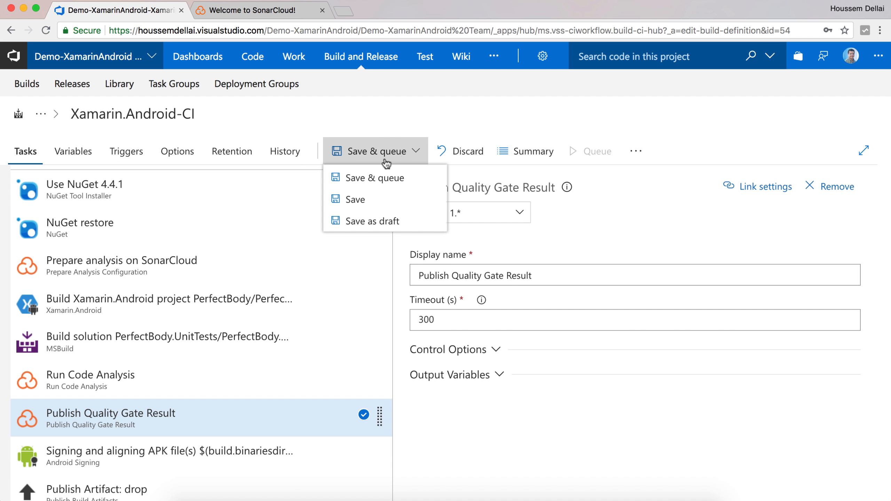
{"action": "left_click", "coordinate": [380, 181]}
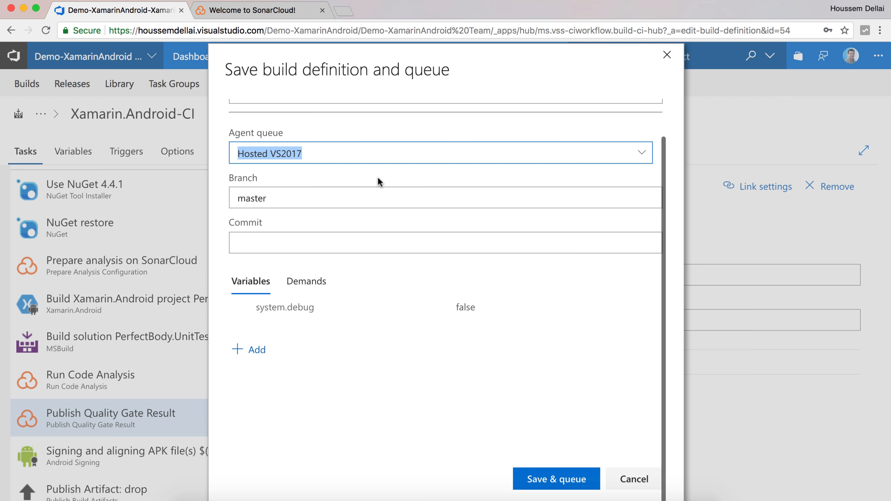
{"action": "left_click", "coordinate": [546, 486]}
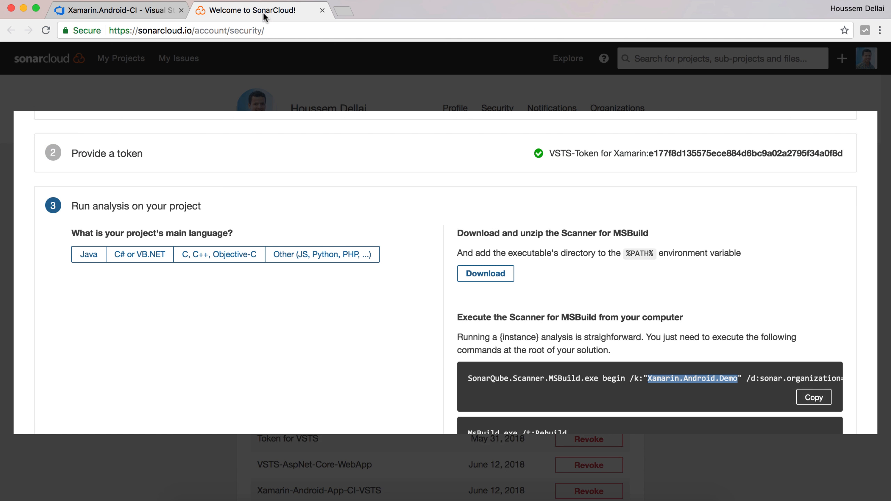
Return to the Welcome to SonarCloud tutorial and skip it
{"action": "left_click", "coordinate": [259, 10]}
{"action": "left_click", "coordinate": [693, 93]}
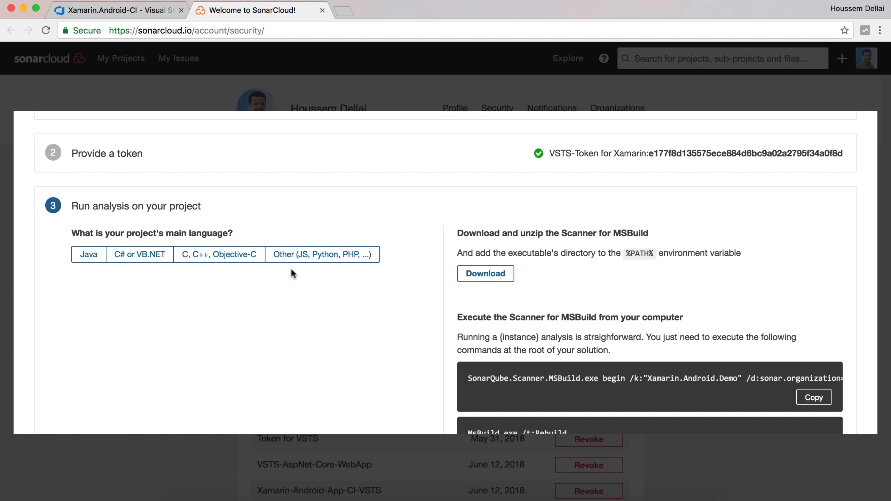
{"action": "scroll", "coordinate": [384, 338], "scroll_direction": "down", "scroll_amount": 5}
{"action": "scroll", "coordinate": [622, 383], "scroll_direction": "up", "scroll_amount": 8}
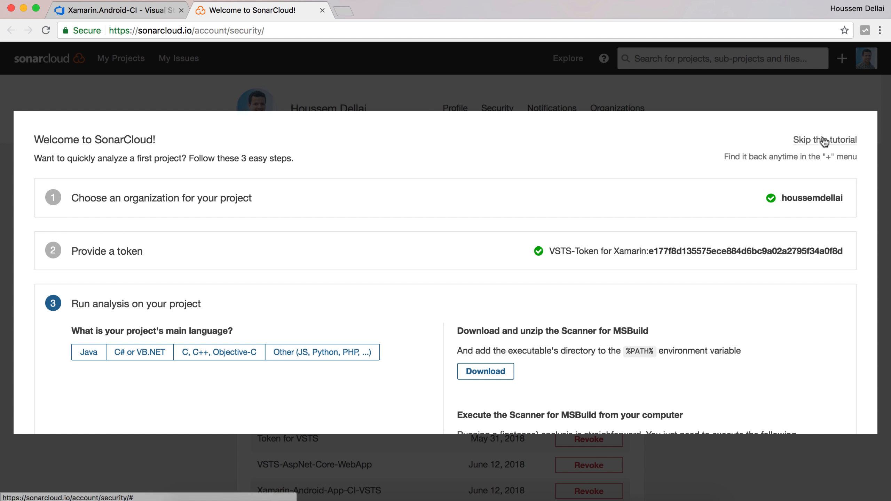
{"action": "left_click", "coordinate": [842, 140]}
Open the project list of the second SonarCloud organization and examine the Xamarin-Android-App-CI-VSTS and Xamarin.Android.Demo analysis results
{"action": "left_click", "coordinate": [866, 60]}
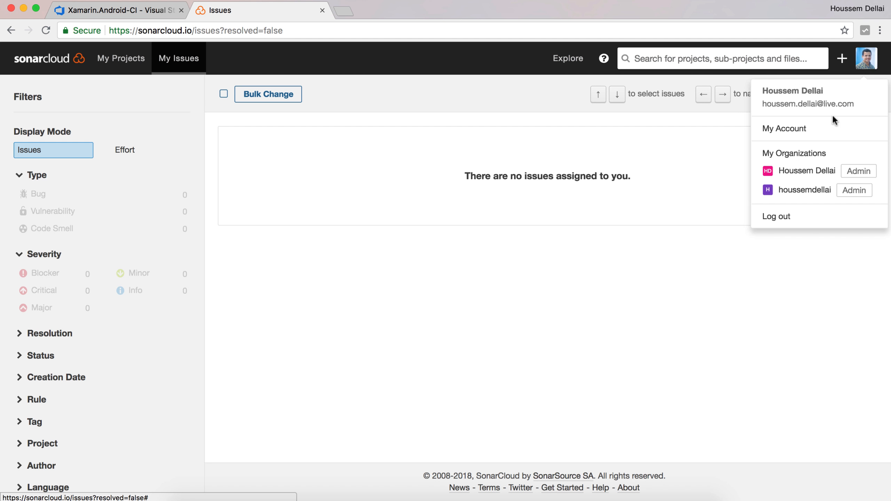
{"action": "left_click", "coordinate": [814, 191]}
{"action": "scroll", "coordinate": [530, 236], "scroll_direction": "down", "scroll_amount": 3}
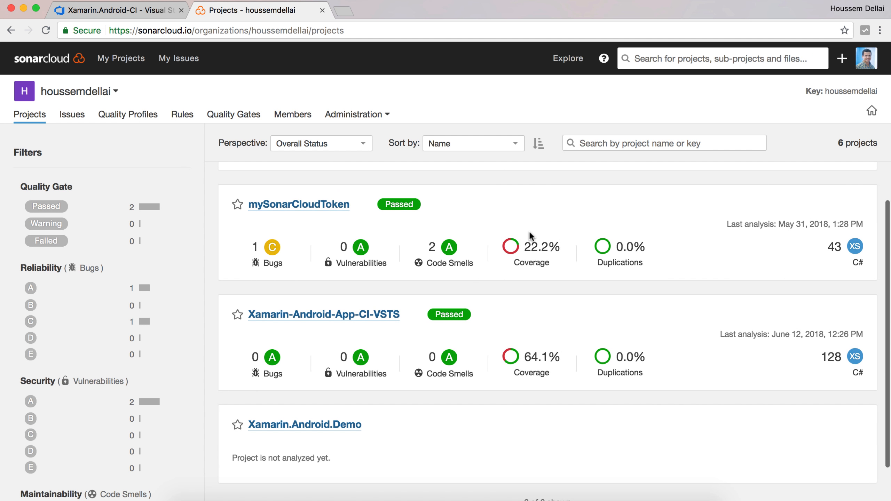
{"action": "scroll", "coordinate": [530, 232], "scroll_direction": "down", "scroll_amount": 1}
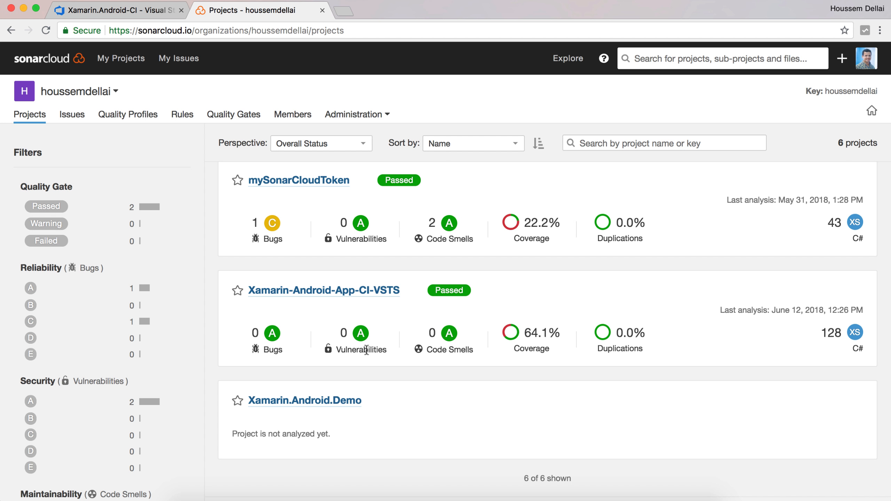
{"action": "double_click", "coordinate": [533, 348]}
{"action": "left_click", "coordinate": [622, 349]}
{"action": "double_click", "coordinate": [622, 348]}
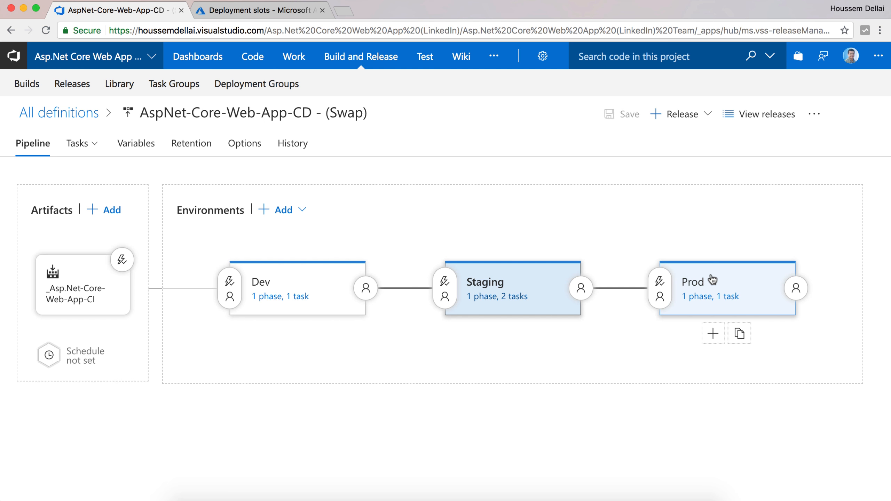
Check the swap-app deployment slots in the Azure portal and the App Service deploy settings of the release's Staging environment
{"action": "left_click", "coordinate": [273, 14]}
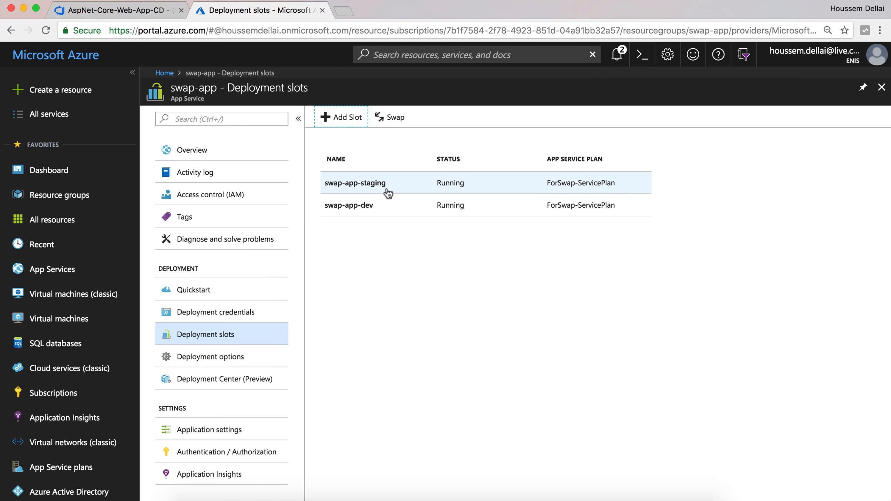
{"action": "left_click", "coordinate": [119, 14]}
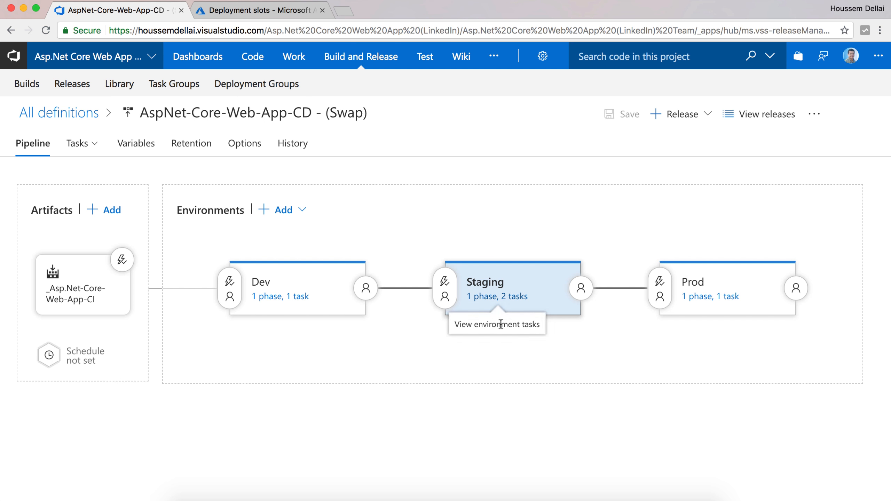
{"action": "left_click", "coordinate": [502, 301]}
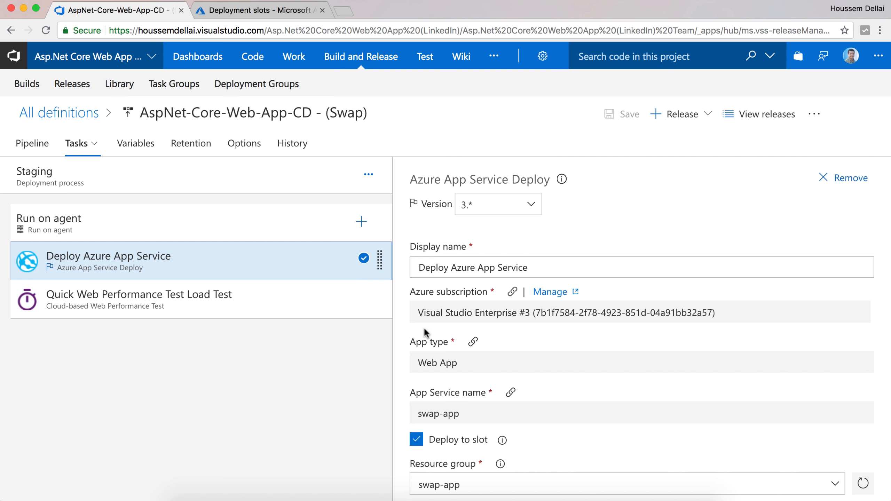
{"action": "scroll", "coordinate": [424, 328], "scroll_direction": "down", "scroll_amount": 3}
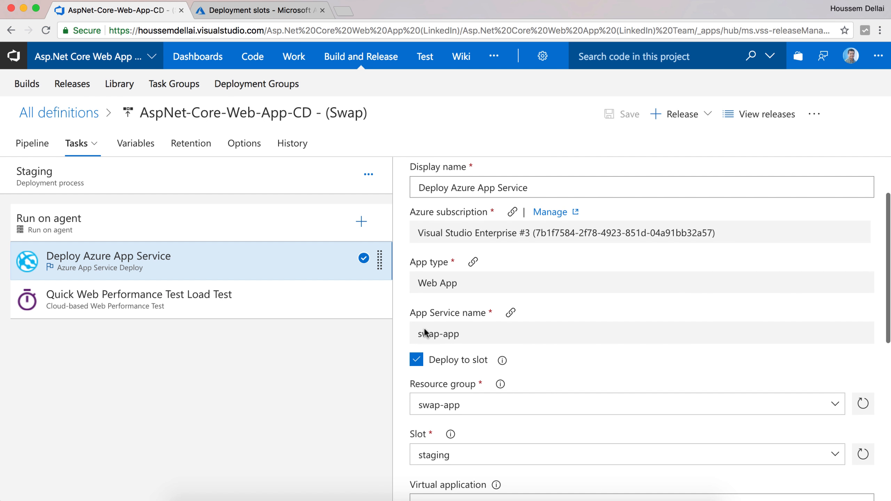
{"action": "scroll", "coordinate": [427, 333], "scroll_direction": "down", "scroll_amount": 2}
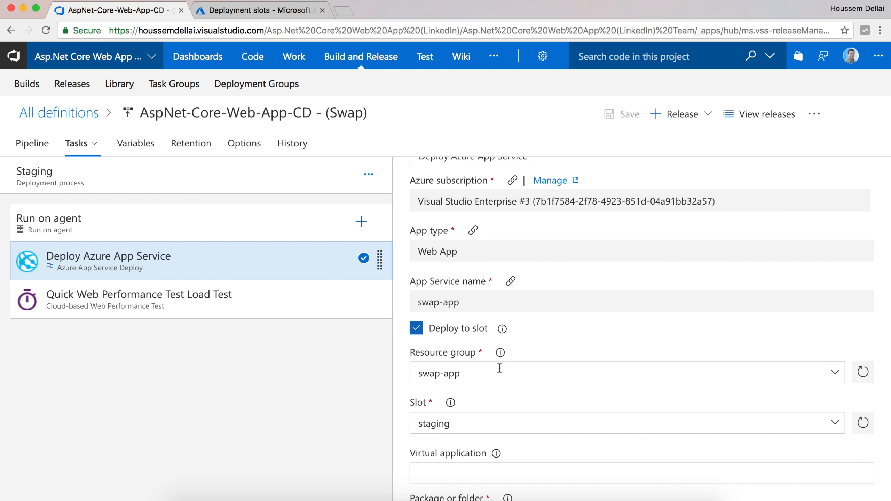
{"action": "scroll", "coordinate": [527, 369], "scroll_direction": "down", "scroll_amount": 2}
{"action": "scroll", "coordinate": [527, 369], "scroll_direction": "down", "scroll_amount": 1}
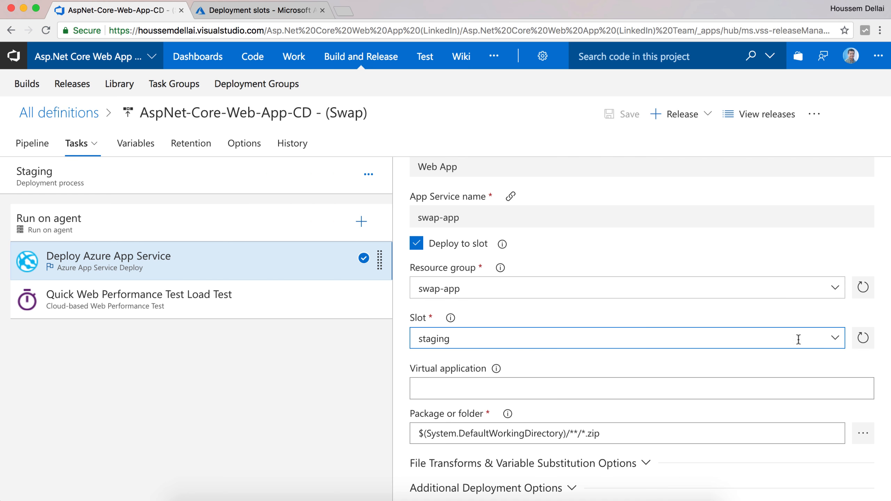
Choose staging as the slot of the Staging environment's Deploy Azure App Service task
{"action": "left_click", "coordinate": [835, 341]}
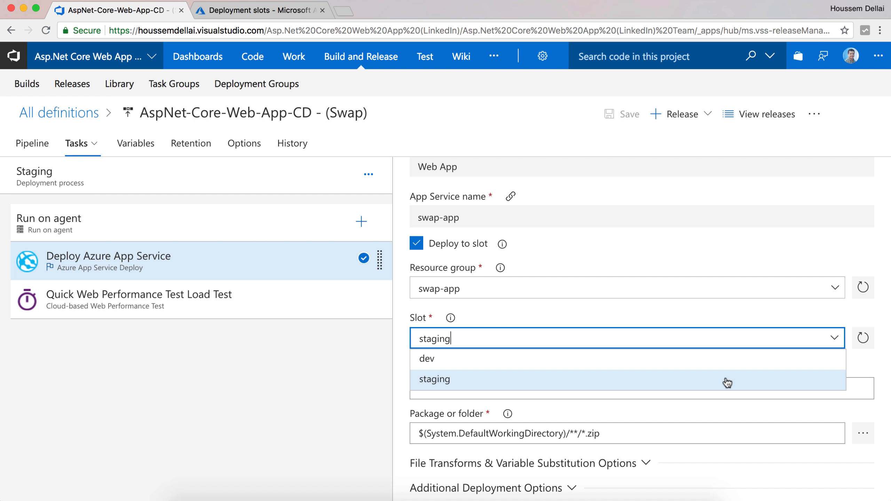
{"action": "left_click", "coordinate": [704, 386]}
{"action": "left_click", "coordinate": [647, 313]}
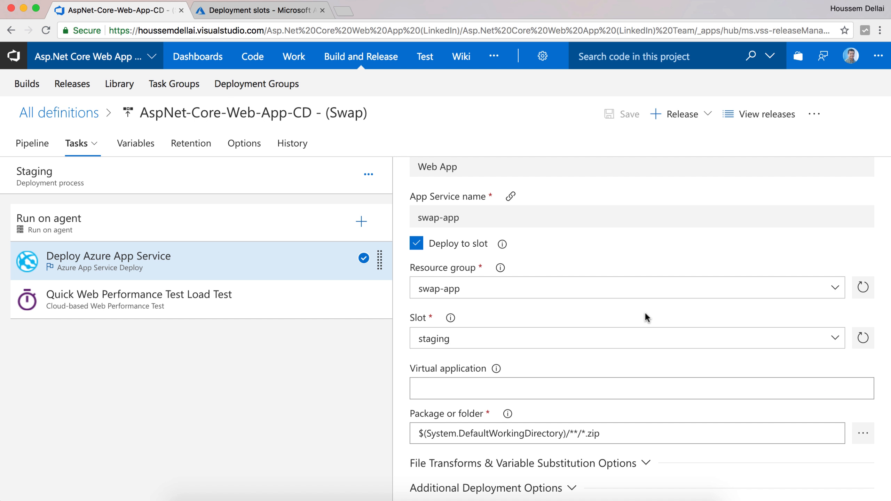
{"action": "left_click", "coordinate": [583, 328]}
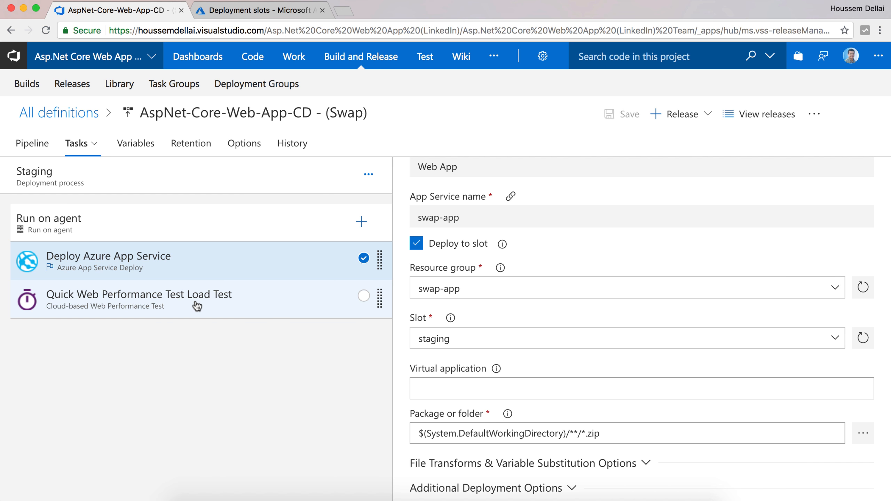
Open the Prod environment's tasks from the pipeline and review its Deploy Azure App Service settings
{"action": "left_click", "coordinate": [30, 143]}
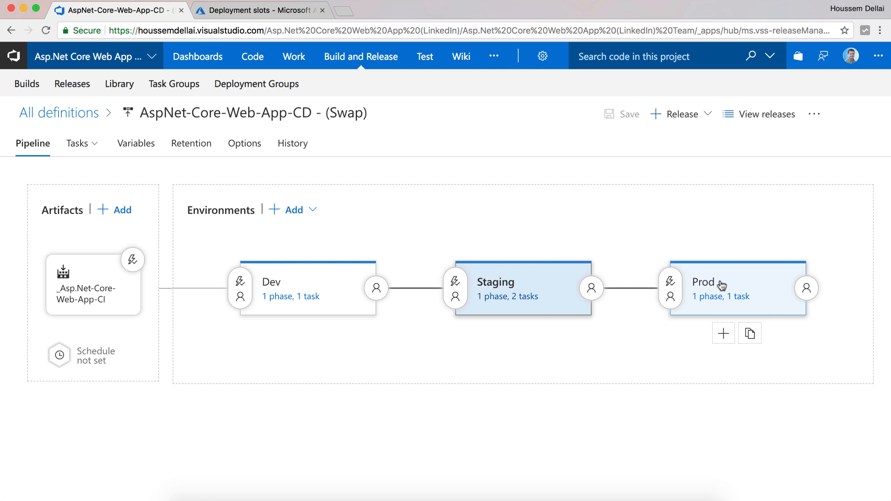
{"action": "left_click", "coordinate": [710, 297]}
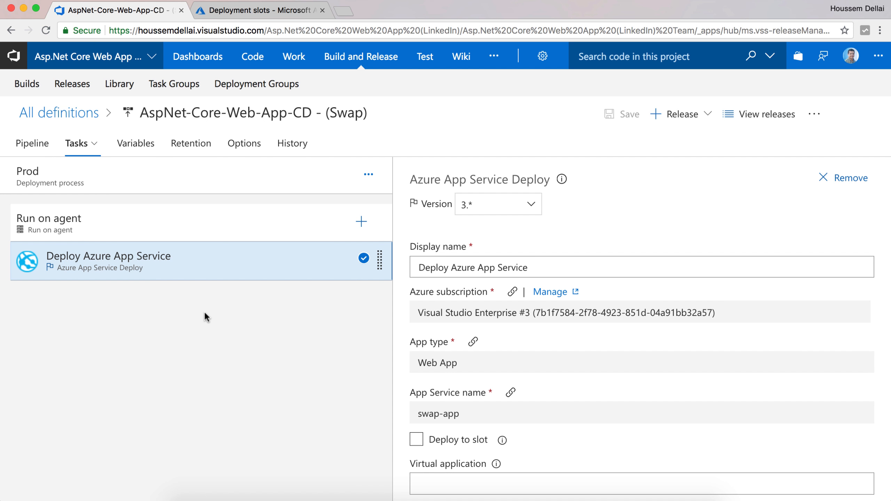
{"action": "scroll", "coordinate": [499, 358], "scroll_direction": "down", "scroll_amount": 3}
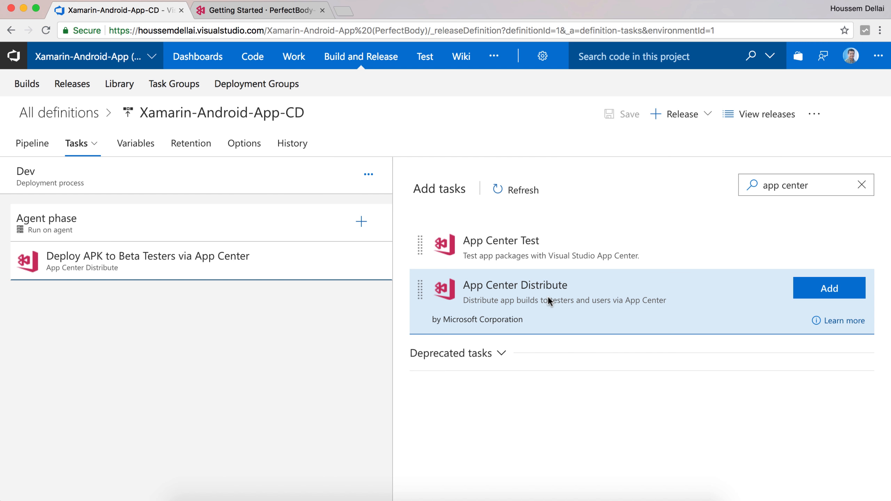
Review the tasks of the Prod and QA environments in the Xamarin-Android-App-CD release pipeline
{"action": "left_click", "coordinate": [33, 143]}
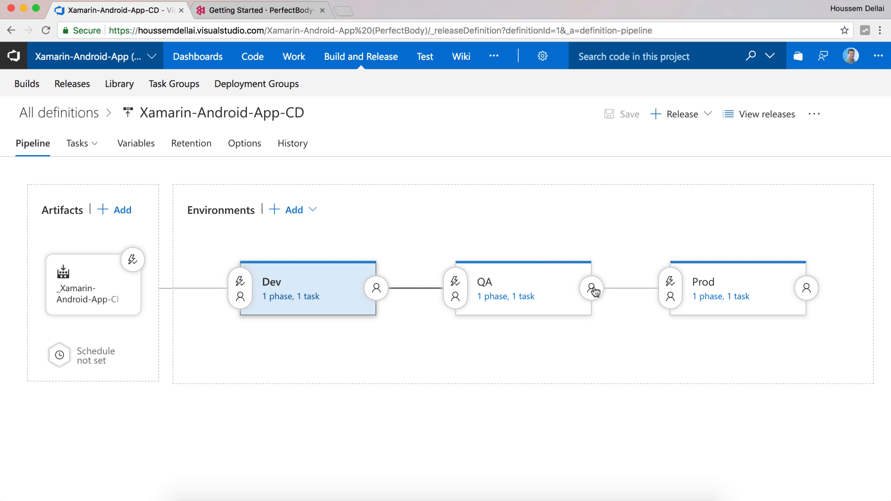
{"action": "left_click", "coordinate": [773, 286]}
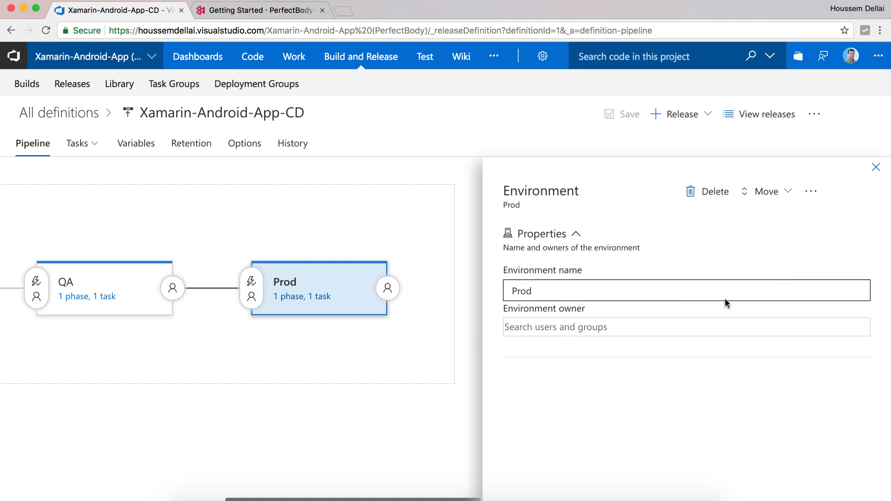
{"action": "left_click", "coordinate": [313, 299]}
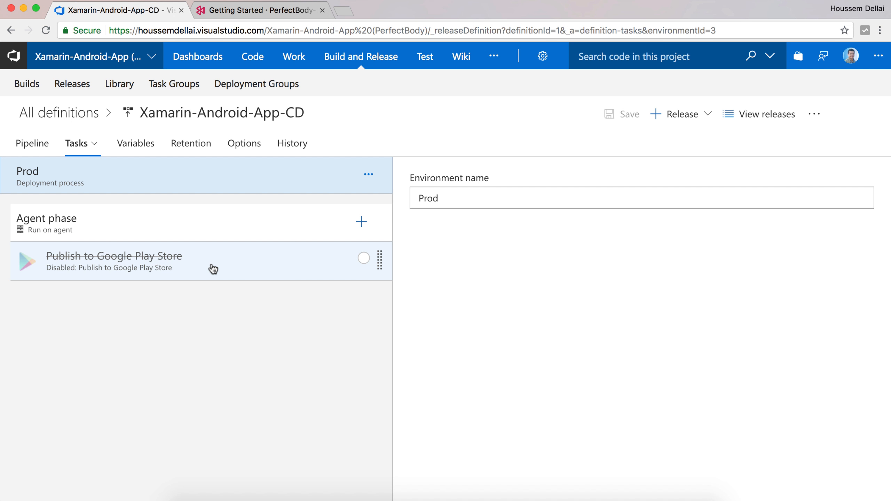
{"action": "left_click", "coordinate": [36, 147]}
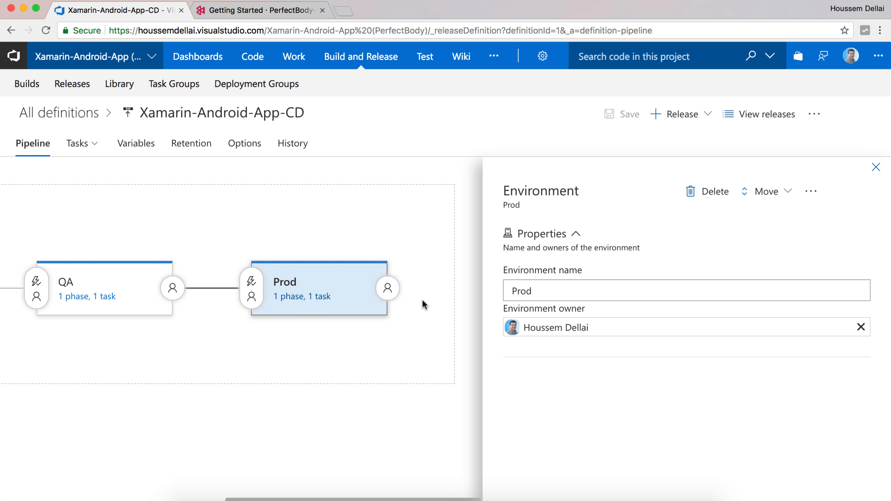
{"action": "left_click", "coordinate": [89, 296]}
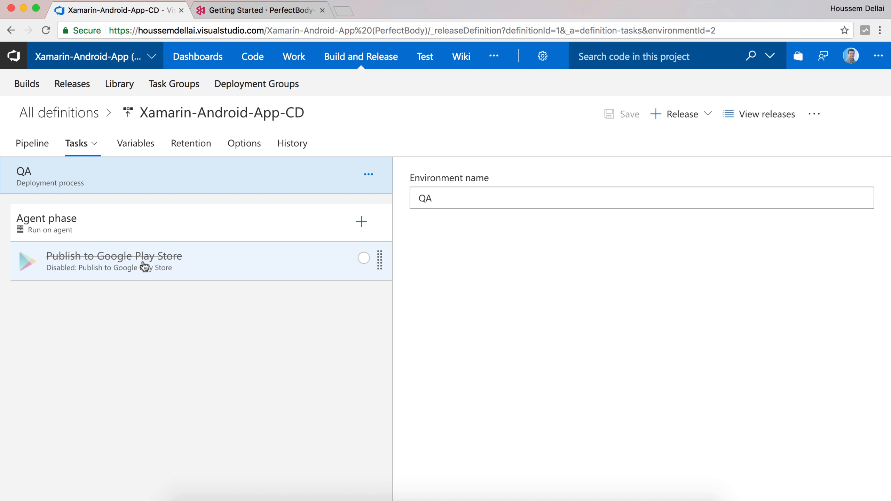
{"action": "left_click", "coordinate": [28, 144]}
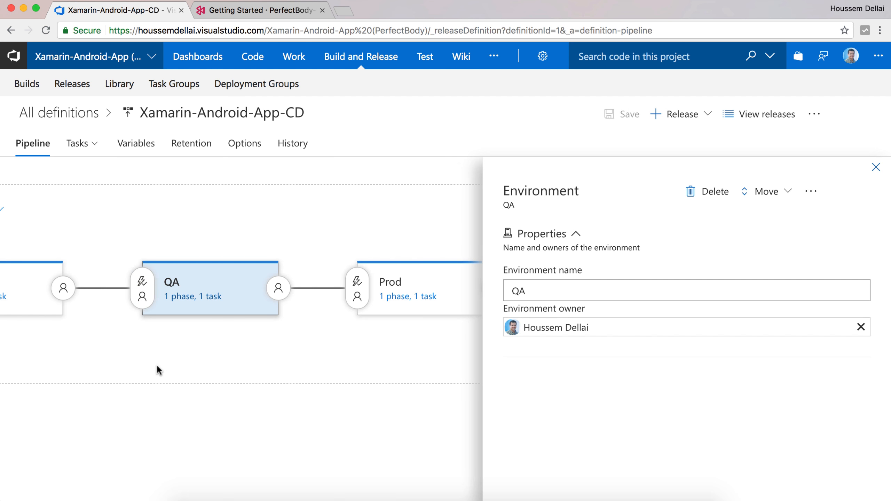
Open the Dev environment's tasks and view its App Center deployment task and agent phase settings
{"action": "scroll", "coordinate": [157, 368], "scroll_direction": "left", "scroll_amount": 6}
{"action": "mouse_move", "coordinate": [198, 335]}
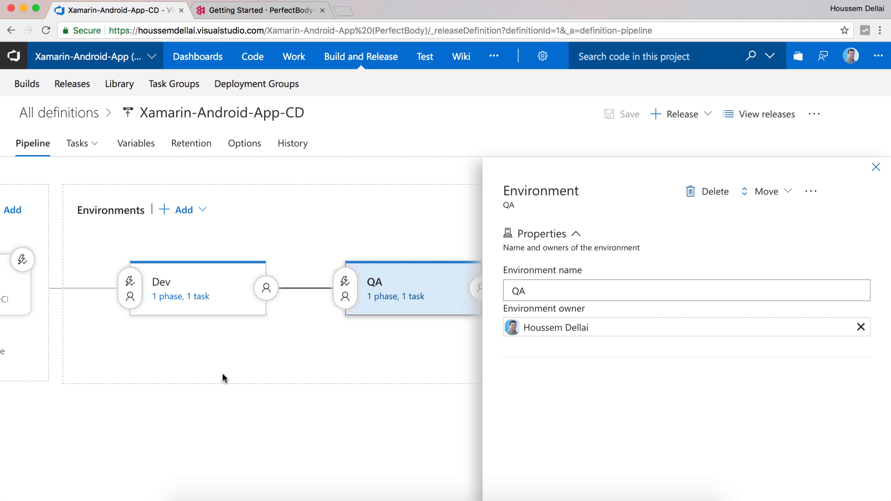
{"action": "mouse_move", "coordinate": [204, 286]}
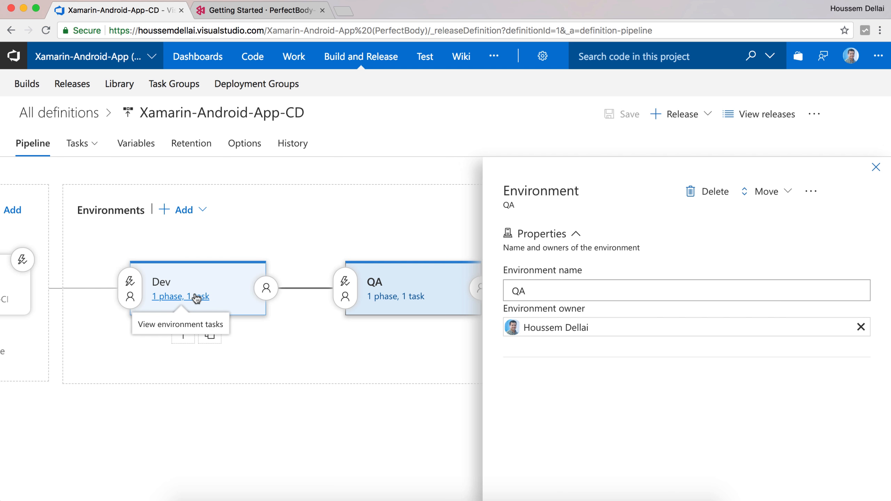
{"action": "left_click", "coordinate": [197, 298]}
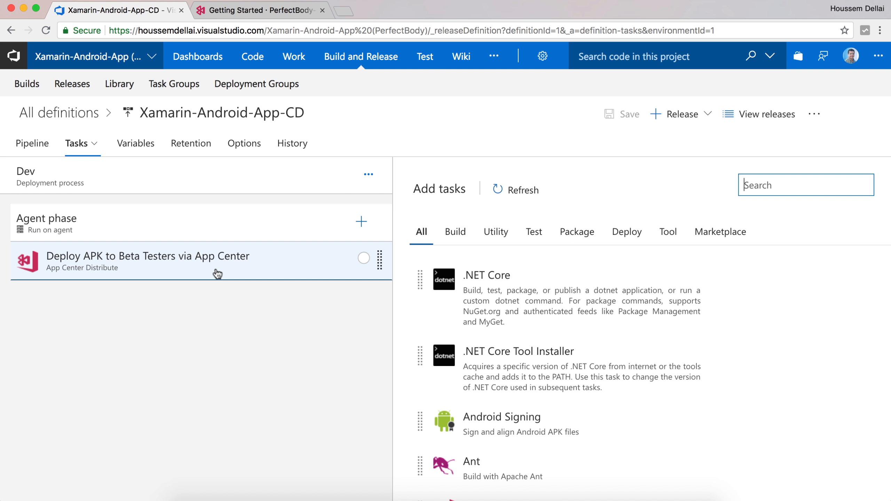
{"action": "left_click", "coordinate": [296, 272]}
{"action": "left_click", "coordinate": [298, 233]}
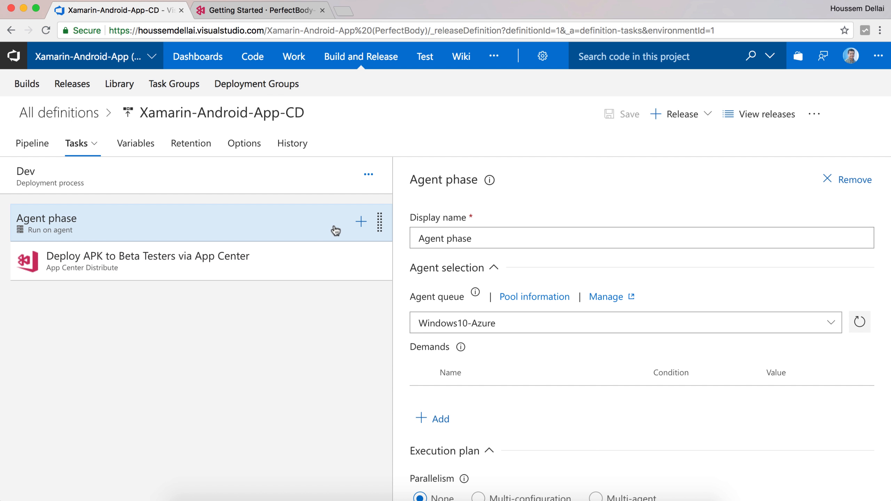
Search the tasks available for the Dev agent phase for "app center" to locate App Center Distribute
{"action": "left_click", "coordinate": [361, 221]}
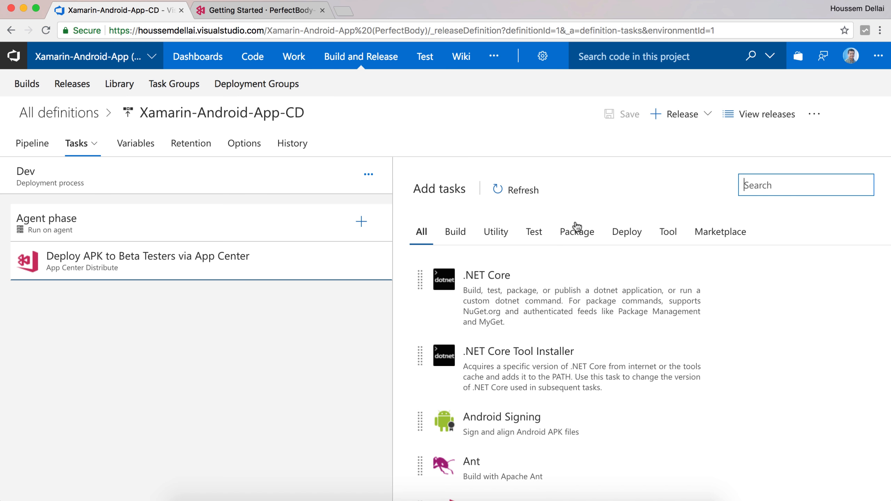
{"action": "type", "text": "app center"}
{"action": "mouse_move", "coordinate": [535, 270]}
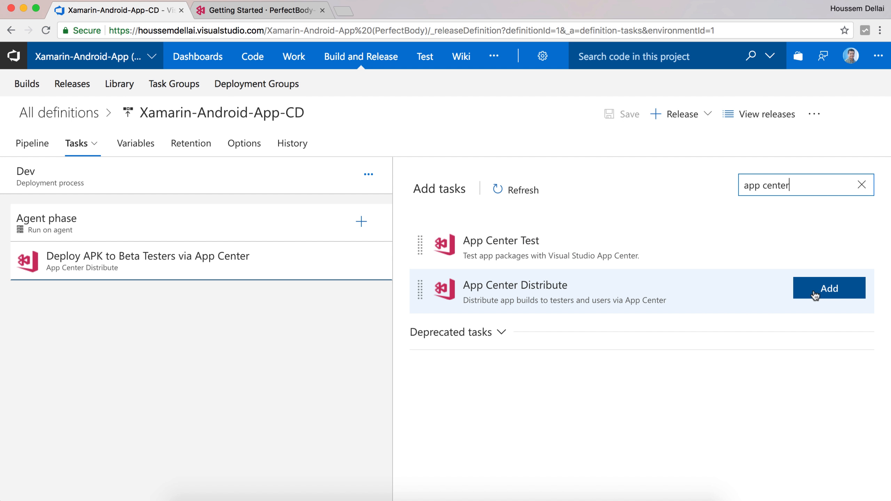
{"action": "left_click", "coordinate": [864, 191]}
Review the settings of the Deploy APK to Beta Testers via App Center task and open the form for a new App Center connection
{"action": "left_click", "coordinate": [298, 262]}
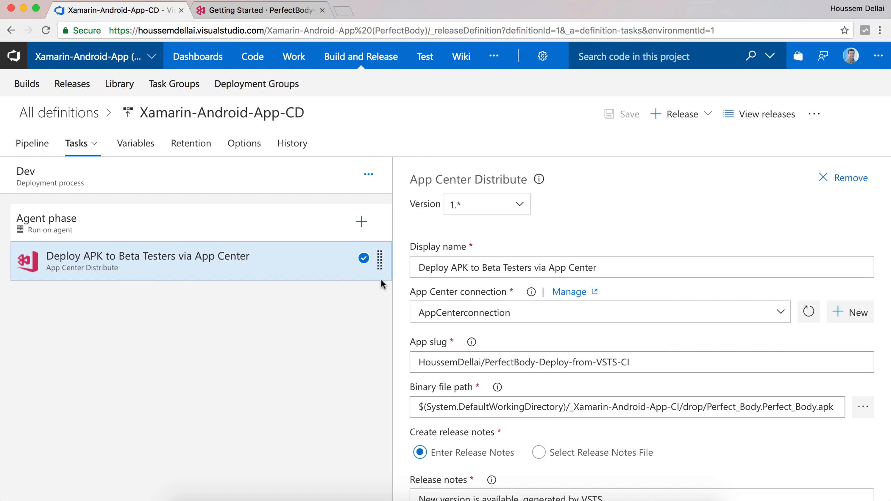
{"action": "scroll", "coordinate": [491, 304], "scroll_direction": "down", "scroll_amount": 1}
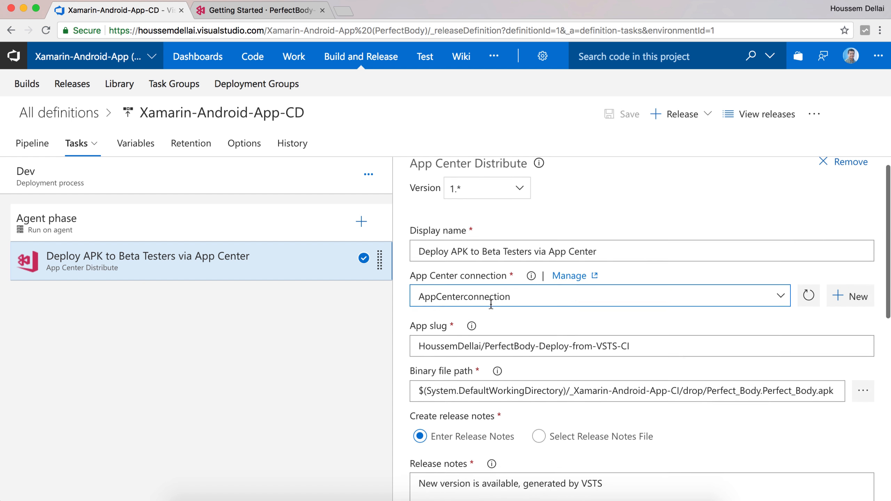
{"action": "scroll", "coordinate": [490, 303], "scroll_direction": "down", "scroll_amount": 1}
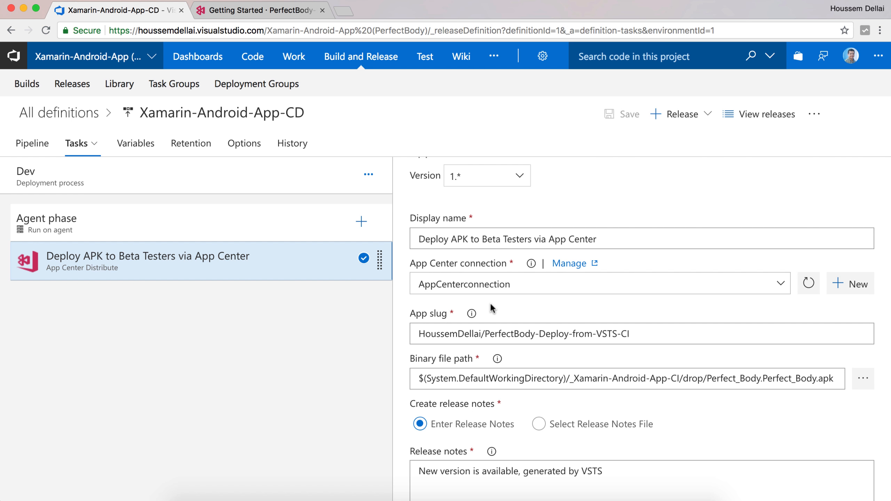
{"action": "scroll", "coordinate": [490, 308], "scroll_direction": "down", "scroll_amount": 1}
{"action": "scroll", "coordinate": [566, 304], "scroll_direction": "up", "scroll_amount": 2}
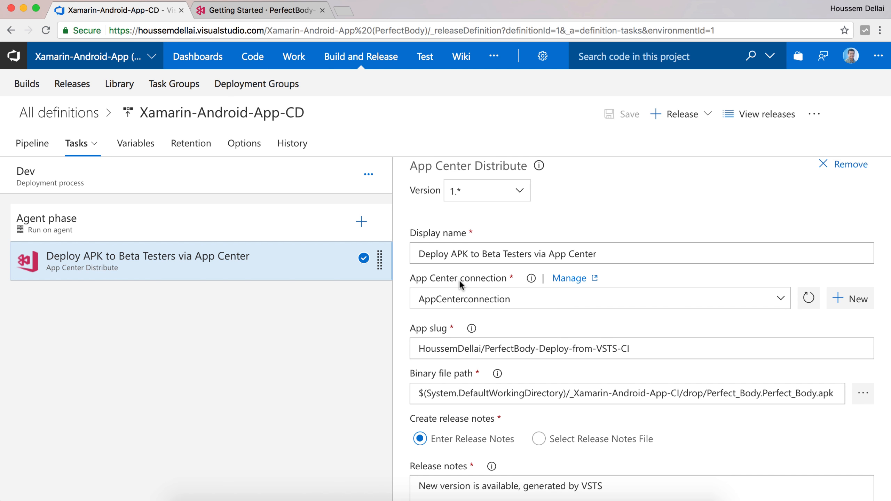
{"action": "left_click", "coordinate": [856, 299]}
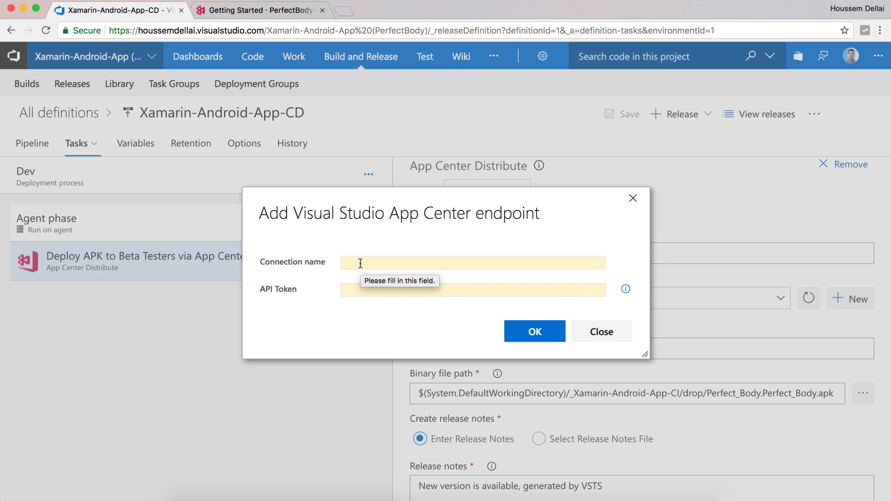
{"action": "left_click", "coordinate": [350, 292]}
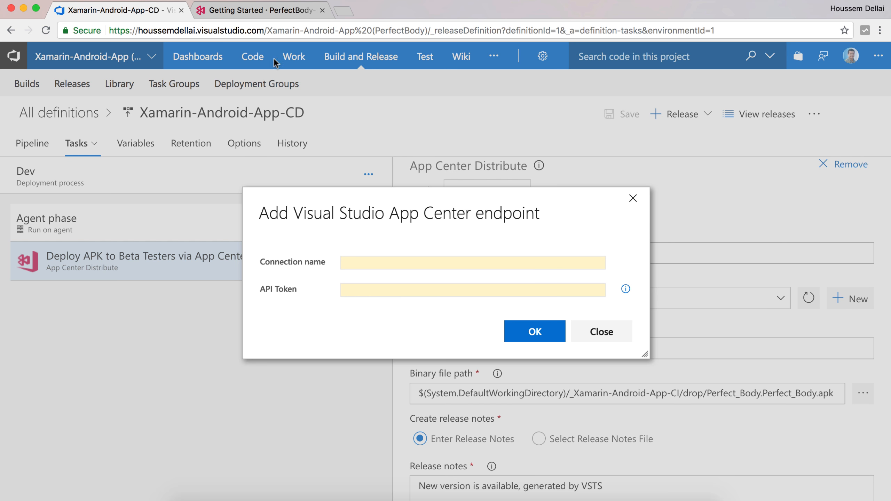
Switch to App Center and open the API Tokens page of the account settings
{"action": "left_click", "coordinate": [245, 11]}
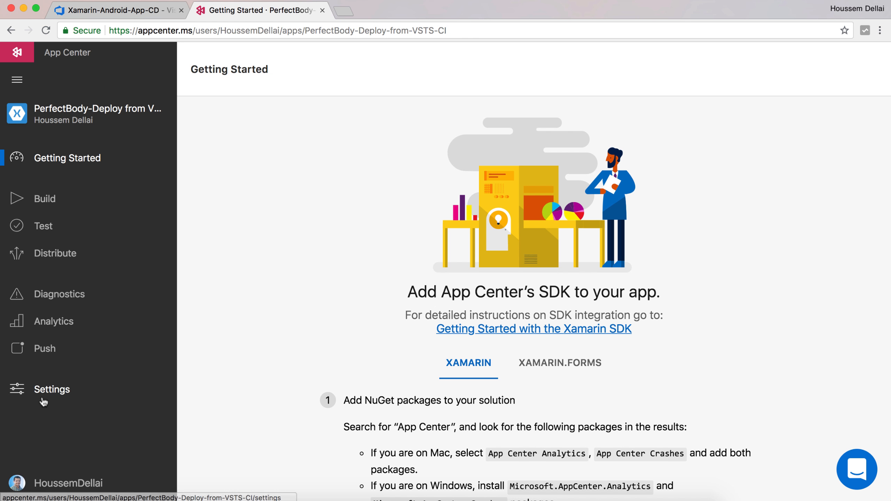
{"action": "left_click", "coordinate": [66, 483]}
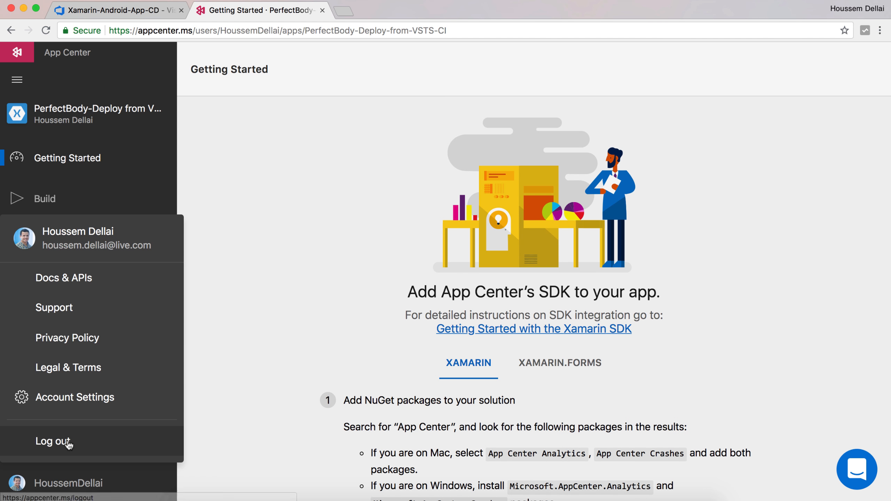
{"action": "left_click", "coordinate": [75, 400]}
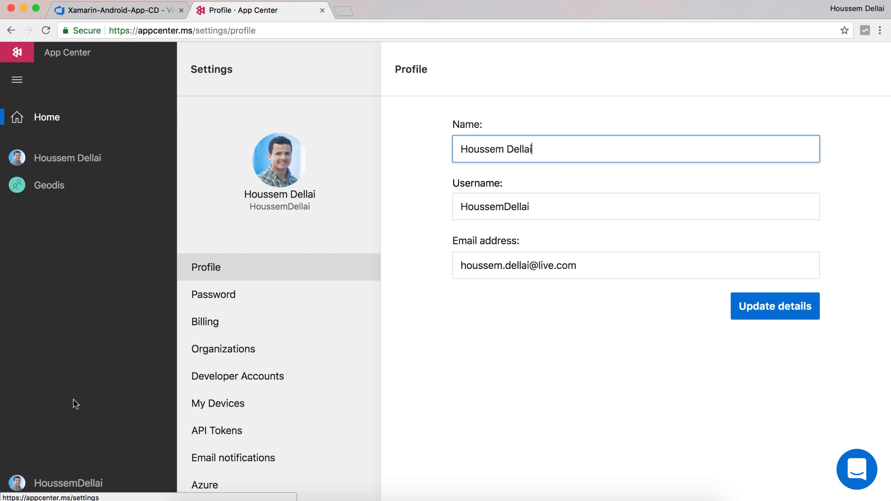
{"action": "left_click", "coordinate": [269, 435]}
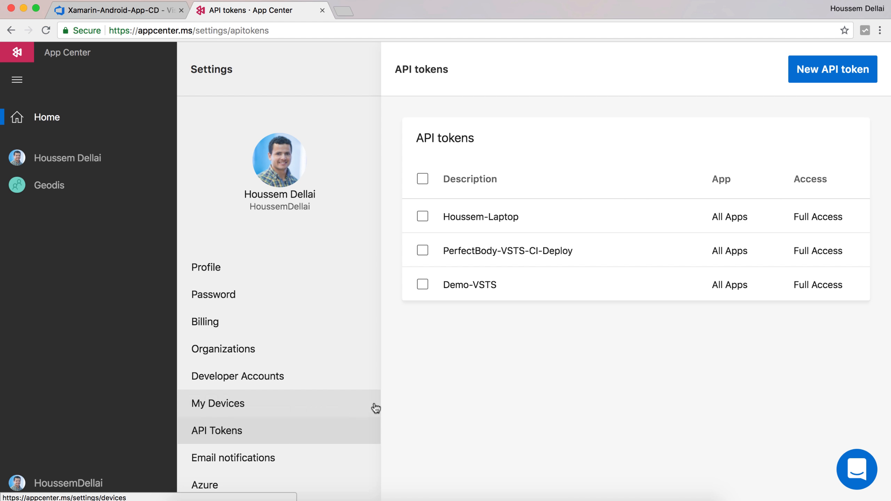
Create an API token described as "Demo-Vsts-tbd" with Full Access and copy it
{"action": "left_click", "coordinate": [811, 81]}
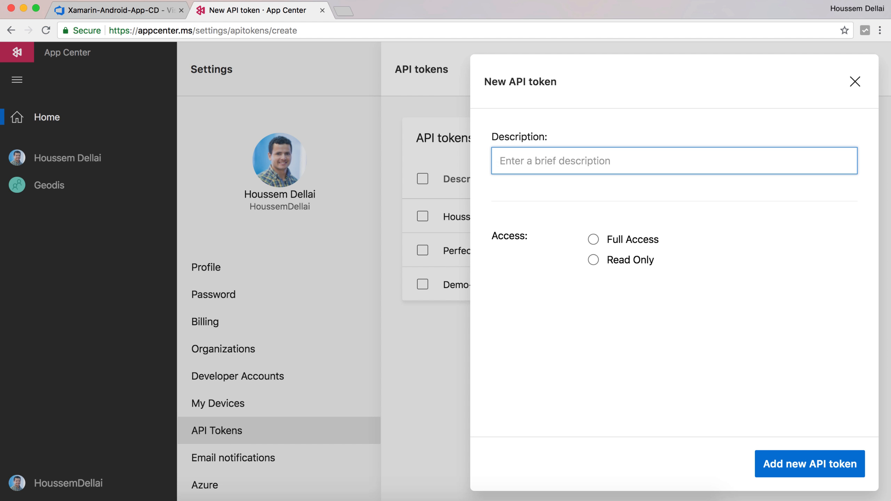
{"action": "type", "text": "Demo-V"}
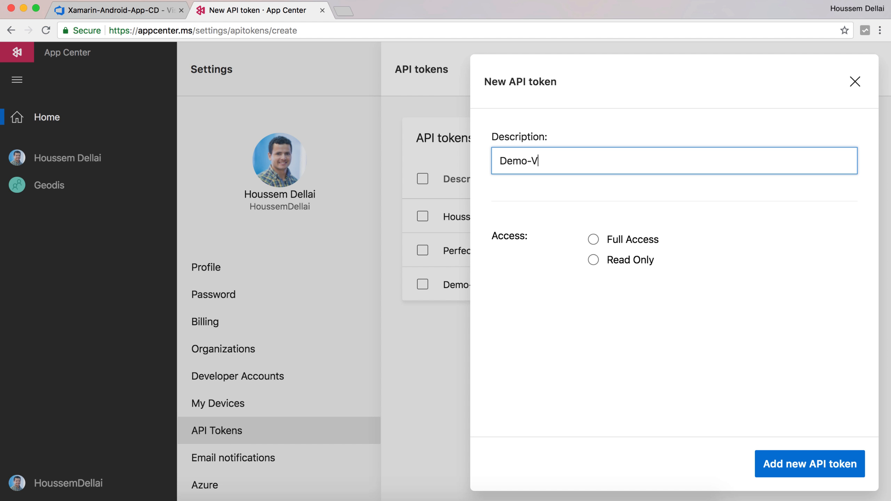
{"action": "type", "text": "sts-tbd"}
{"action": "left_click", "coordinate": [628, 242]}
{"action": "left_click", "coordinate": [779, 462]}
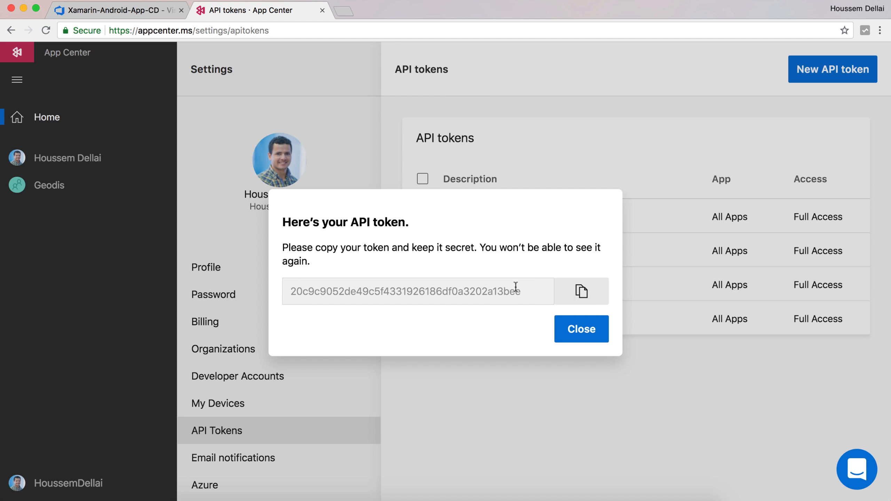
{"action": "left_click", "coordinate": [590, 291]}
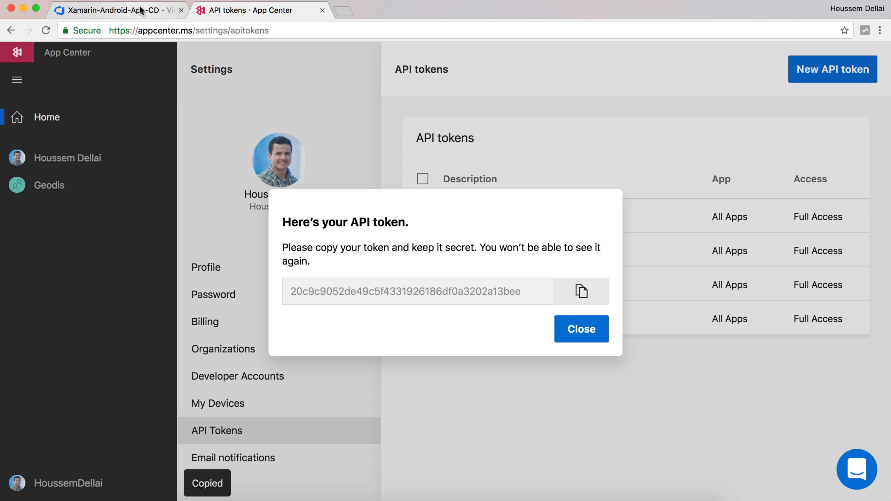
Return to the release definition, paste the API token into the new endpoint's API Token field, and close the form without saving
{"action": "left_click", "coordinate": [168, 10]}
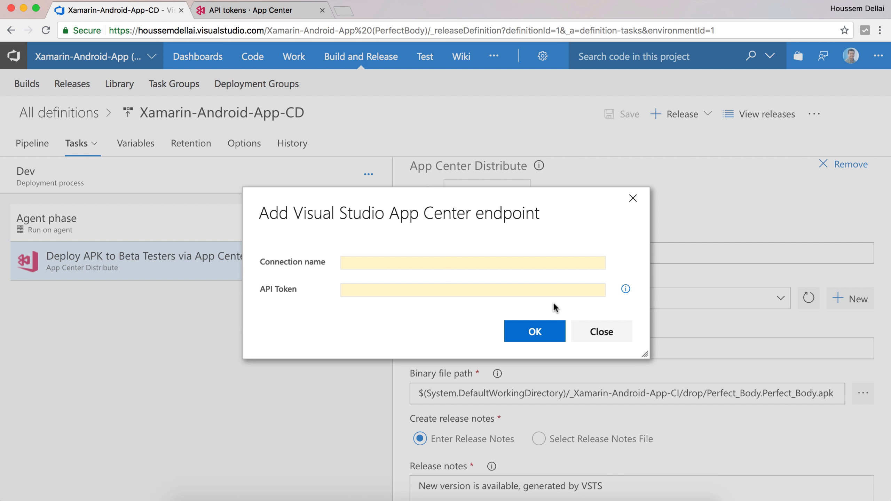
{"action": "left_click", "coordinate": [430, 288]}
{"action": "key", "text": "super+v"}
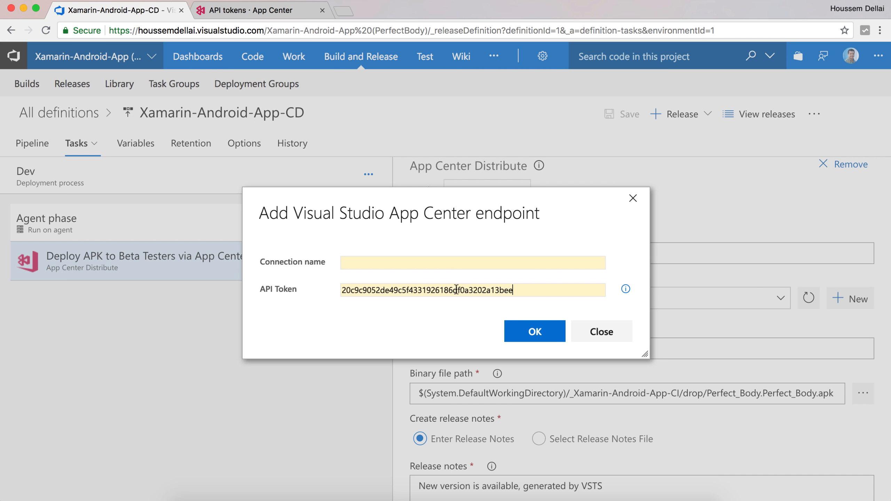
{"action": "left_click", "coordinate": [600, 331]}
Check the help on the App slug format and open the PerfectBody-Deploy-from-VSTS-CI app from the App Center app list
{"action": "scroll", "coordinate": [605, 334], "scroll_direction": "down", "scroll_amount": 2}
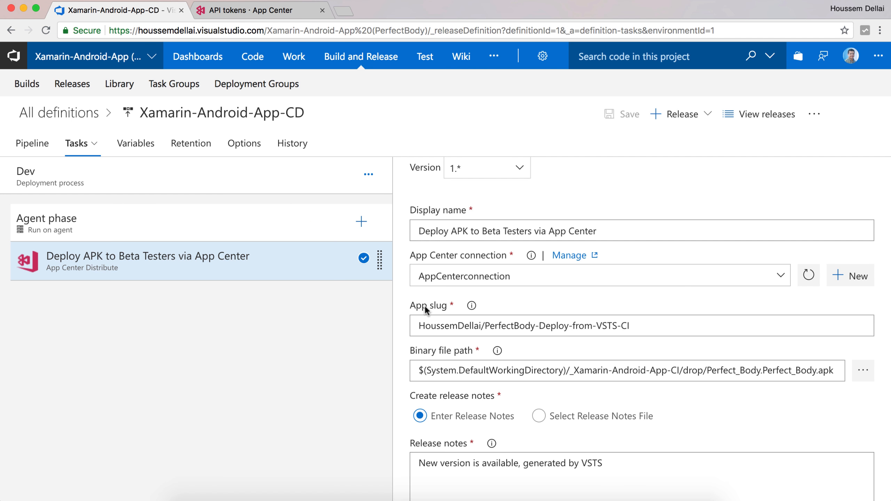
{"action": "mouse_move", "coordinate": [473, 306]}
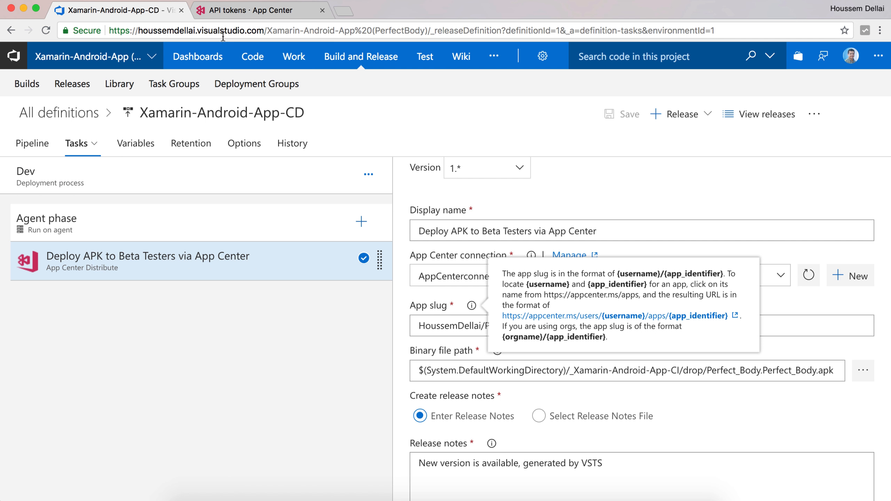
{"action": "left_click", "coordinate": [244, 10]}
{"action": "left_click", "coordinate": [585, 328]}
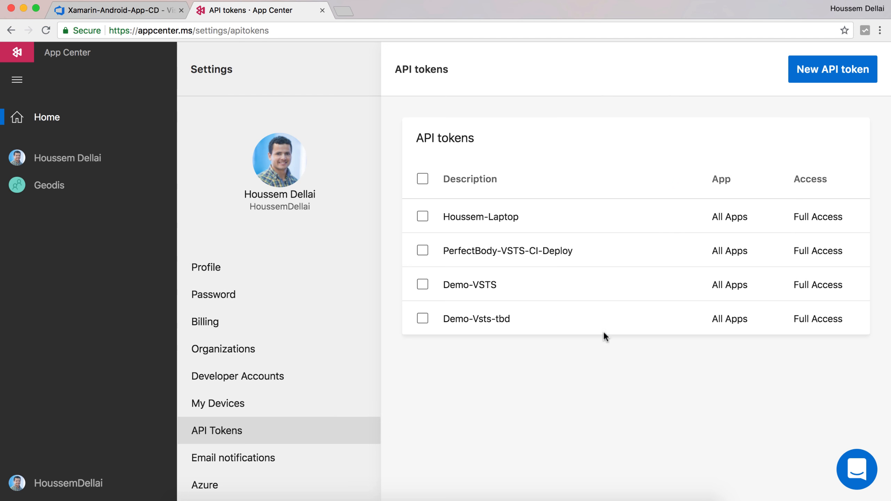
{"action": "left_click", "coordinate": [43, 120]}
{"action": "scroll", "coordinate": [402, 281], "scroll_direction": "down", "scroll_amount": 8}
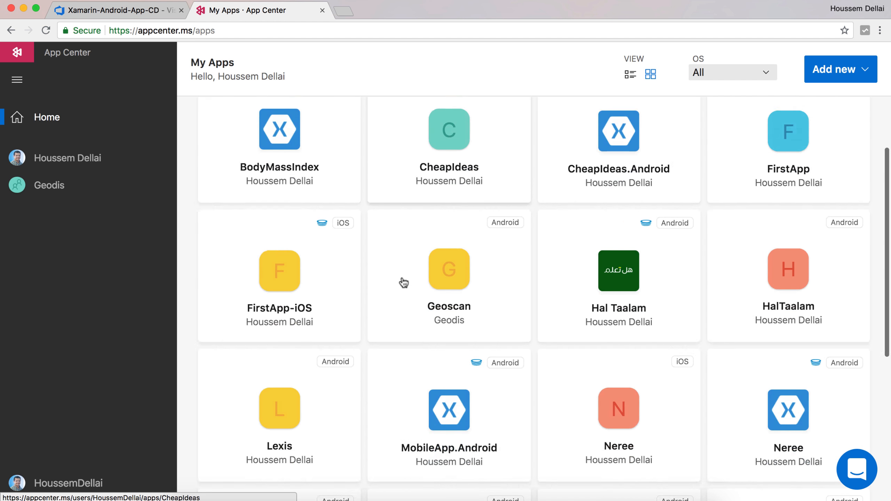
{"action": "scroll", "coordinate": [403, 282], "scroll_direction": "down", "scroll_amount": 3}
{"action": "left_click", "coordinate": [602, 282]}
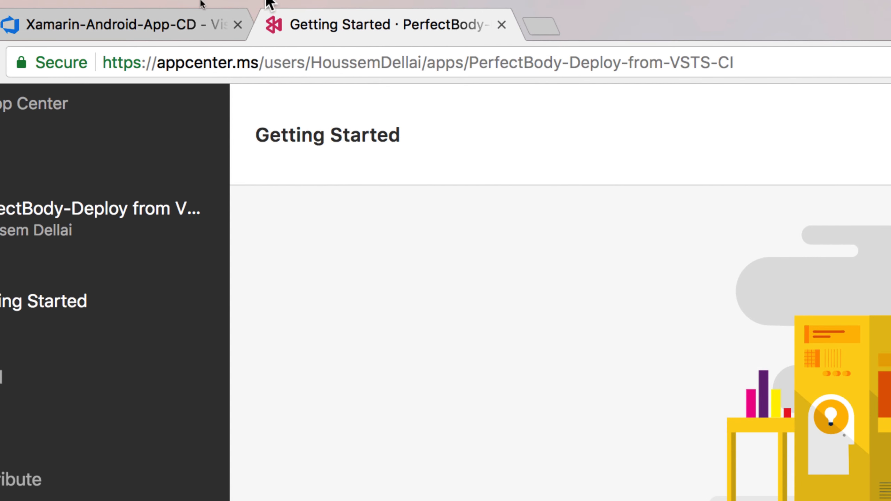
Select the part of the app's URL from the username onward and compare it with the App slug and binary file path in the release task
{"action": "left_click", "coordinate": [222, 31]}
{"action": "left_click", "coordinate": [314, 64]}
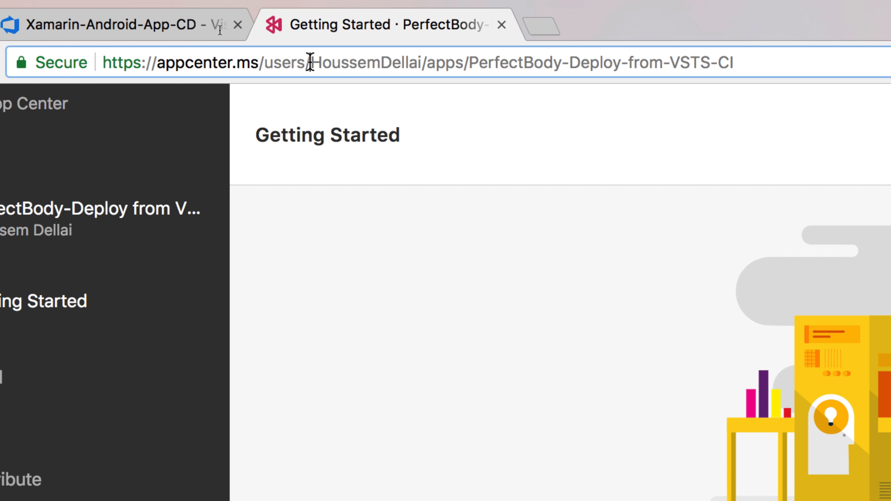
{"action": "left_click_drag", "start_coordinate": [733, 61], "coordinate": [310, 57]}
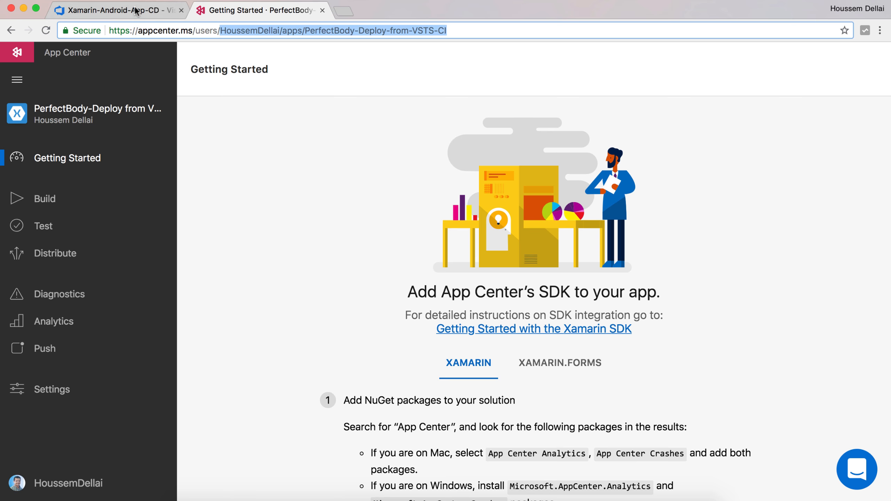
{"action": "left_click", "coordinate": [136, 10]}
{"action": "left_click", "coordinate": [634, 373]}
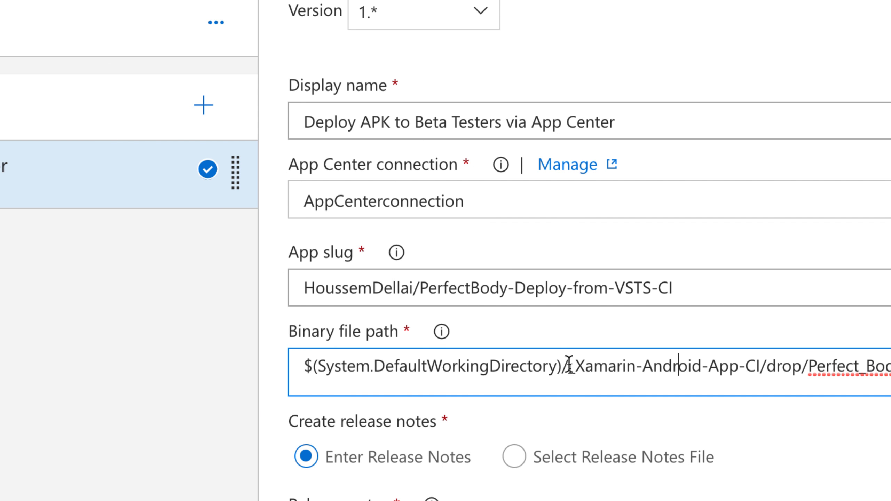
{"action": "left_click", "coordinate": [571, 374]}
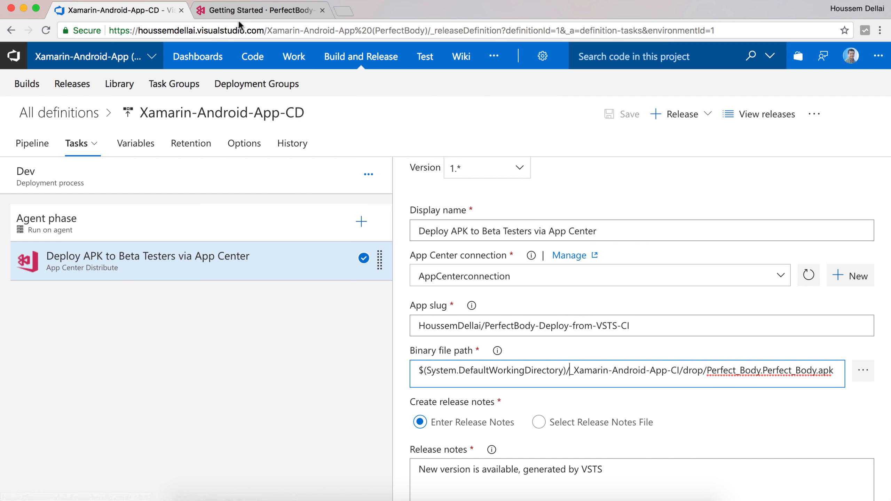
Return to App Center and highlight the apps segment, the username and the PerfectBody-Deploy-from-VSTS-CI identifier in the app's URL
{"action": "left_click", "coordinate": [233, 15]}
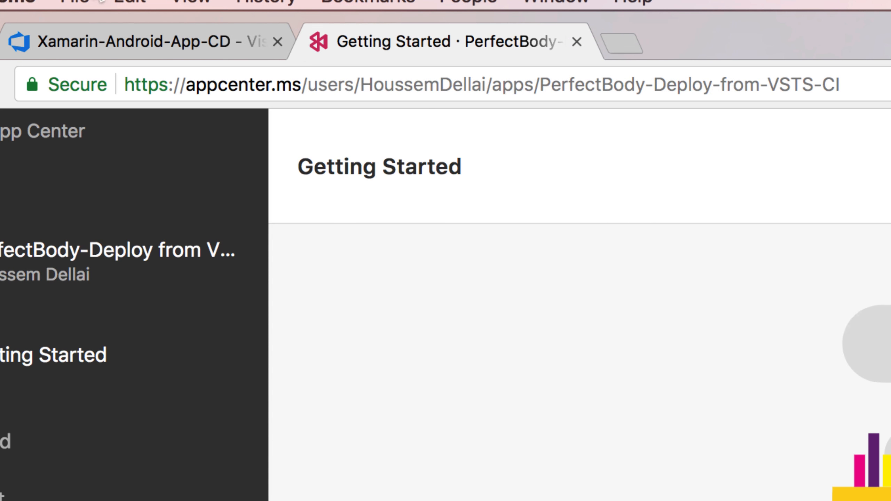
{"action": "double_click", "coordinate": [512, 85]}
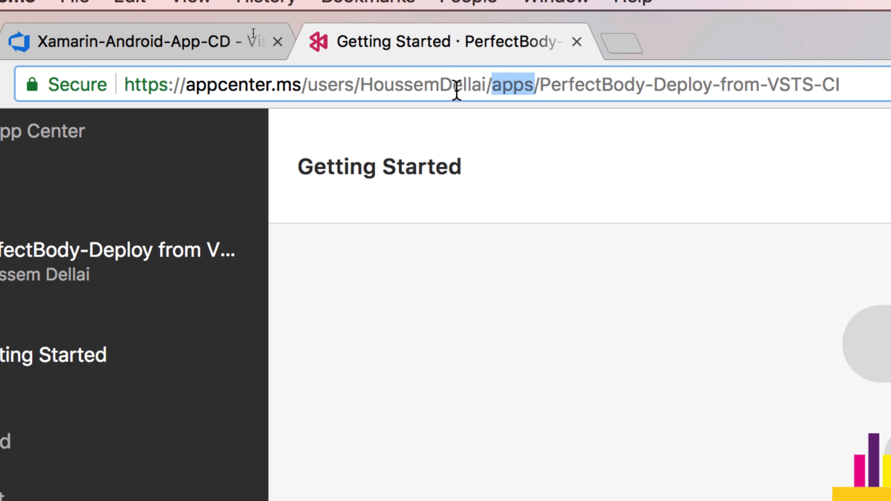
{"action": "double_click", "coordinate": [406, 86]}
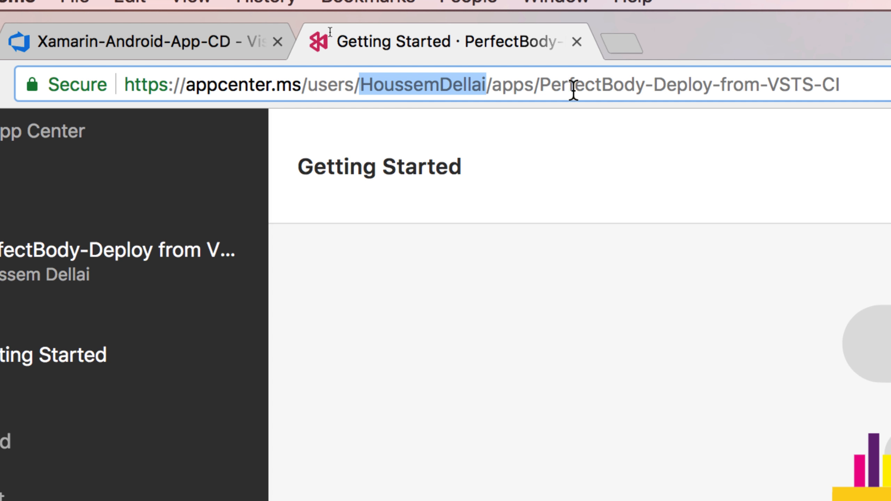
{"action": "double_click", "coordinate": [608, 85]}
{"action": "left_click", "coordinate": [540, 90]}
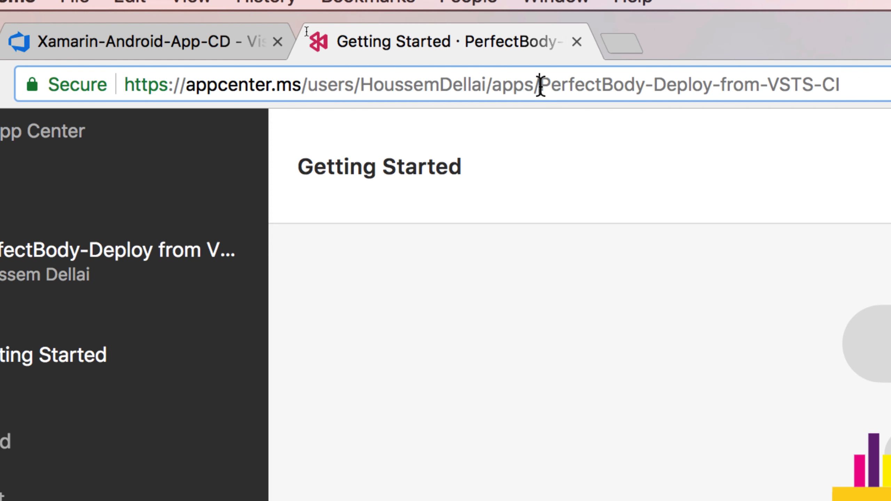
{"action": "left_click_drag", "start_coordinate": [540, 89], "coordinate": [844, 93]}
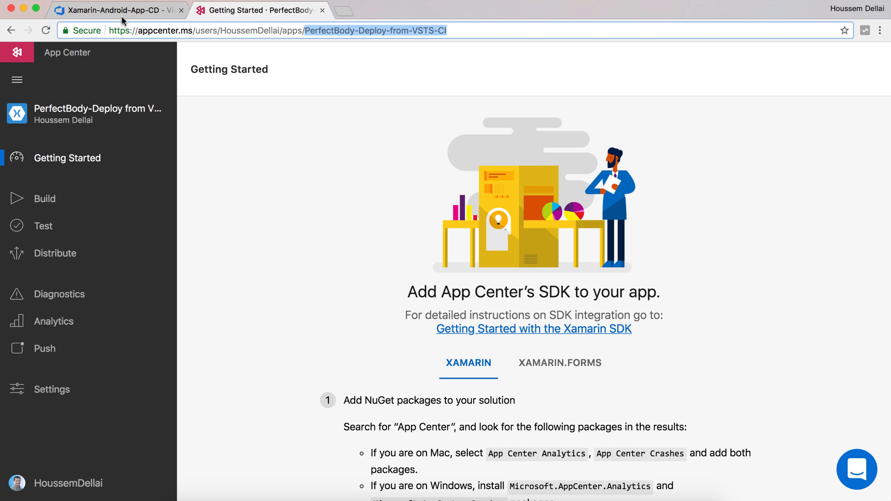
Return to the release definition and examine the App Center Distribute task's release notes and Destination ID settings
{"action": "left_click", "coordinate": [123, 14]}
{"action": "scroll", "coordinate": [578, 404], "scroll_direction": "down", "scroll_amount": 3}
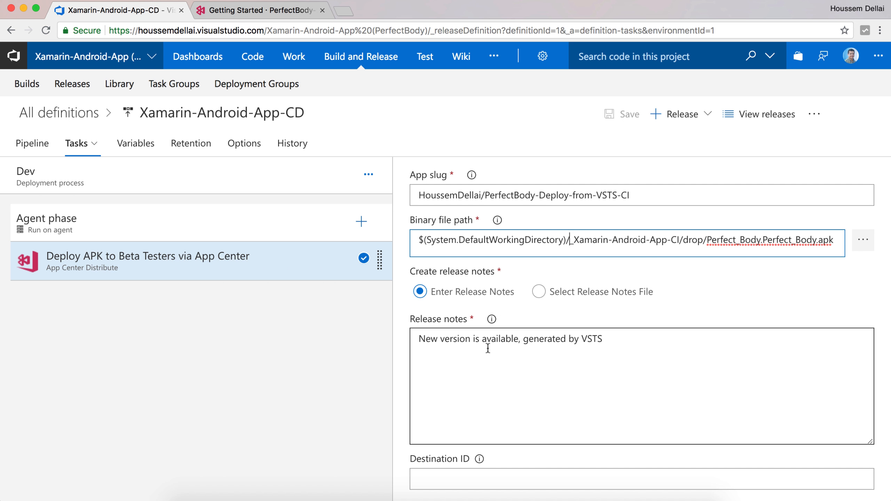
{"action": "scroll", "coordinate": [487, 348], "scroll_direction": "down", "scroll_amount": 3}
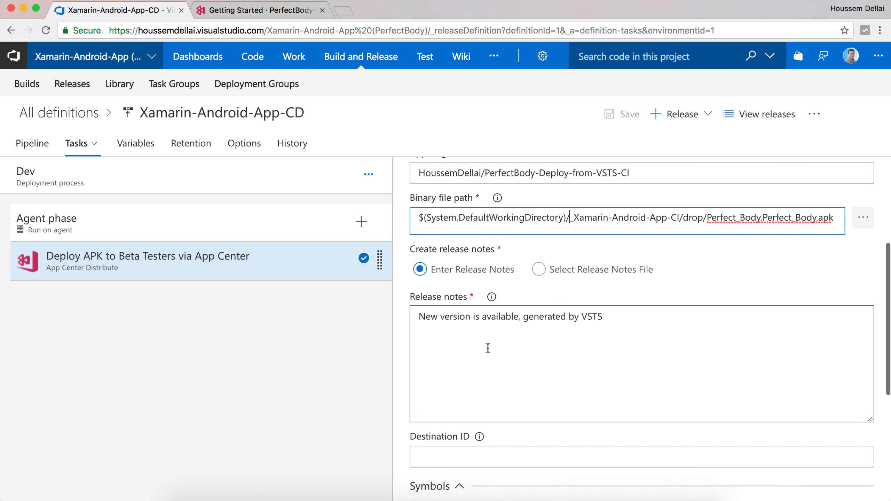
{"action": "scroll", "coordinate": [488, 348], "scroll_direction": "down", "scroll_amount": 4}
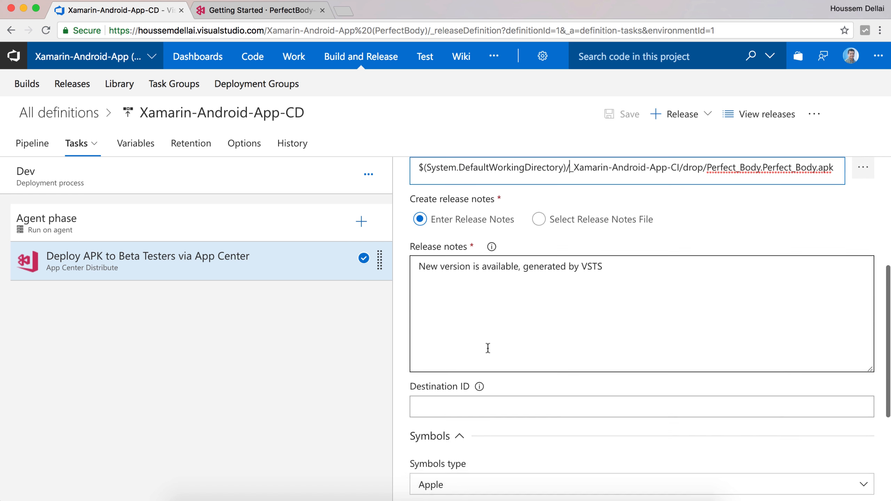
{"action": "left_click", "coordinate": [470, 352]}
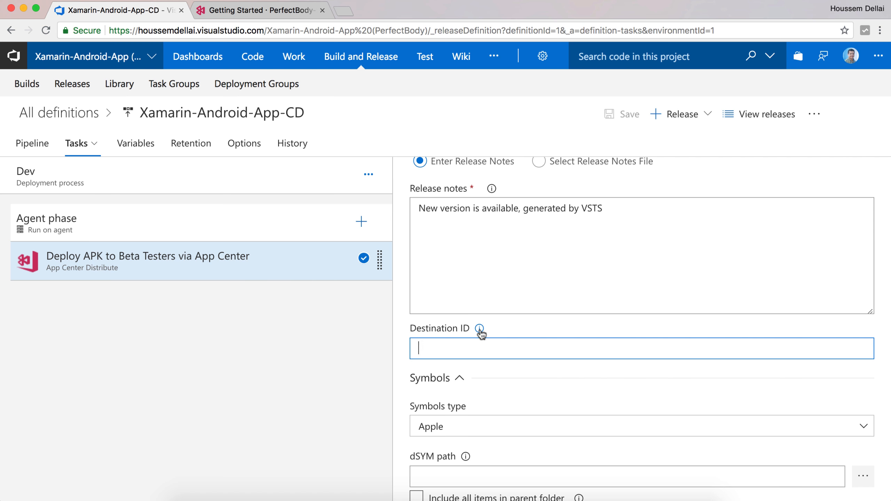
Switch to App Center and open the group settings of the app's Intern Testers distribution group
{"action": "left_click", "coordinate": [251, 11]}
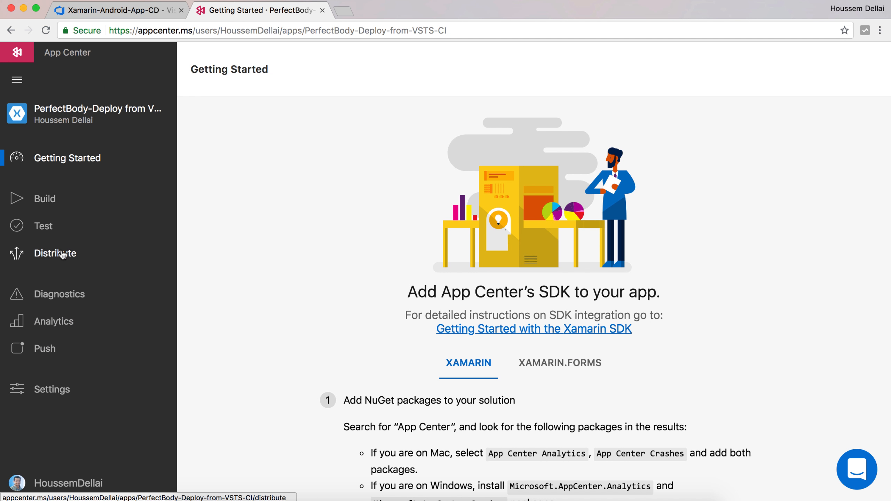
{"action": "left_click", "coordinate": [59, 254]}
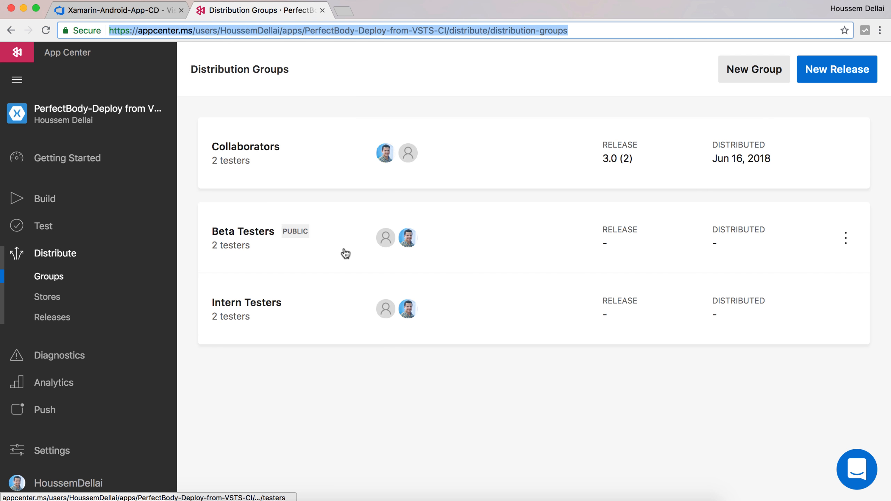
{"action": "left_click", "coordinate": [283, 191]}
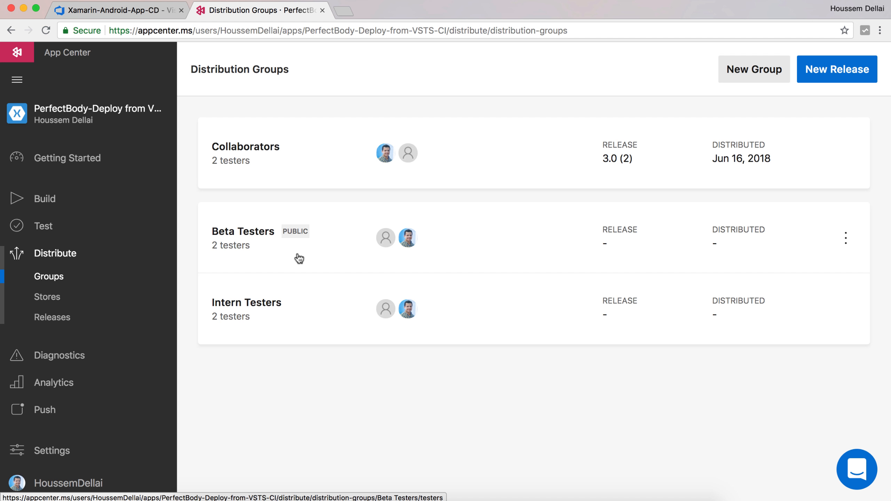
{"action": "left_click", "coordinate": [293, 305]}
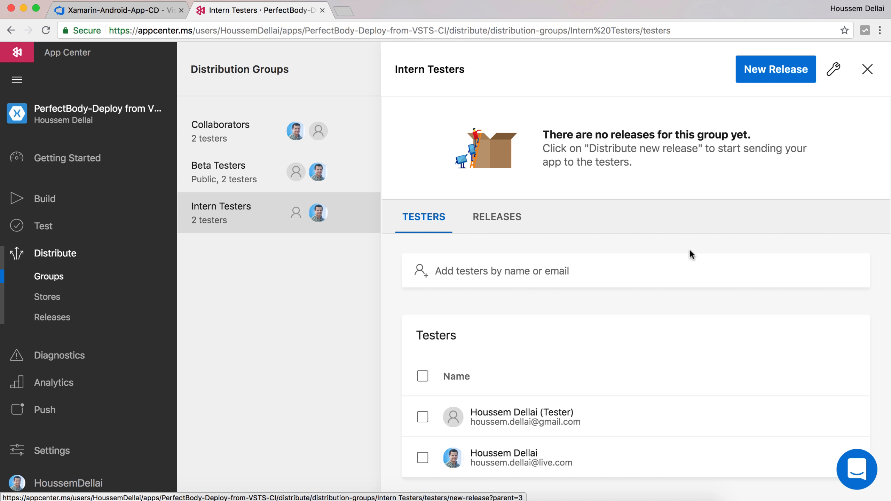
{"action": "left_click", "coordinate": [835, 70]}
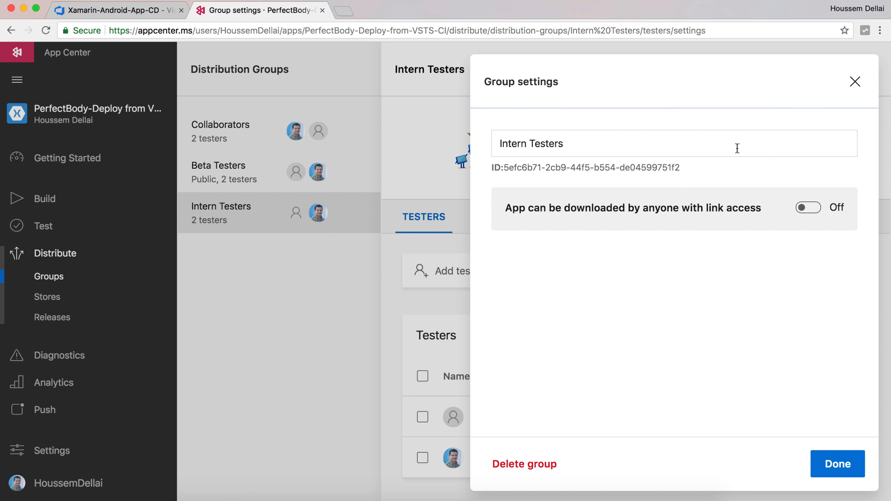
Copy the Intern Testers group ID and paste it into the Destination ID of the App Center Distribute task
{"action": "double_click", "coordinate": [649, 167]}
{"action": "left_click", "coordinate": [710, 167]}
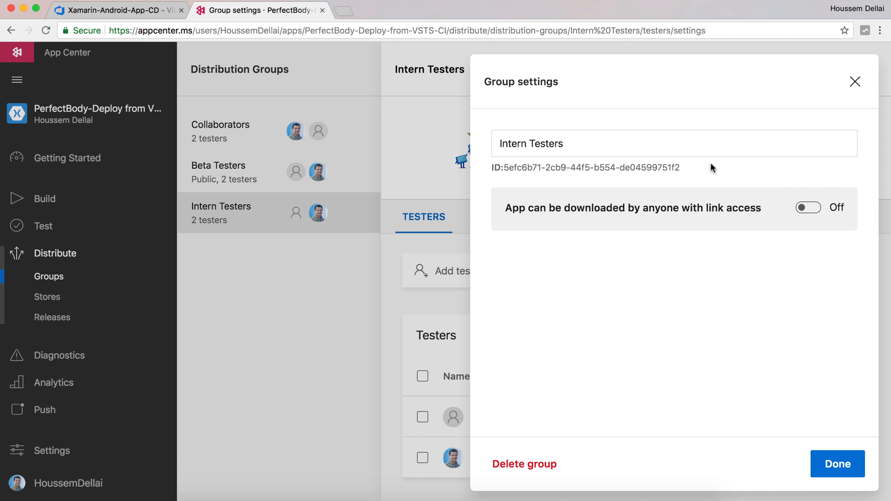
{"action": "left_click_drag", "start_coordinate": [676, 168], "coordinate": [505, 169]}
{"action": "key", "text": "super+c"}
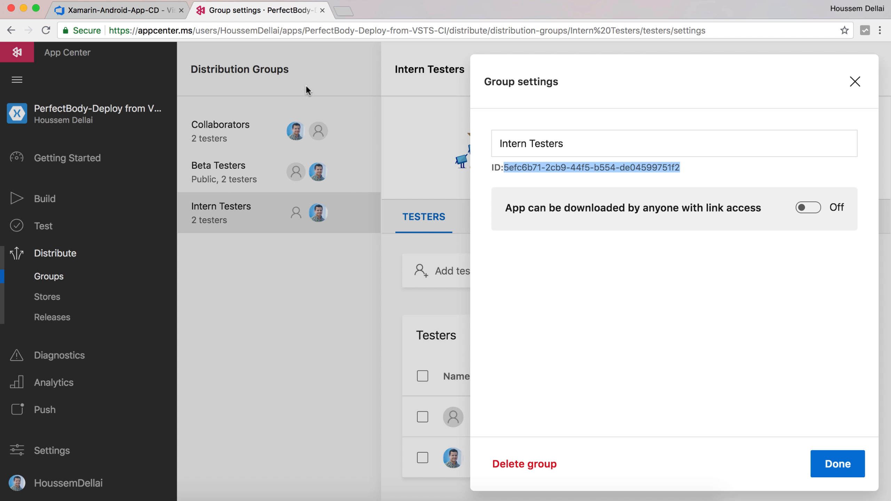
{"action": "left_click", "coordinate": [149, 16]}
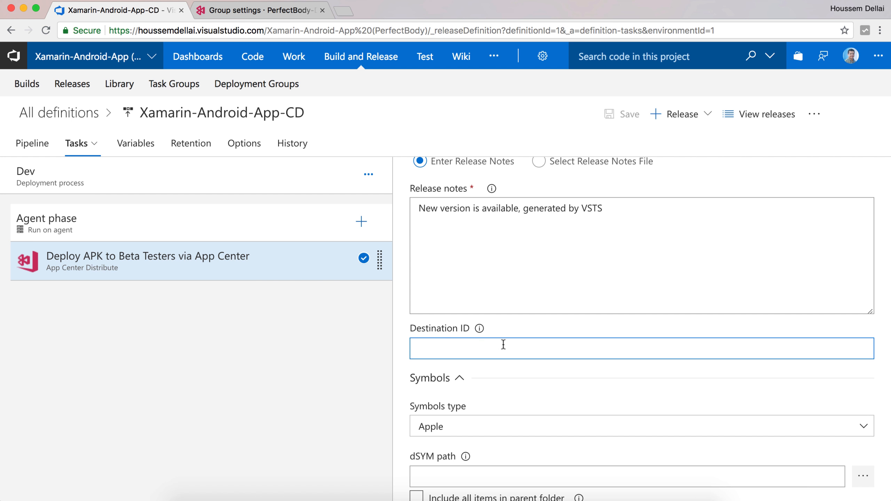
{"action": "key", "text": "super+v"}
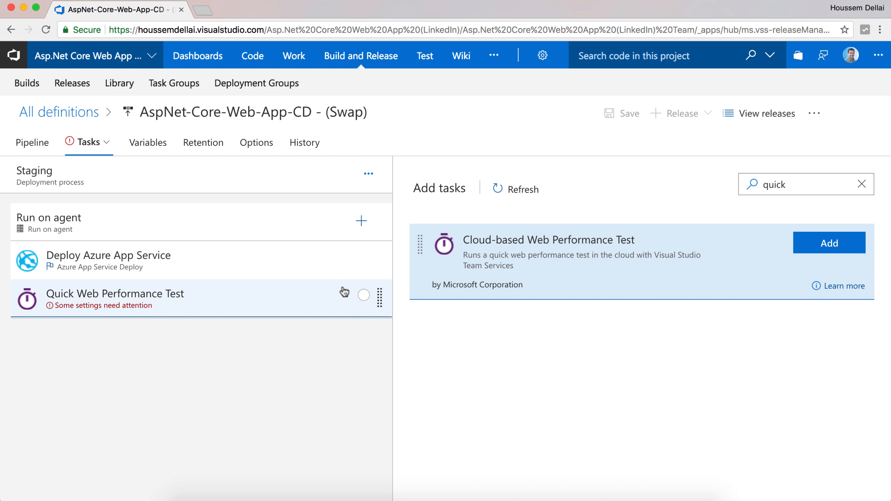
Review the Dev, Staging and Prod environments of AspNet-Core-Web-App-CD - (Swap) and open Staging's Quick Web Performance Test task
{"action": "left_click", "coordinate": [31, 143]}
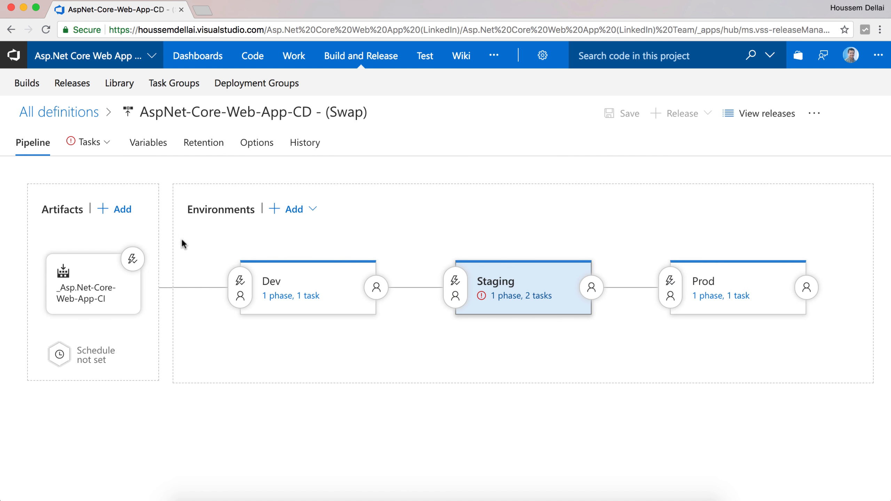
{"action": "mouse_move", "coordinate": [303, 327]}
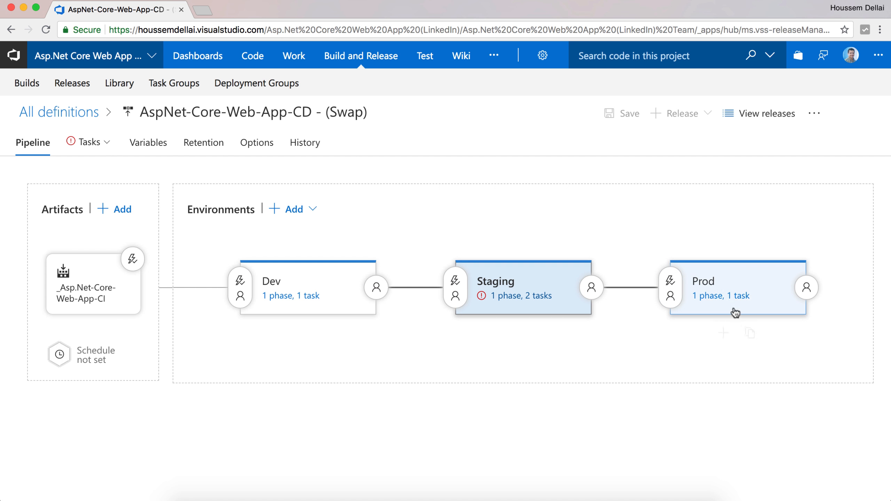
{"action": "mouse_move", "coordinate": [542, 333]}
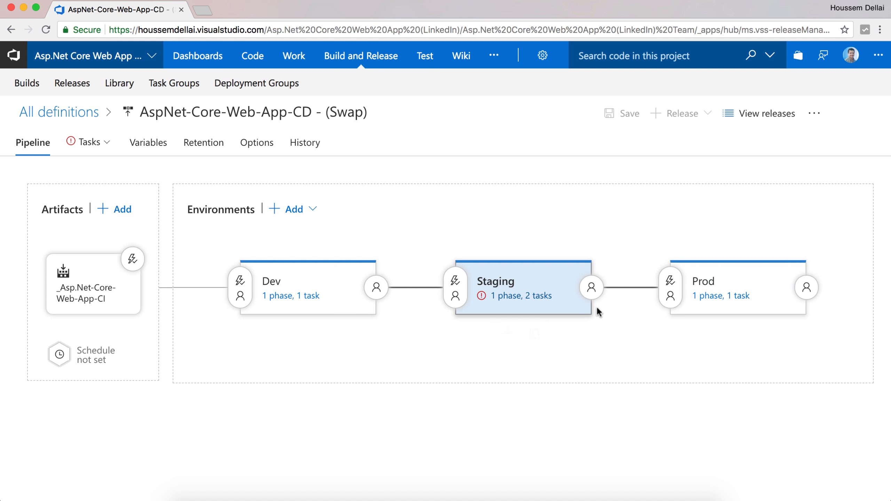
{"action": "left_click", "coordinate": [534, 298]}
{"action": "left_click", "coordinate": [242, 301]}
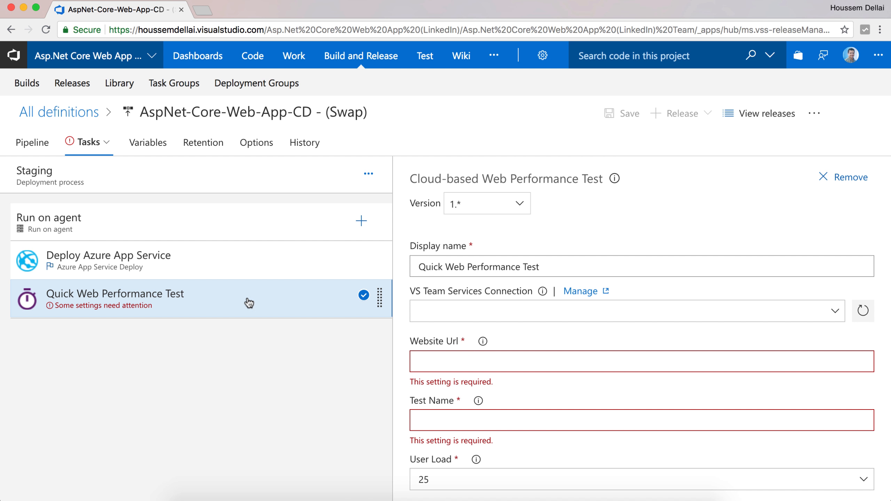
Search the available Staging tasks for "quick" and return to the existing Quick Web Performance Test task's settings
{"action": "left_click", "coordinate": [360, 221]}
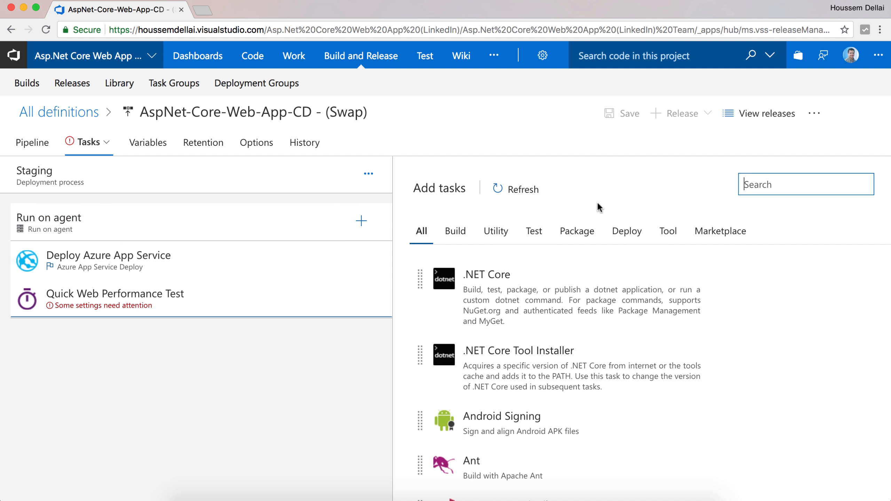
{"action": "type", "text": "quick"}
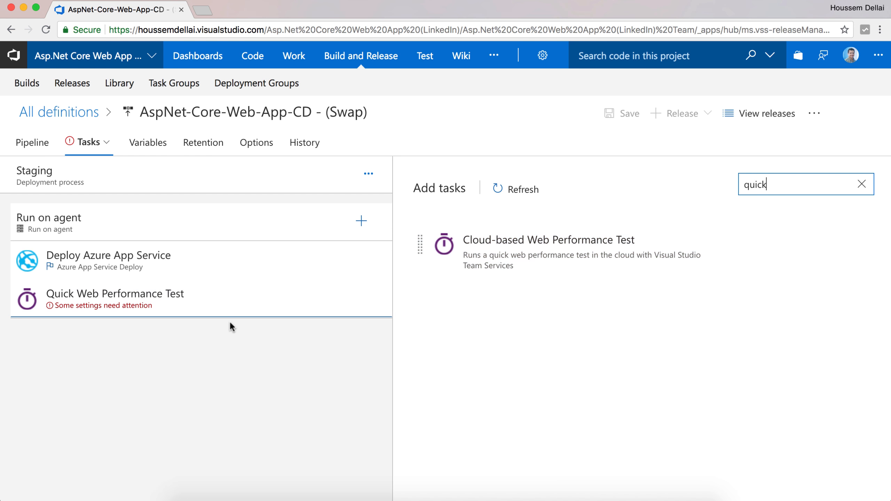
{"action": "left_click", "coordinate": [203, 288]}
{"action": "scroll", "coordinate": [540, 293], "scroll_direction": "down", "scroll_amount": 2}
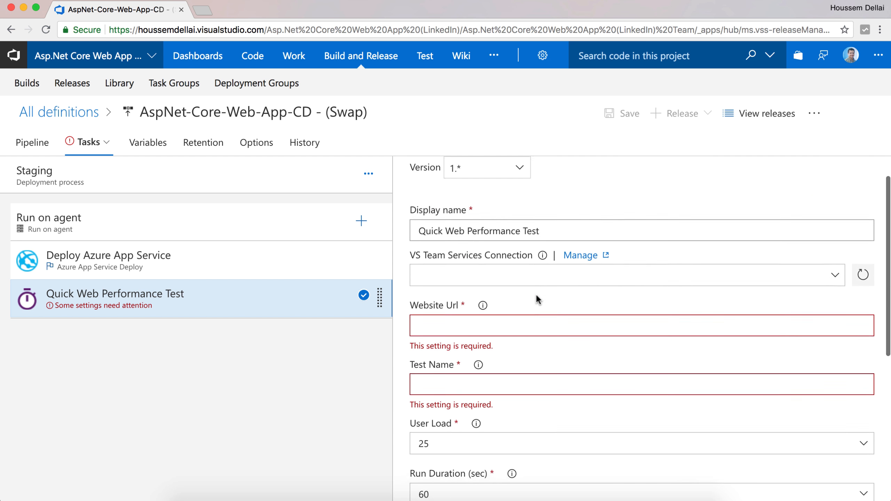
{"action": "scroll", "coordinate": [541, 313], "scroll_direction": "down", "scroll_amount": 1}
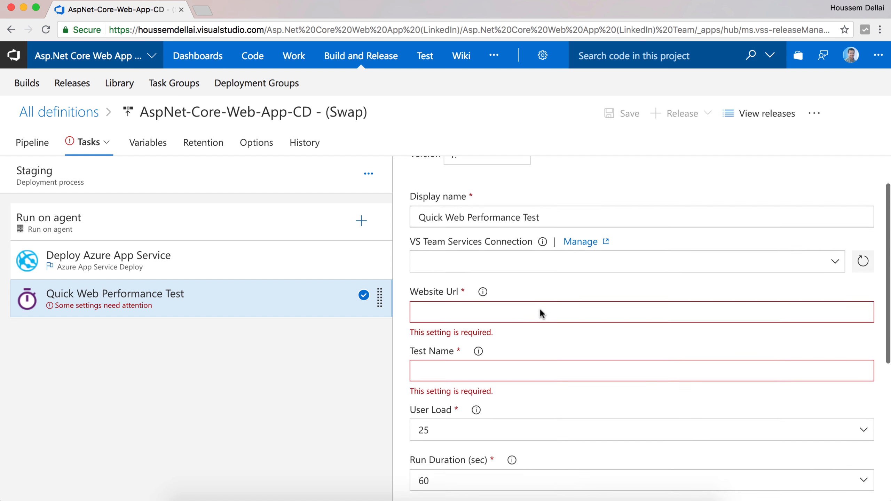
{"action": "left_click", "coordinate": [513, 300]}
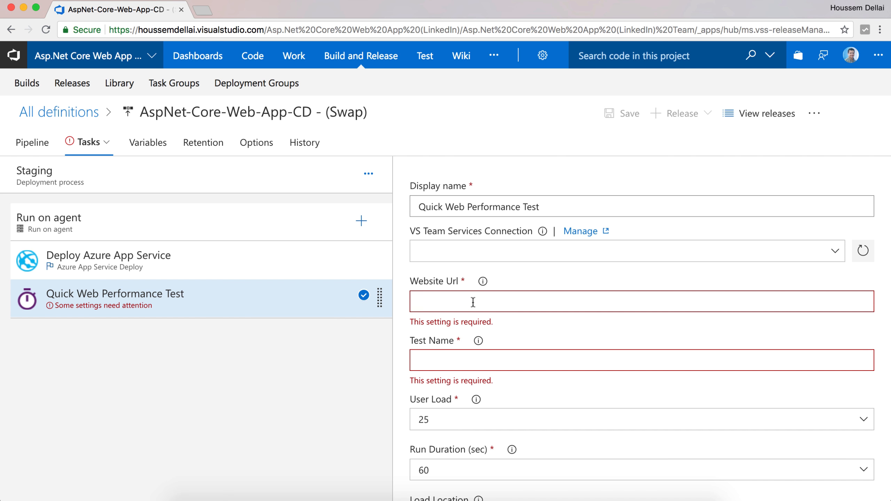
{"action": "type", "text": "https://aspnet-core-web-app-cd.azurewebsites.net/"}
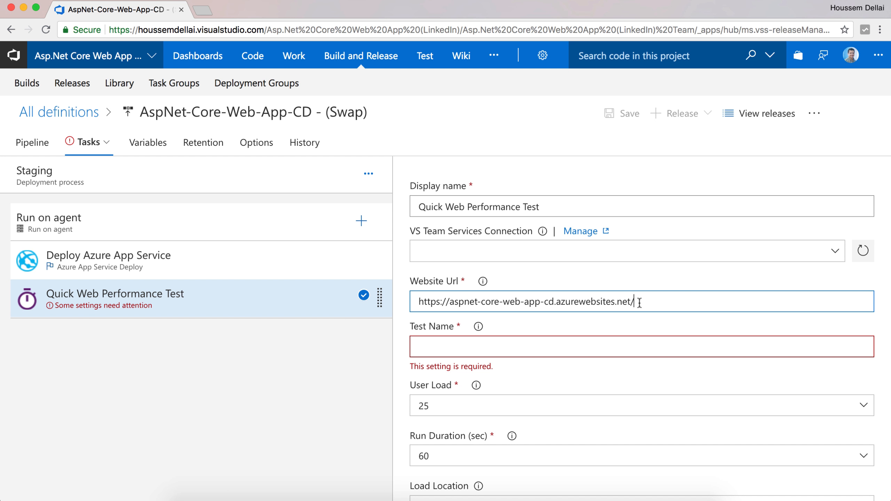
Name the web performance test "Load Tests"
{"action": "scroll", "coordinate": [638, 303], "scroll_direction": "down", "scroll_amount": 1}
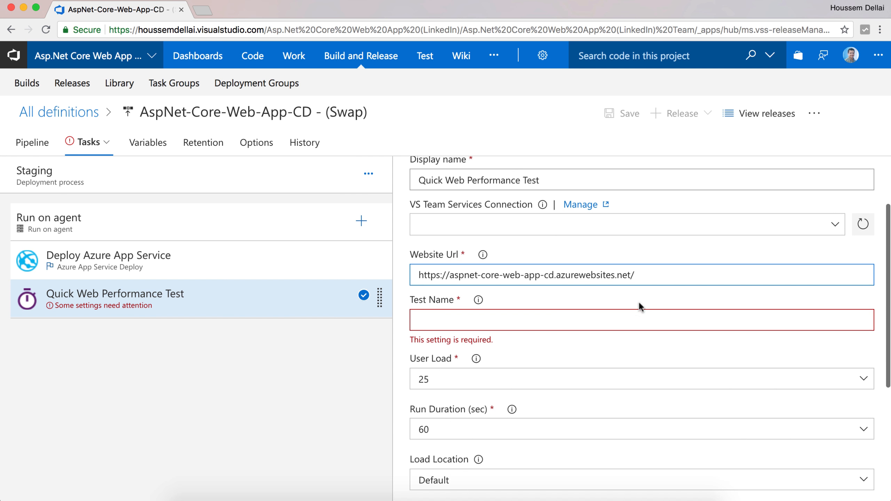
{"action": "left_click", "coordinate": [622, 323]}
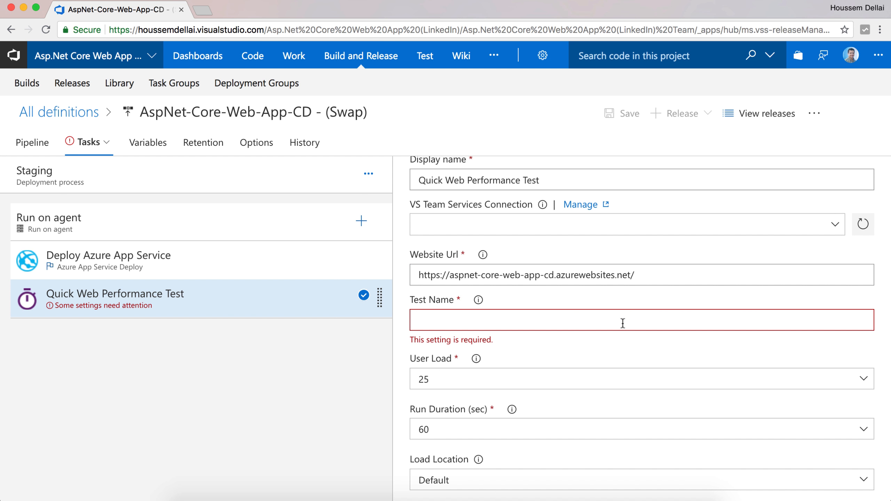
{"action": "type", "text": "Loadt"}
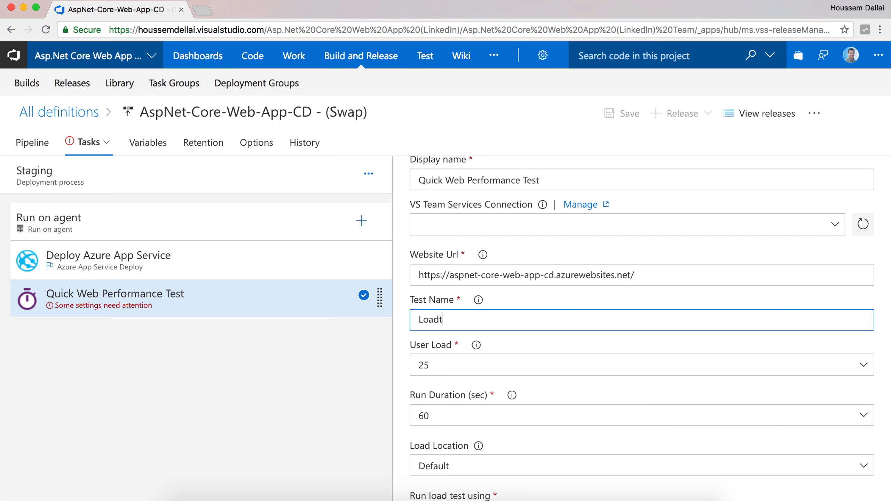
{"action": "key", "text": "BackSpace"}
{"action": "type", "text": "Tes"}
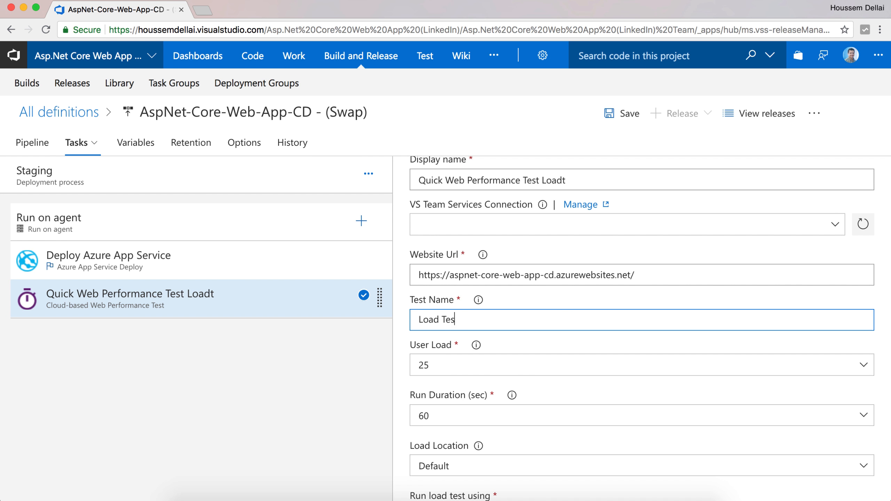
{"action": "type", "text": "ts"}
Set the load test's User Load to 250 and choose a Run Duration of 60 seconds
{"action": "scroll", "coordinate": [576, 366], "scroll_direction": "down", "scroll_amount": 2}
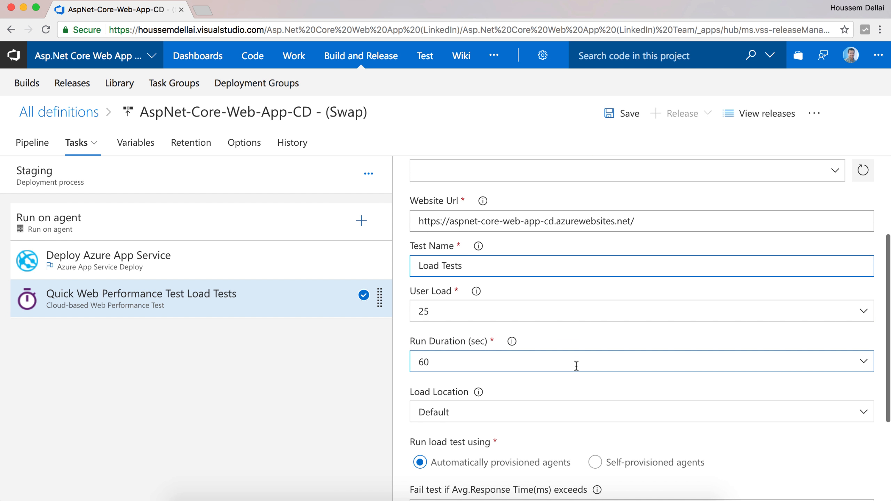
{"action": "left_click", "coordinate": [866, 314]}
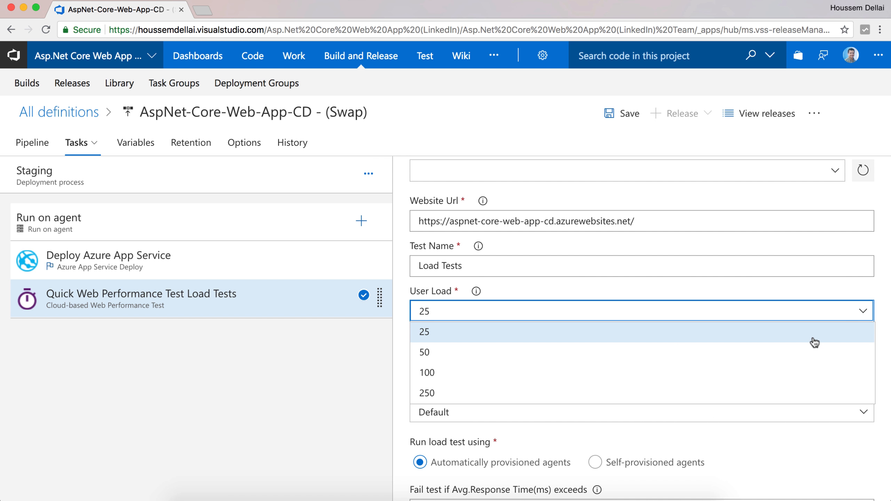
{"action": "left_click", "coordinate": [781, 400]}
{"action": "scroll", "coordinate": [610, 358], "scroll_direction": "down", "scroll_amount": 1}
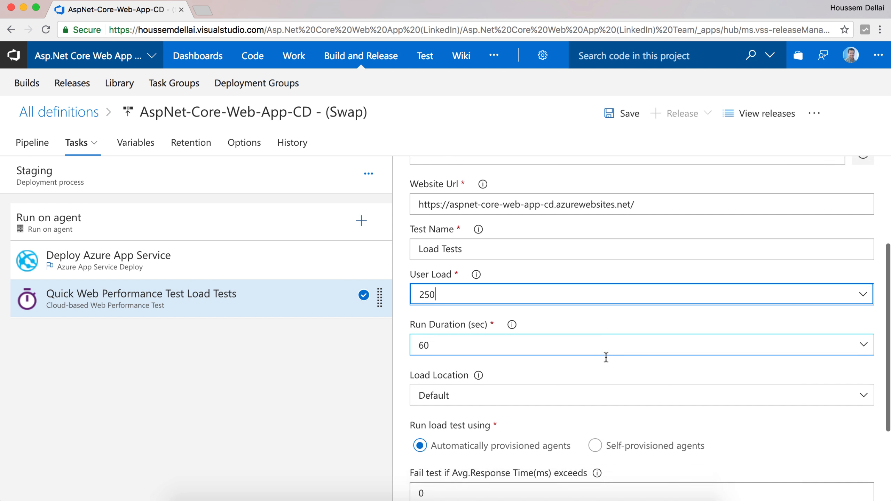
{"action": "scroll", "coordinate": [606, 357], "scroll_direction": "down", "scroll_amount": 1}
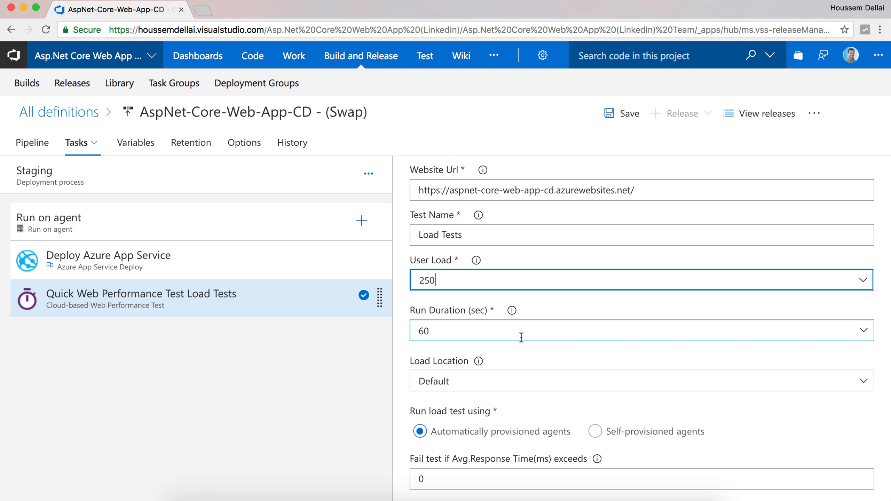
{"action": "left_click", "coordinate": [863, 336]}
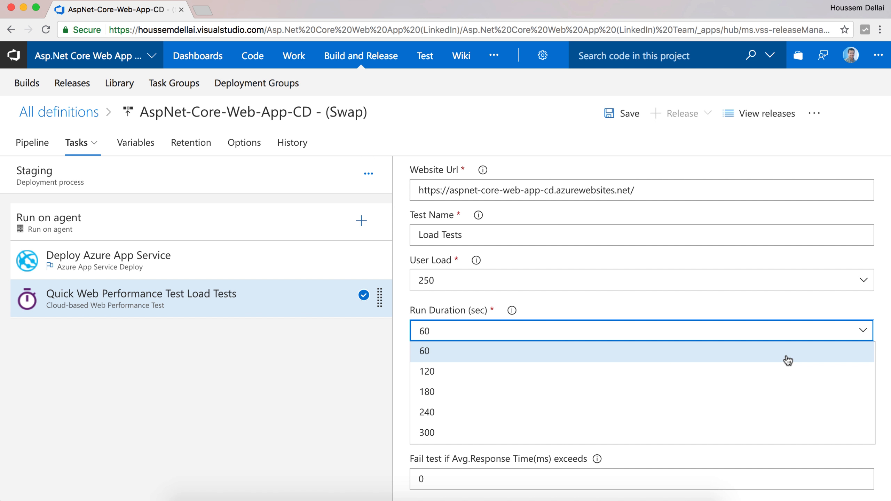
{"action": "left_click", "coordinate": [788, 360]}
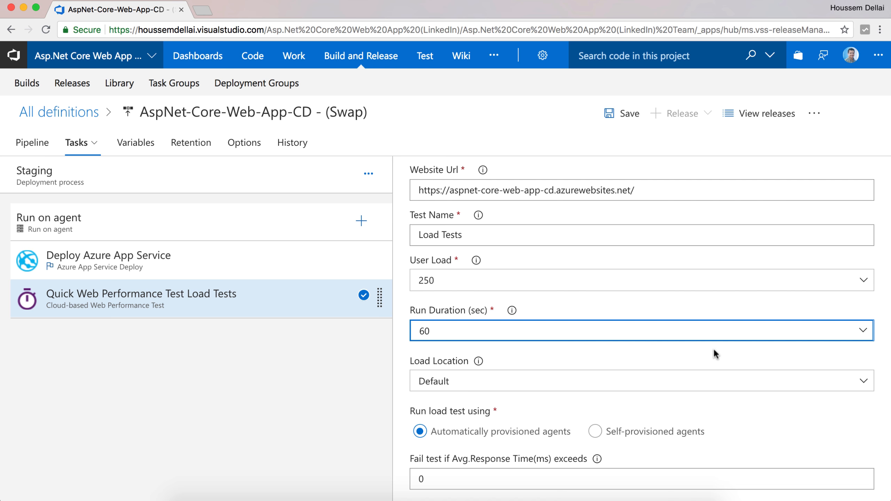
Examine the load location and agent options and activate the average response time failure threshold field
{"action": "scroll", "coordinate": [709, 368], "scroll_direction": "down", "scroll_amount": 2}
{"action": "scroll", "coordinate": [709, 369], "scroll_direction": "down", "scroll_amount": 2}
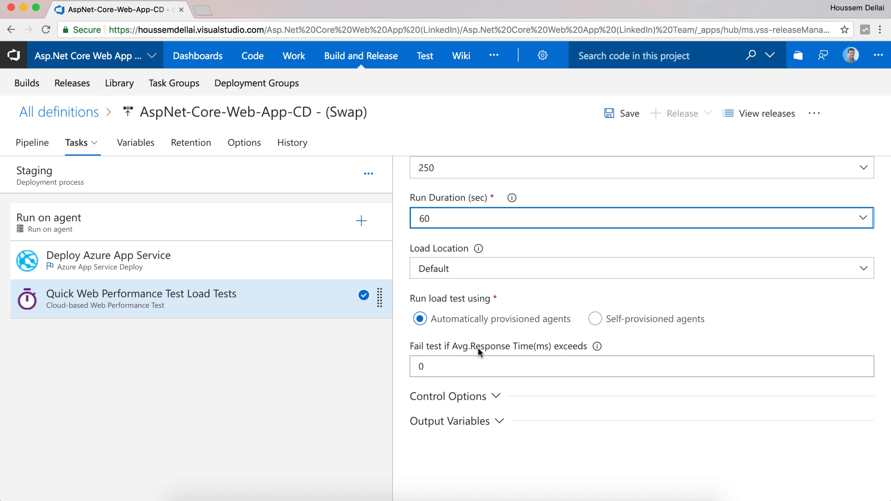
{"action": "left_click", "coordinate": [494, 364]}
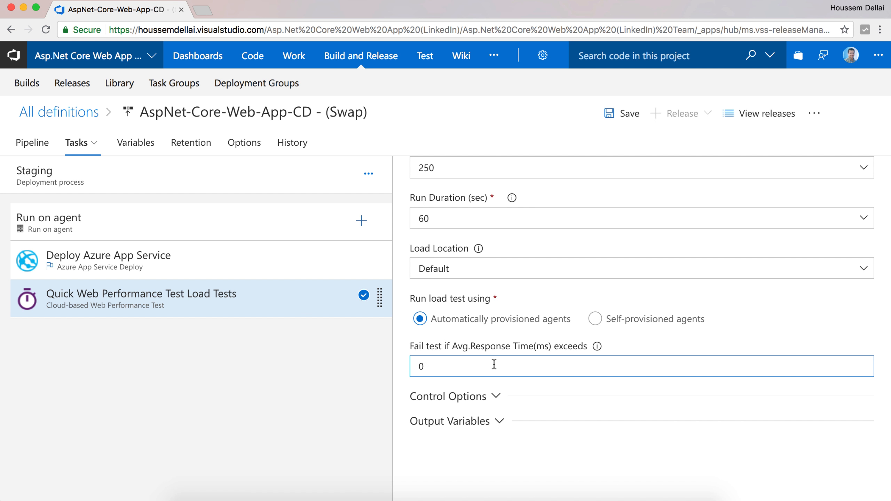
Set the load test to fail if the average response time exceeds 300 ms
{"action": "key", "text": "BackSpace"}
{"action": "type", "text": "300"}
{"action": "scroll", "coordinate": [492, 361], "scroll_direction": "up", "scroll_amount": 1}
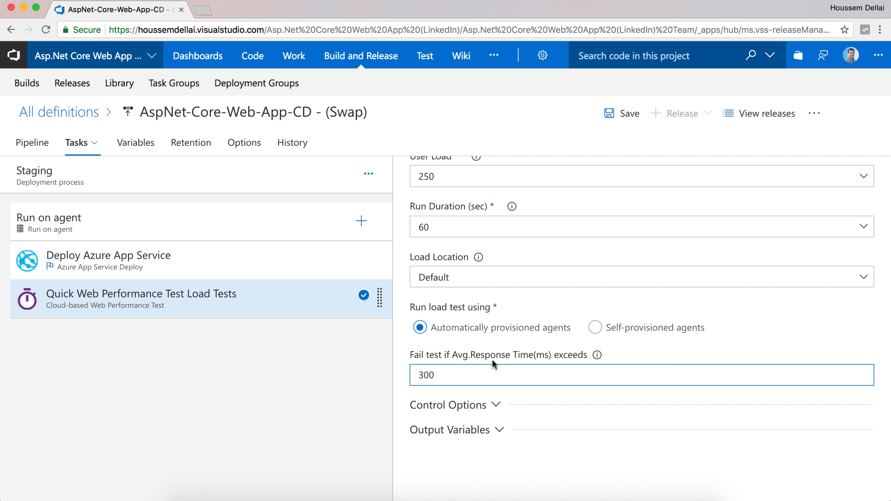
Review the web performance test's settings and open the list of available Load Location regions
{"action": "scroll", "coordinate": [491, 358], "scroll_direction": "up", "scroll_amount": 8}
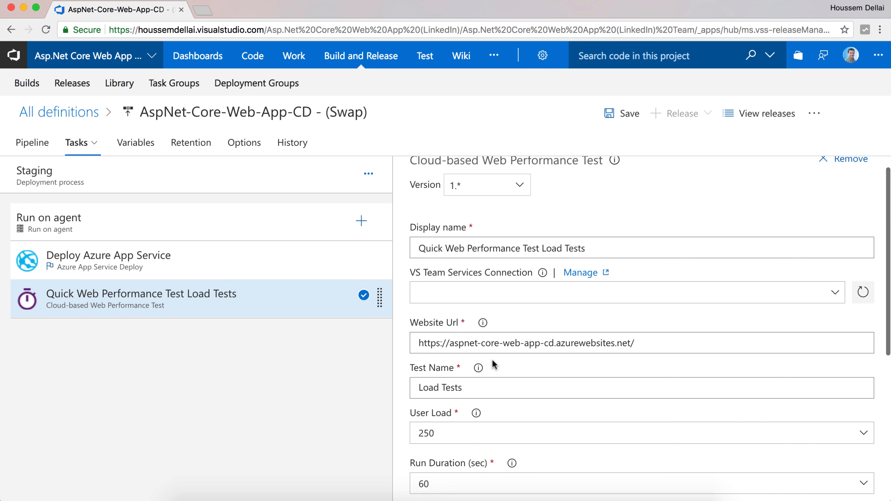
{"action": "scroll", "coordinate": [492, 361], "scroll_direction": "down", "scroll_amount": 2}
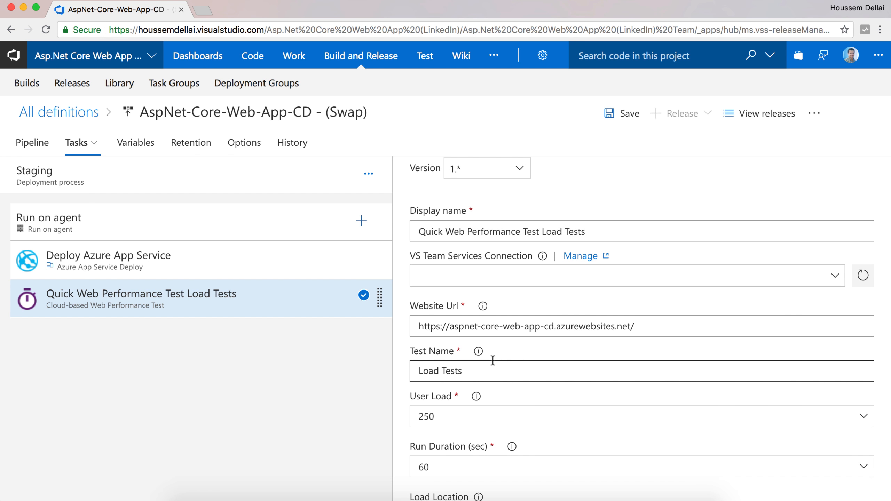
{"action": "scroll", "coordinate": [491, 360], "scroll_direction": "down", "scroll_amount": 3}
{"action": "scroll", "coordinate": [492, 360], "scroll_direction": "down", "scroll_amount": 3}
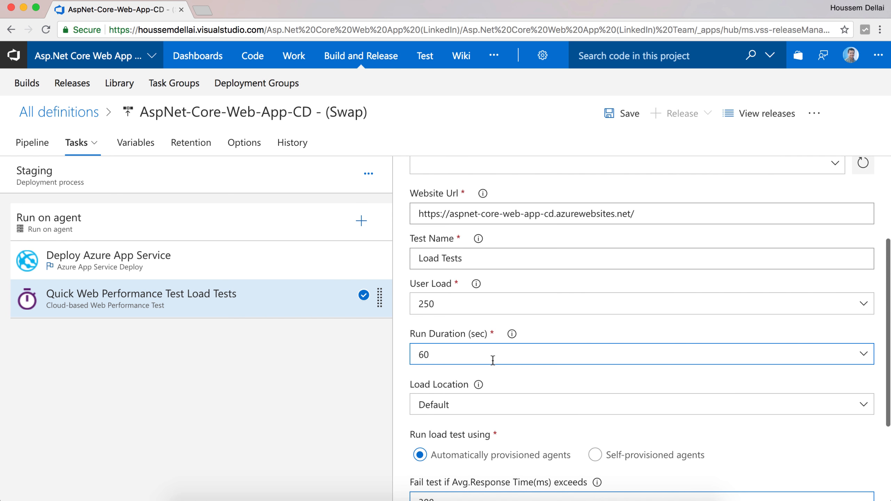
{"action": "scroll", "coordinate": [493, 360], "scroll_direction": "down", "scroll_amount": 3}
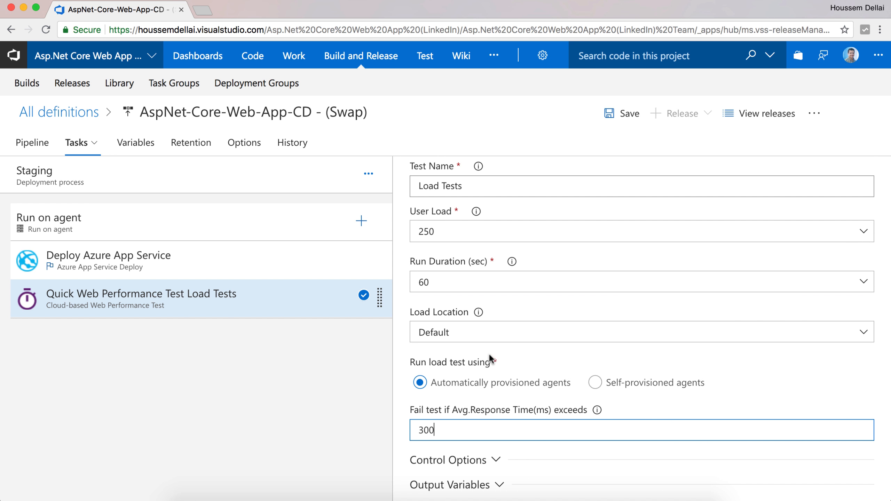
{"action": "left_click", "coordinate": [864, 336]}
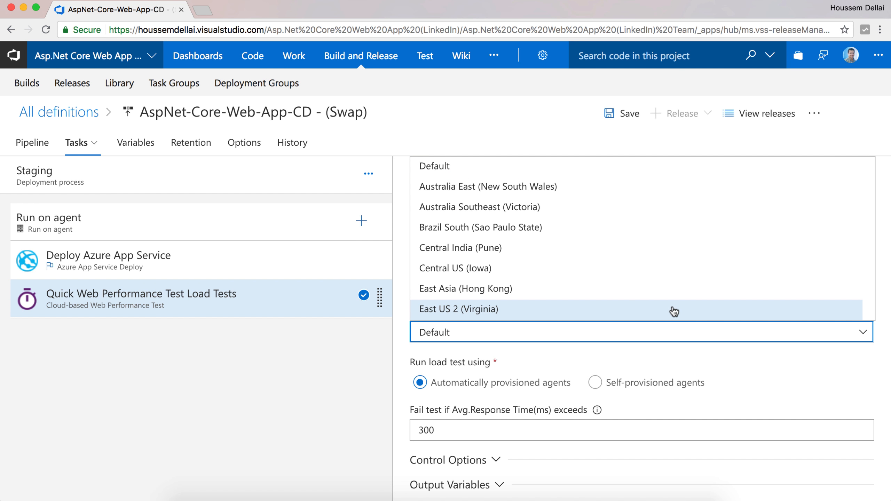